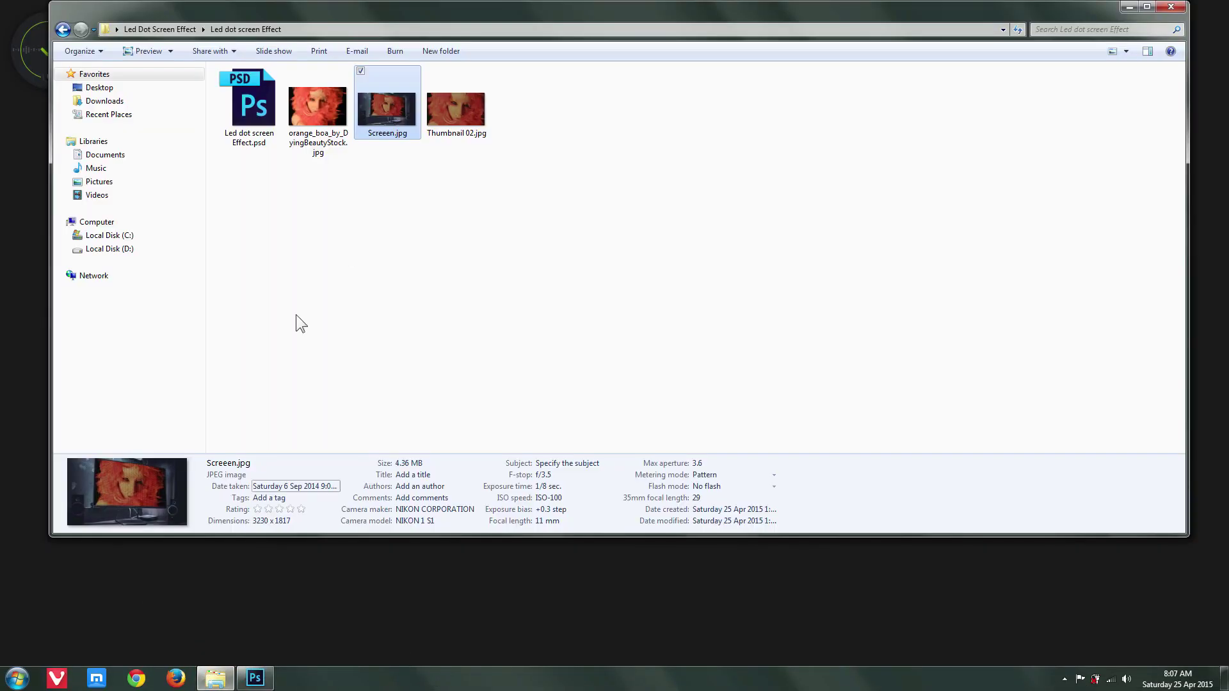
View the whole Led dot screen Effect.psd image, then close that document.
click(443, 109)
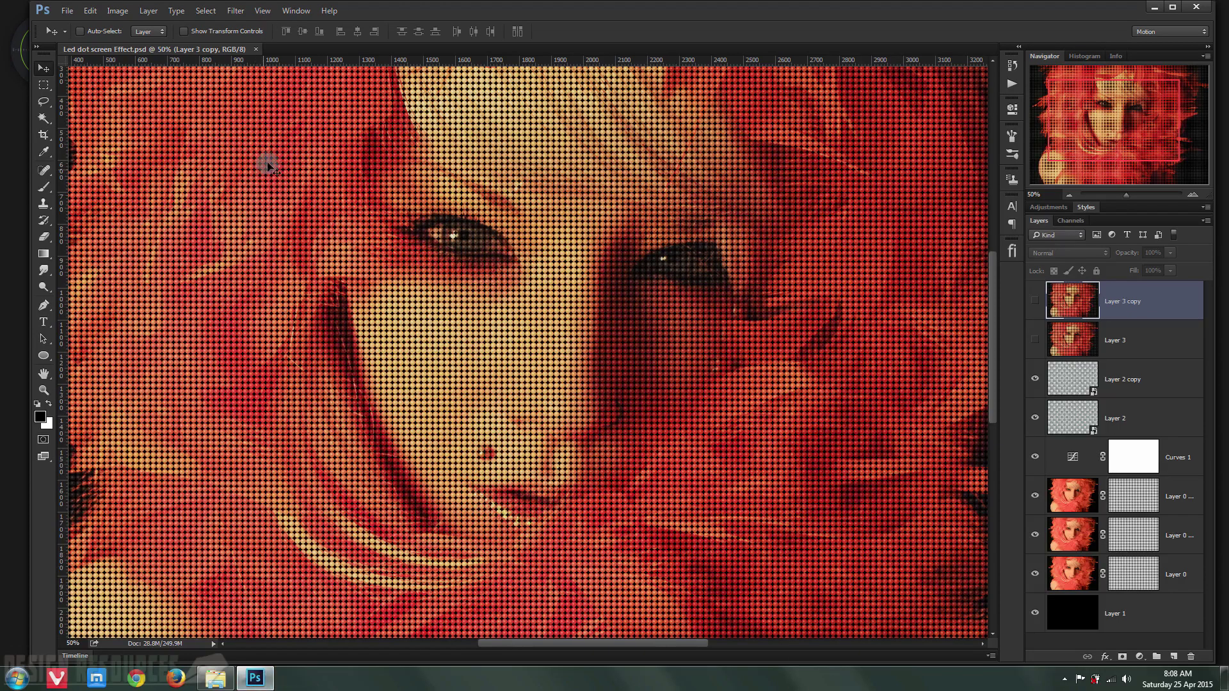
key(ctrl+0)
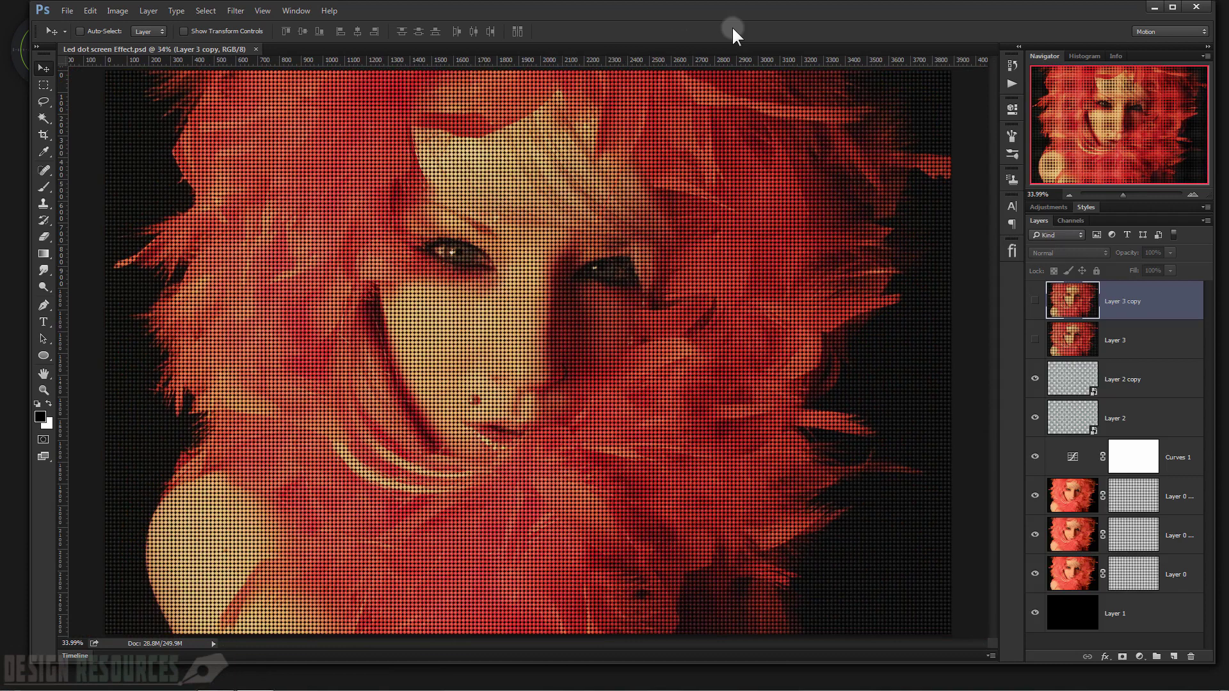
click(255, 49)
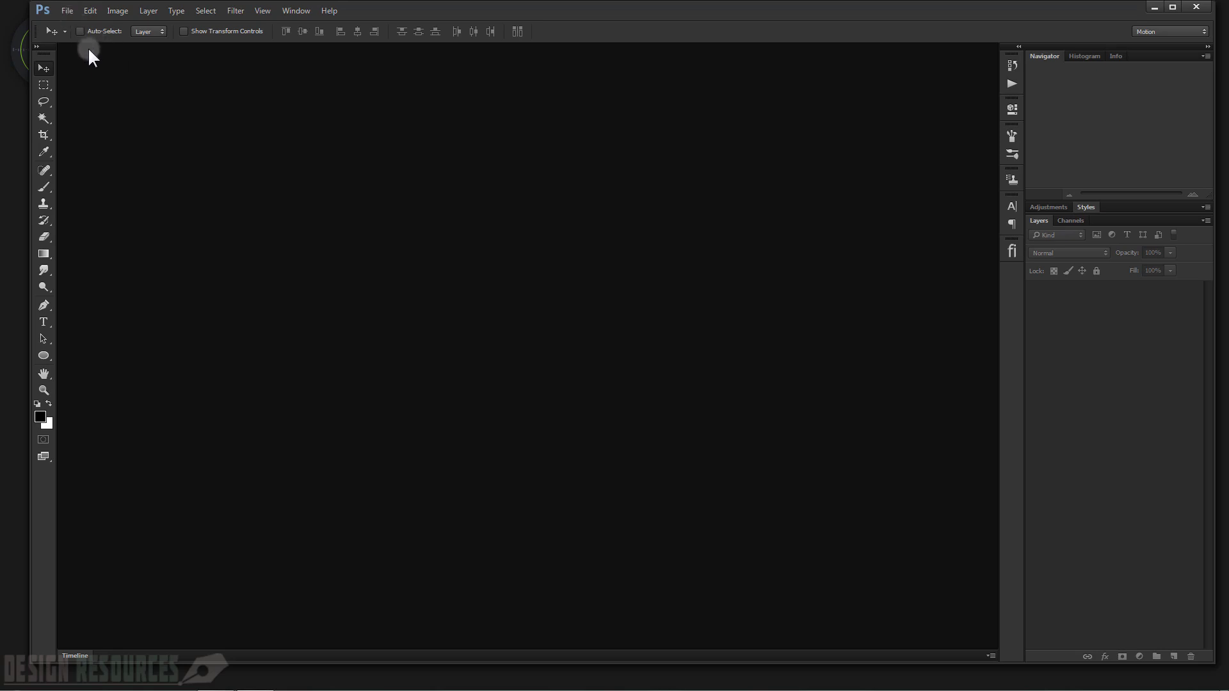
Create a new document 300 by 300 pixels at 300 pixels/inch with a white background.
click(67, 9)
click(74, 22)
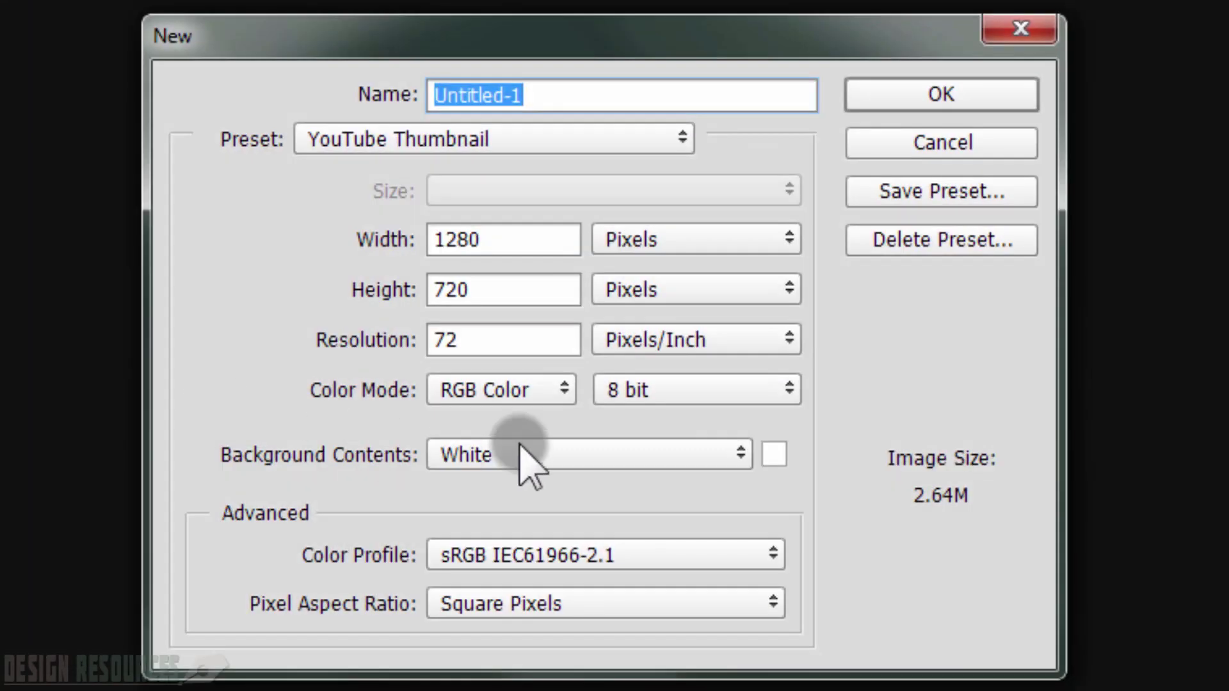
drag(505, 246, 406, 231)
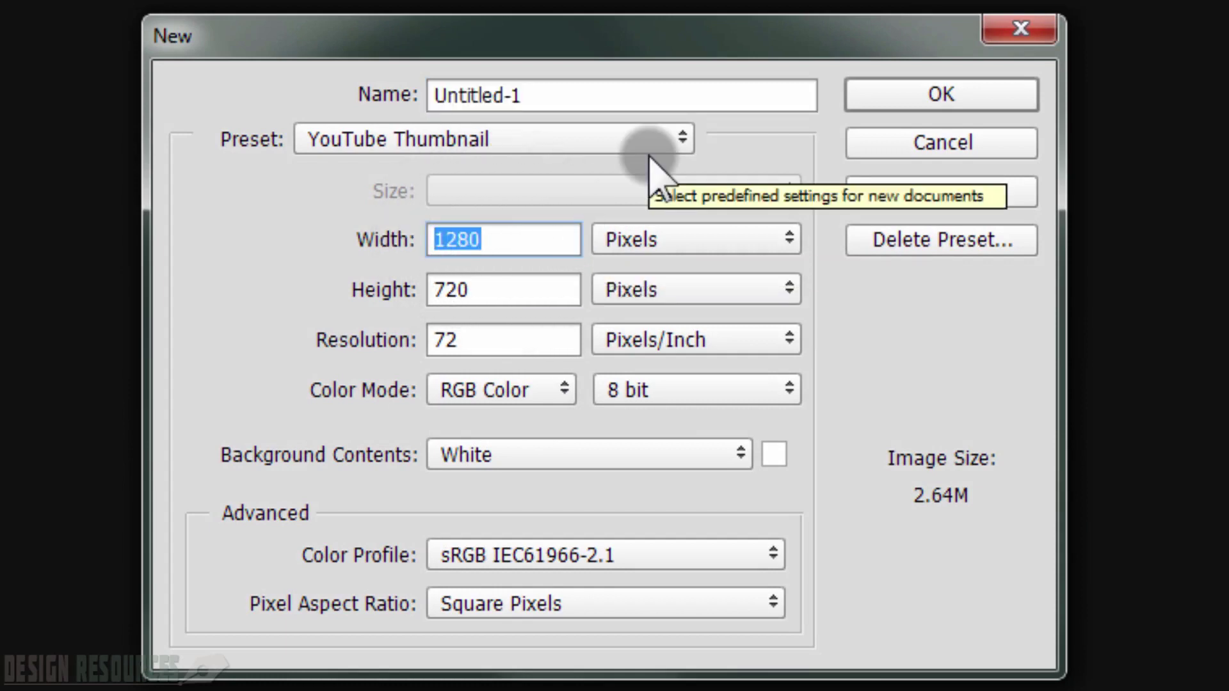
text(300)
key(Tab)
text(3)
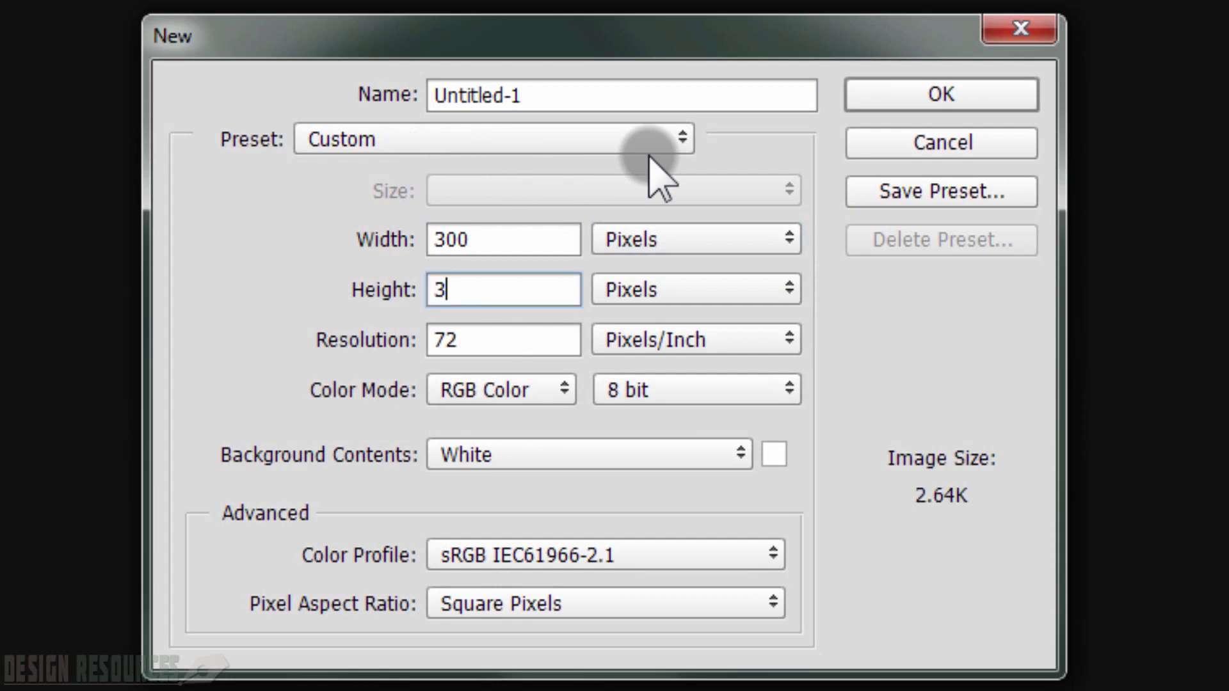
text(00)
key(Tab)
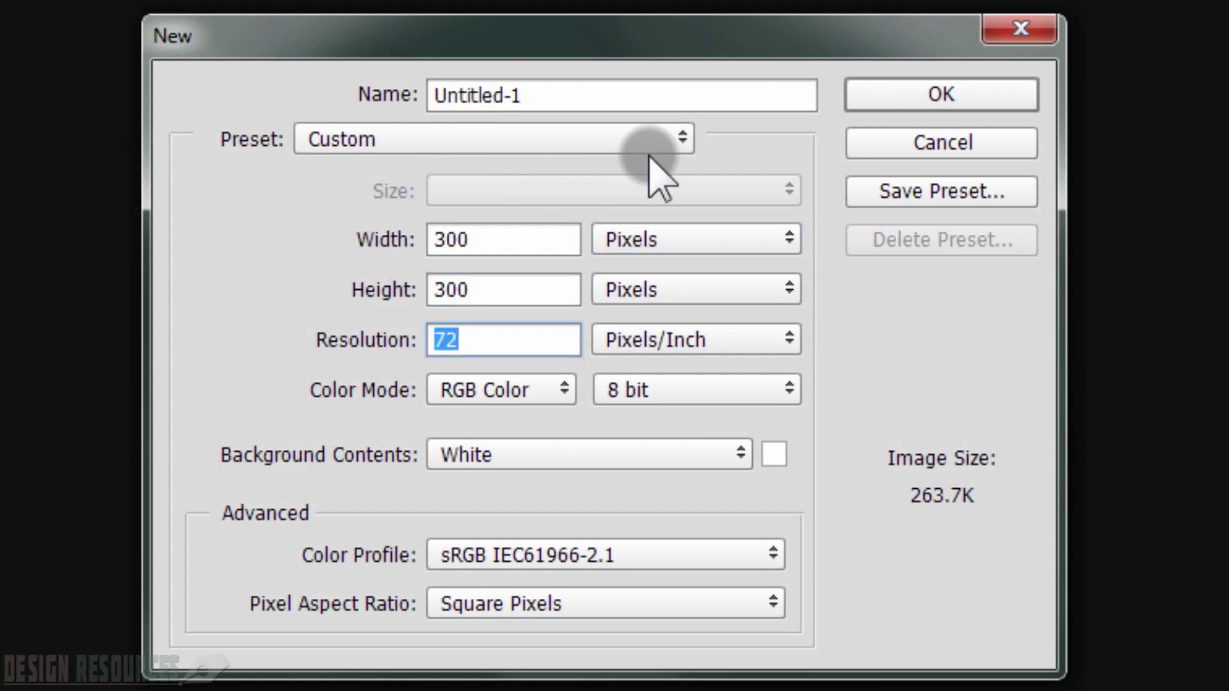
text(300)
key(Return)
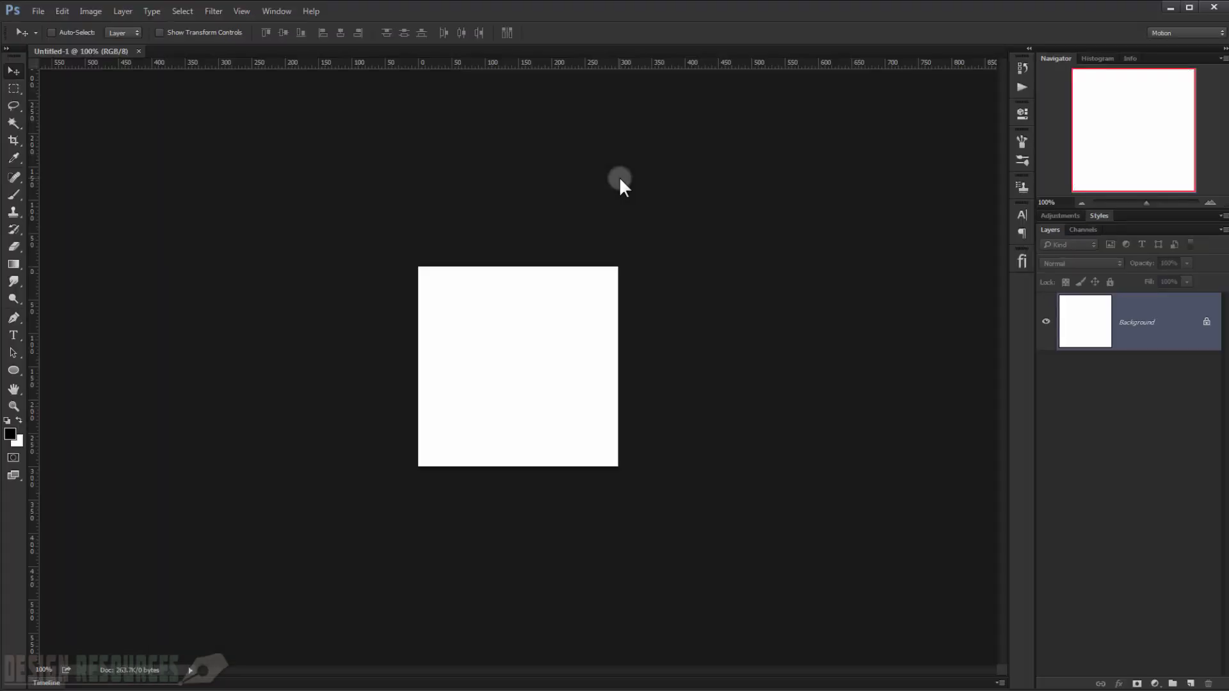
Add a new empty layer and fill the Background layer with dark red #4d1515.
key(ctrl+0)
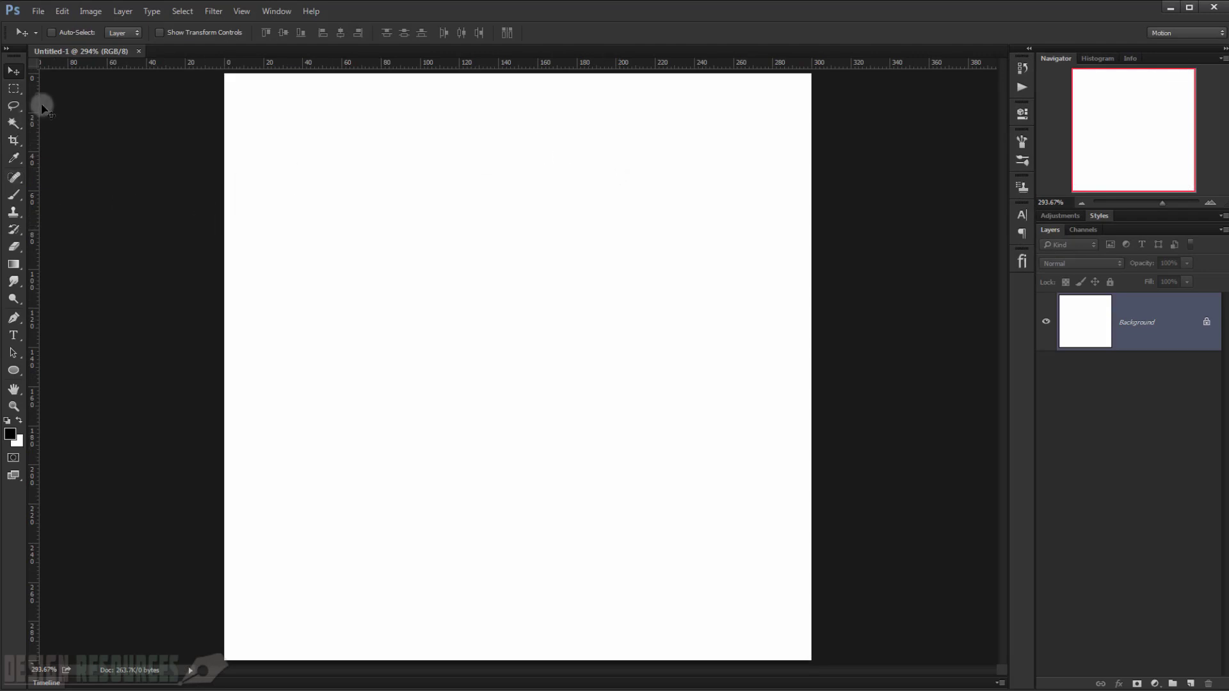
click(1190, 683)
click(1092, 384)
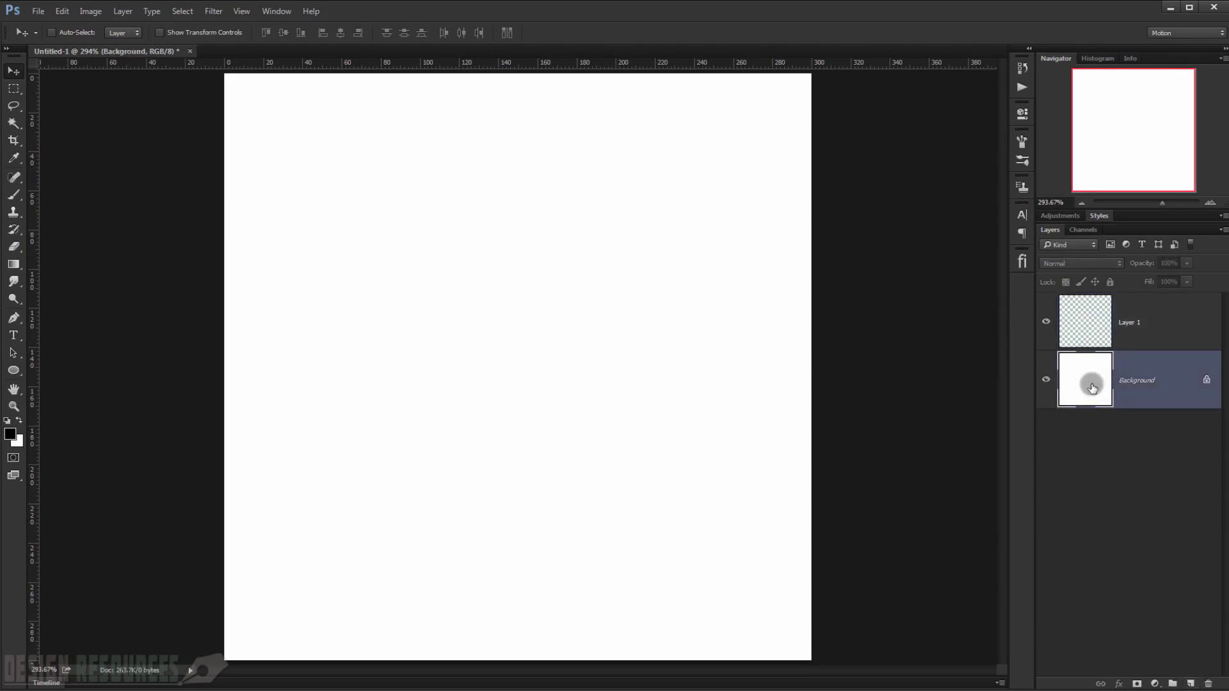
click(11, 434)
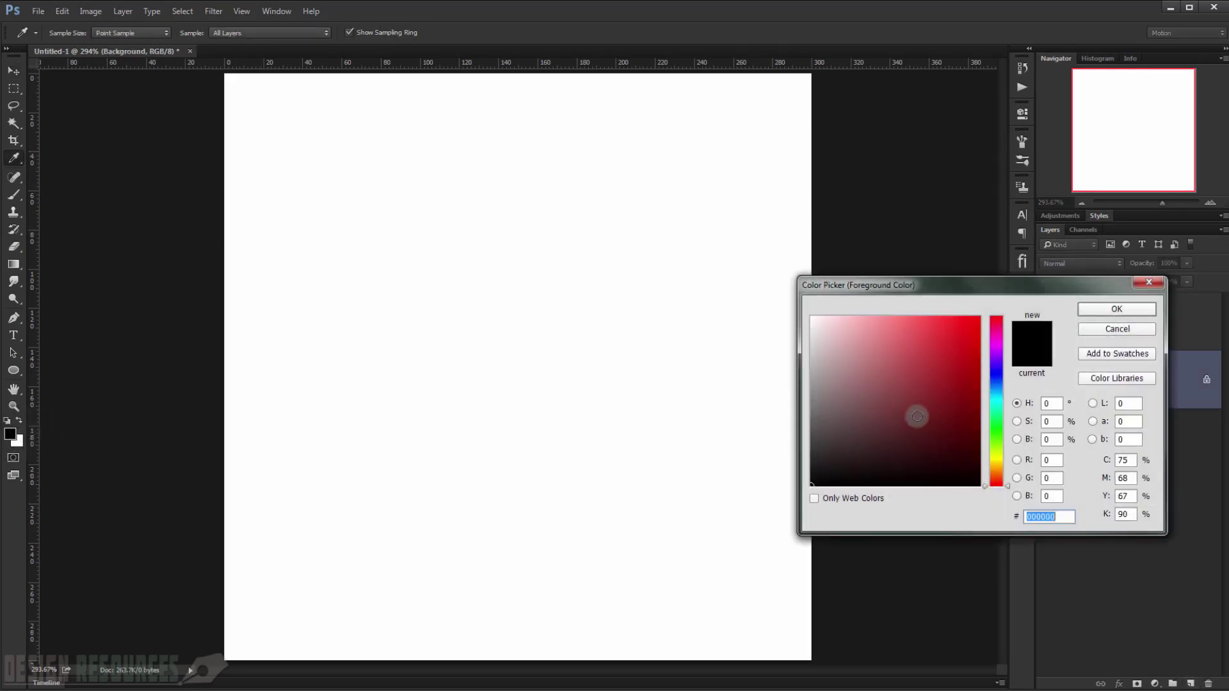
click(935, 434)
click(1116, 308)
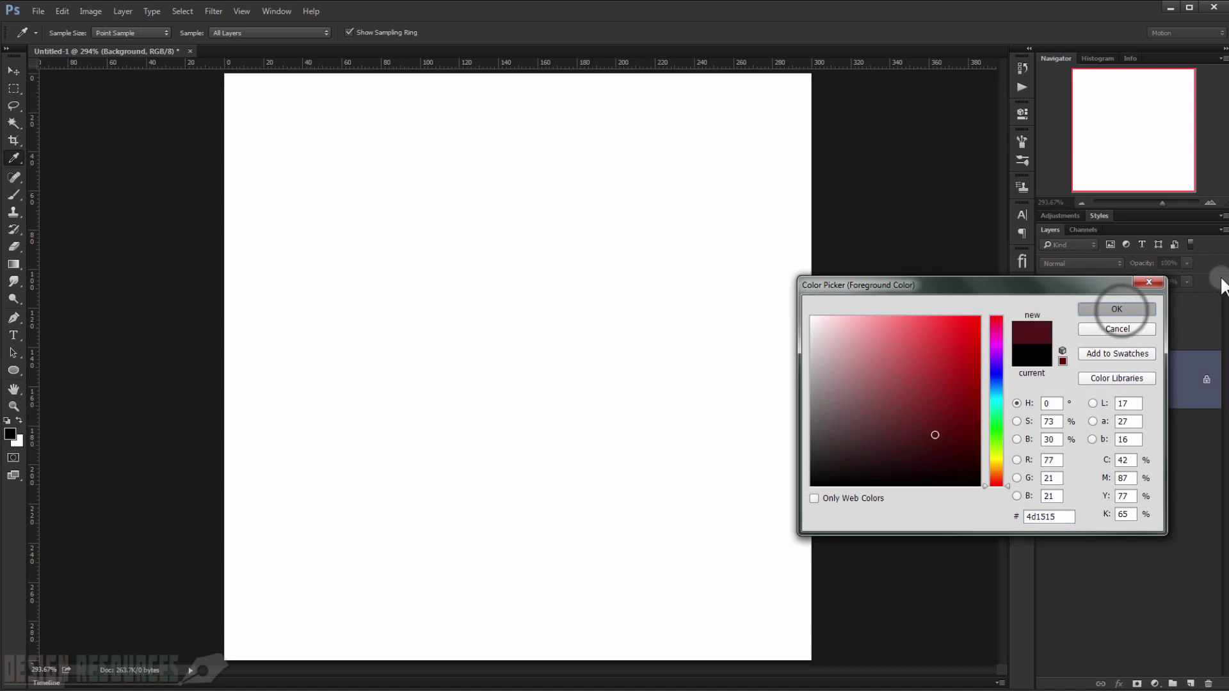
key(v)
key(alt+BackSpace)
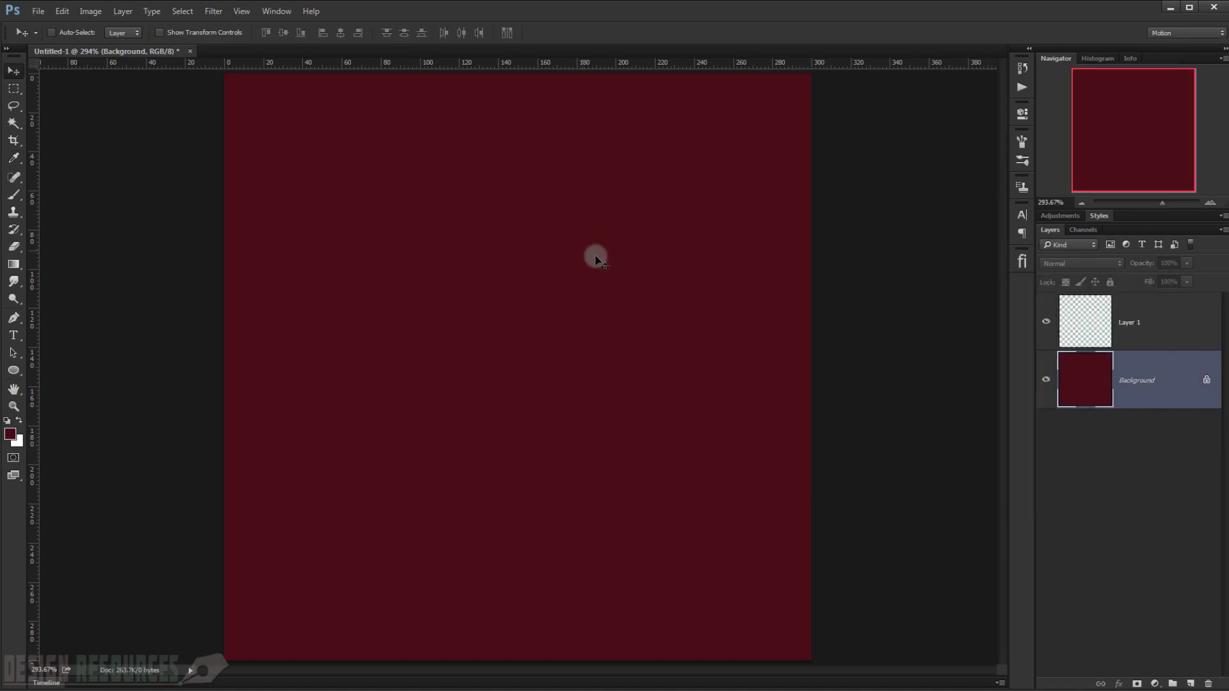
Draw a circular selection about 30 px wide near the canvas centre with the Elliptical Marquee Tool.
click(12, 84)
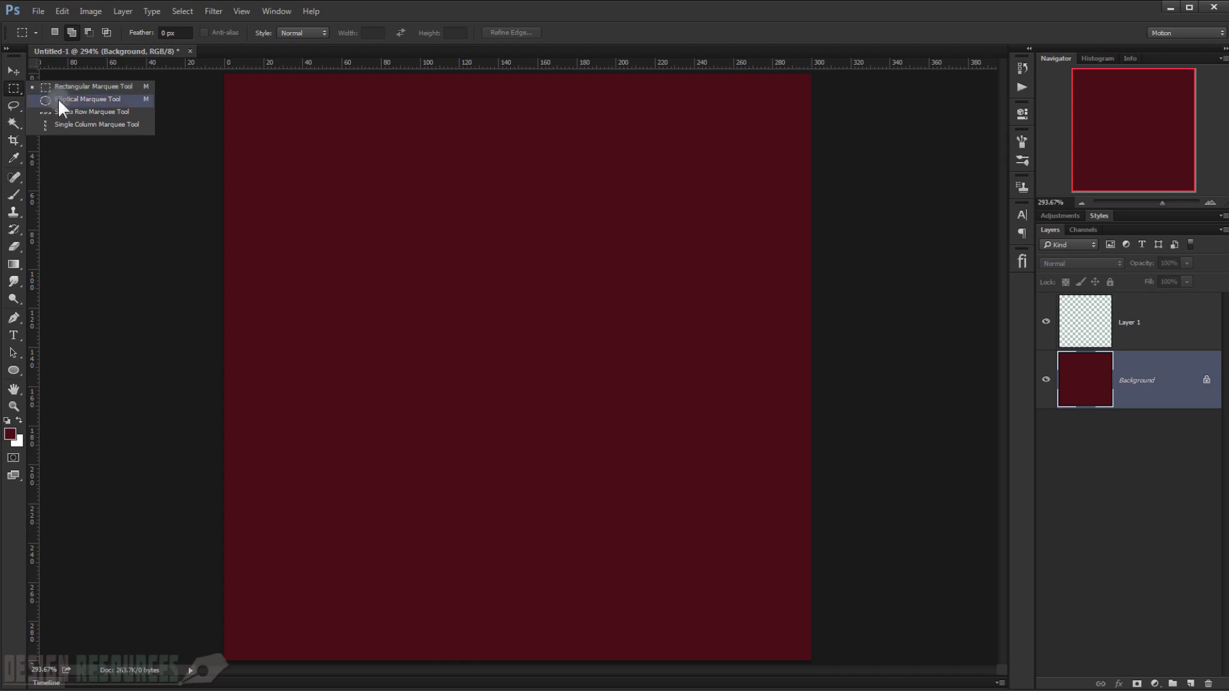
click(80, 98)
click(618, 262)
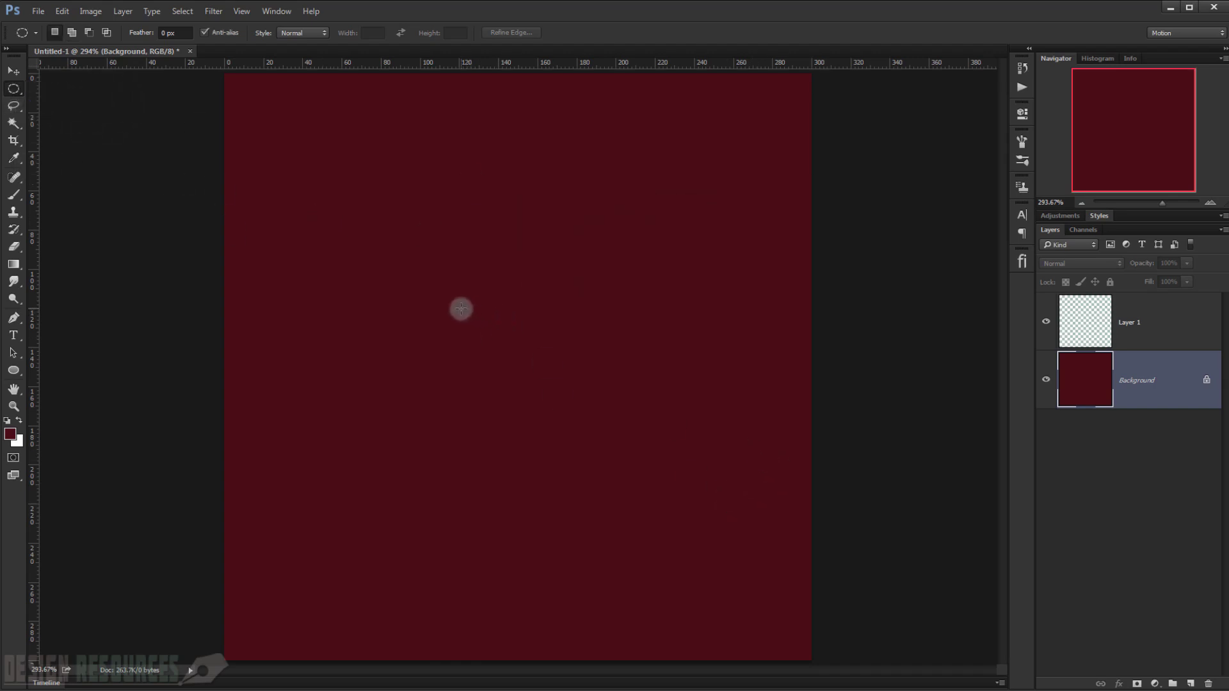
drag(451, 301, 521, 371)
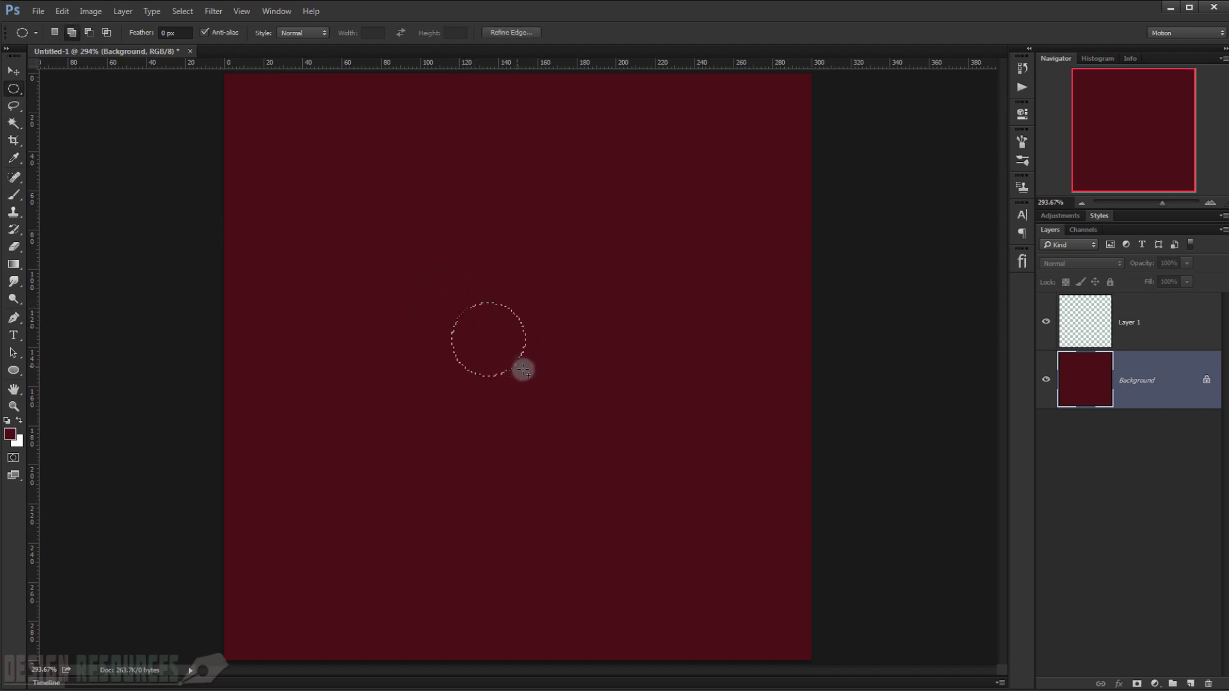
drag(460, 312, 518, 381)
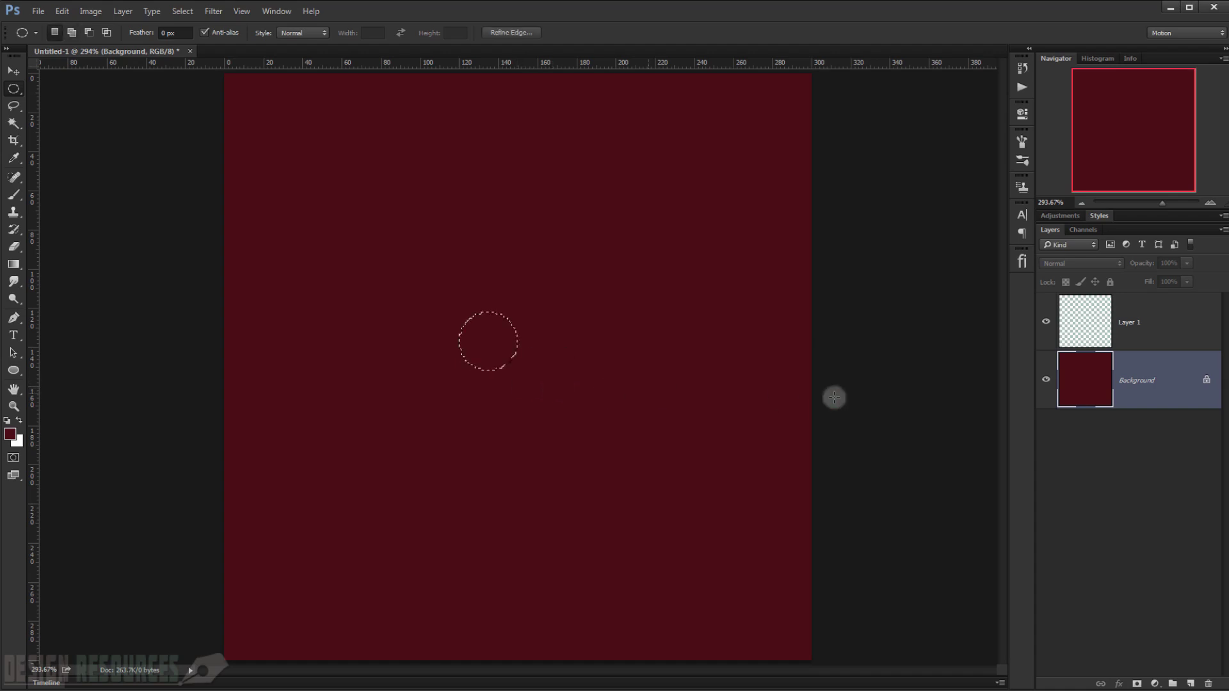
Fill the circular selection on Layer 1 with grey #5a5a5a and deselect.
click(1123, 321)
click(10, 434)
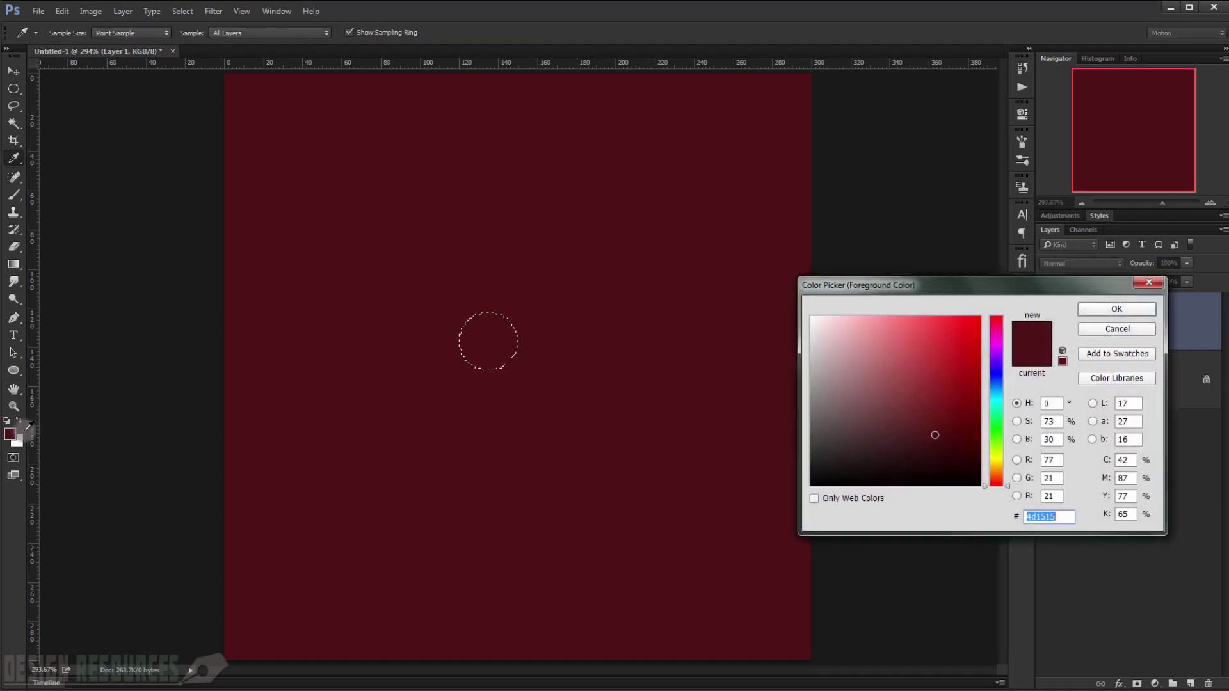
mouse_move(914, 423)
mouse_down()
mouse_move(804, 403)
mouse_move(803, 426)
mouse_up()
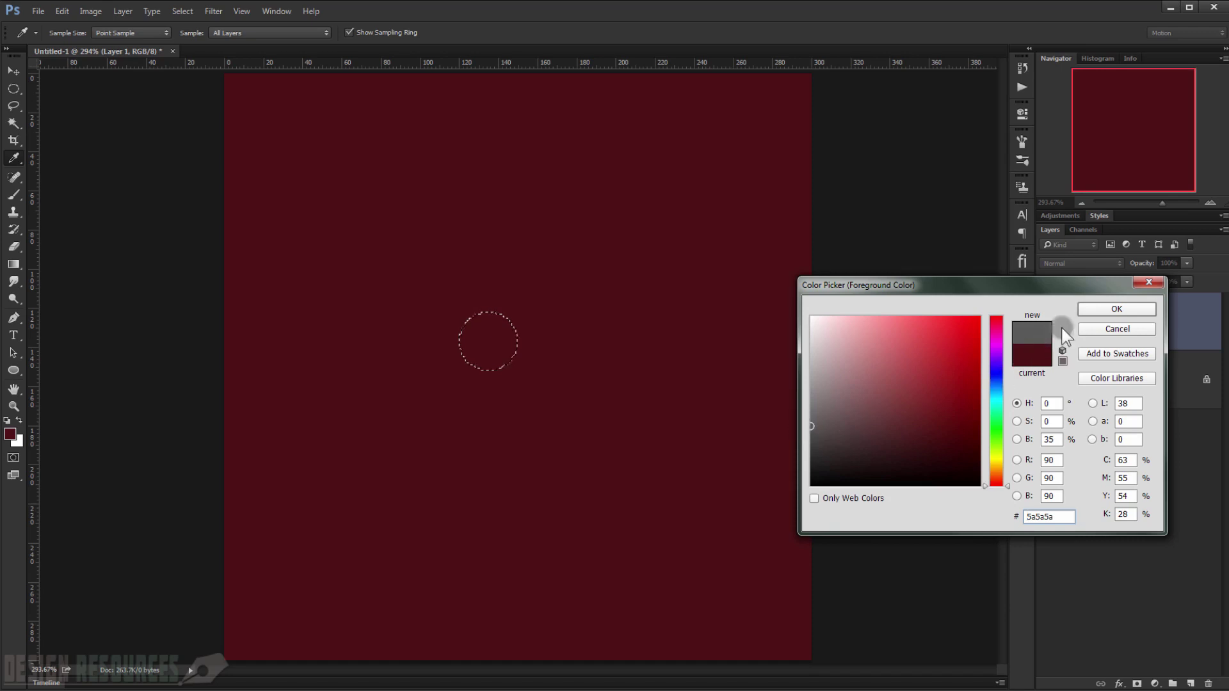
click(1114, 309)
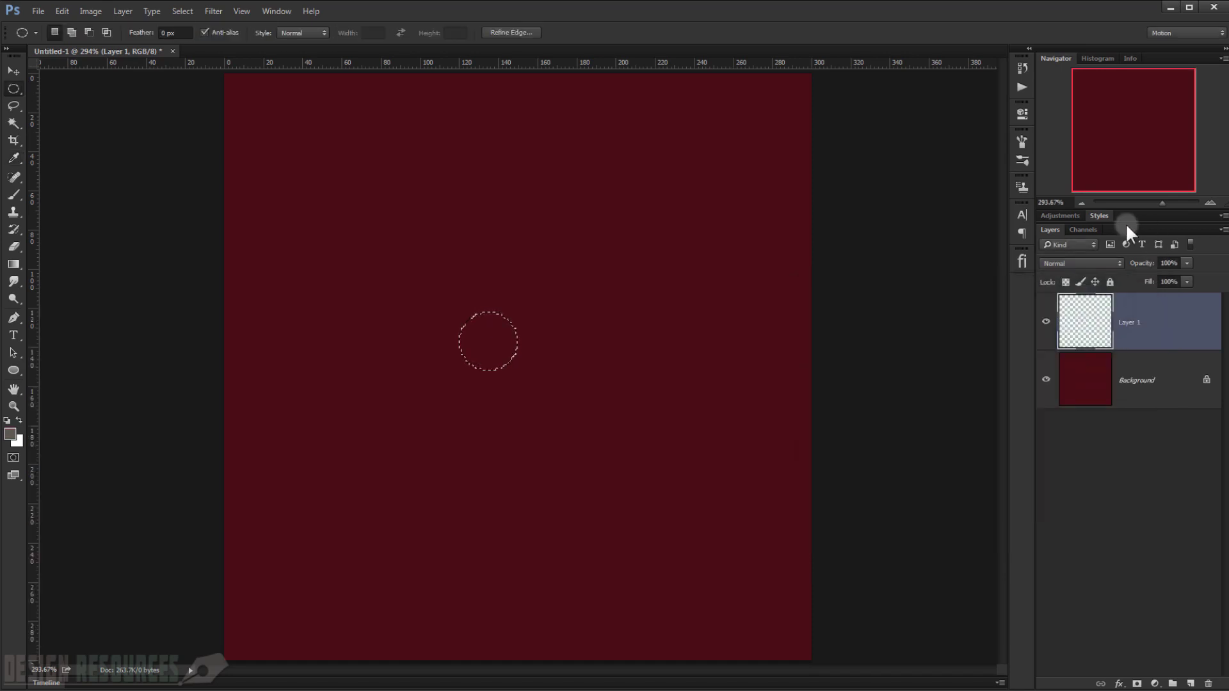
key(alt+BackSpace)
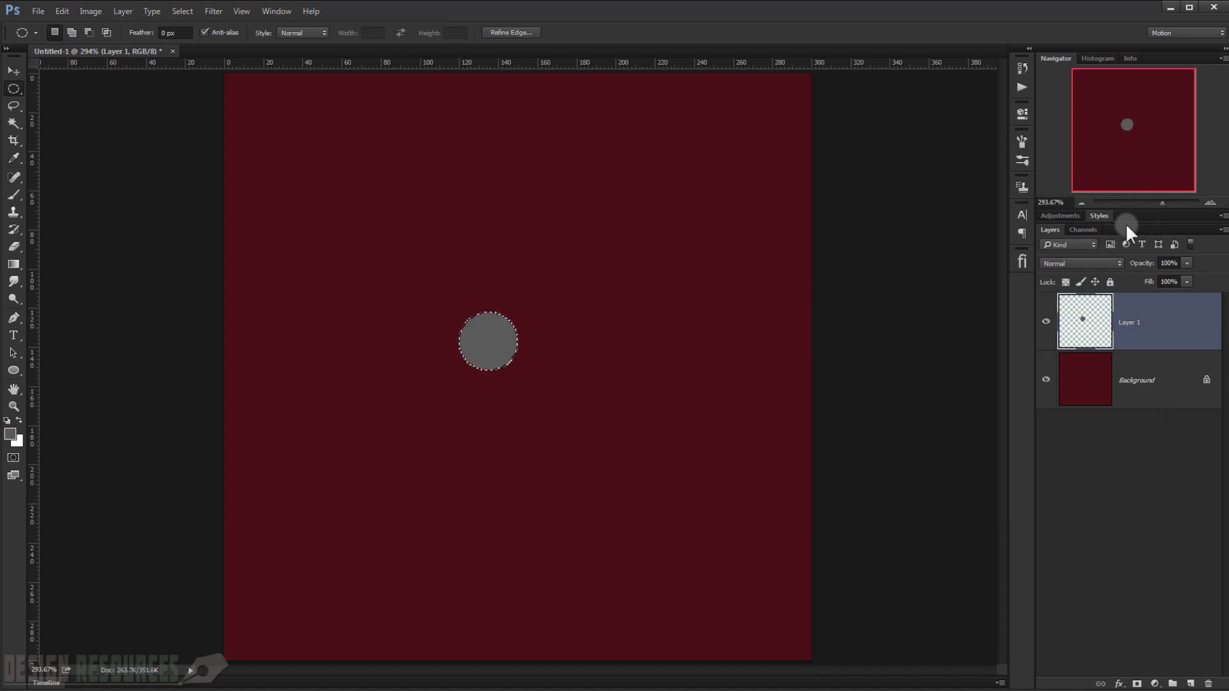
Apply a Gaussian Blur with a 0.5 pixel radius to the grey circle on Layer 1.
scroll(512, 346, up, 4)
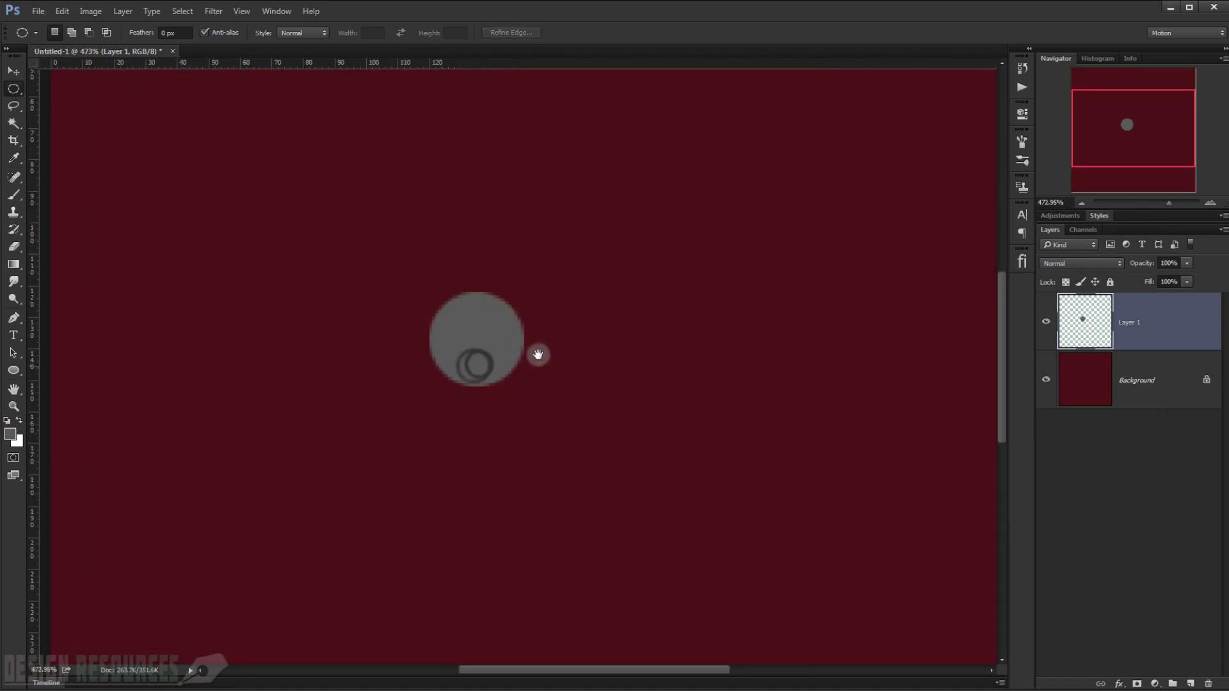
scroll(538, 355, down, 2)
scroll(537, 354, up, 3)
scroll(538, 354, down, 3)
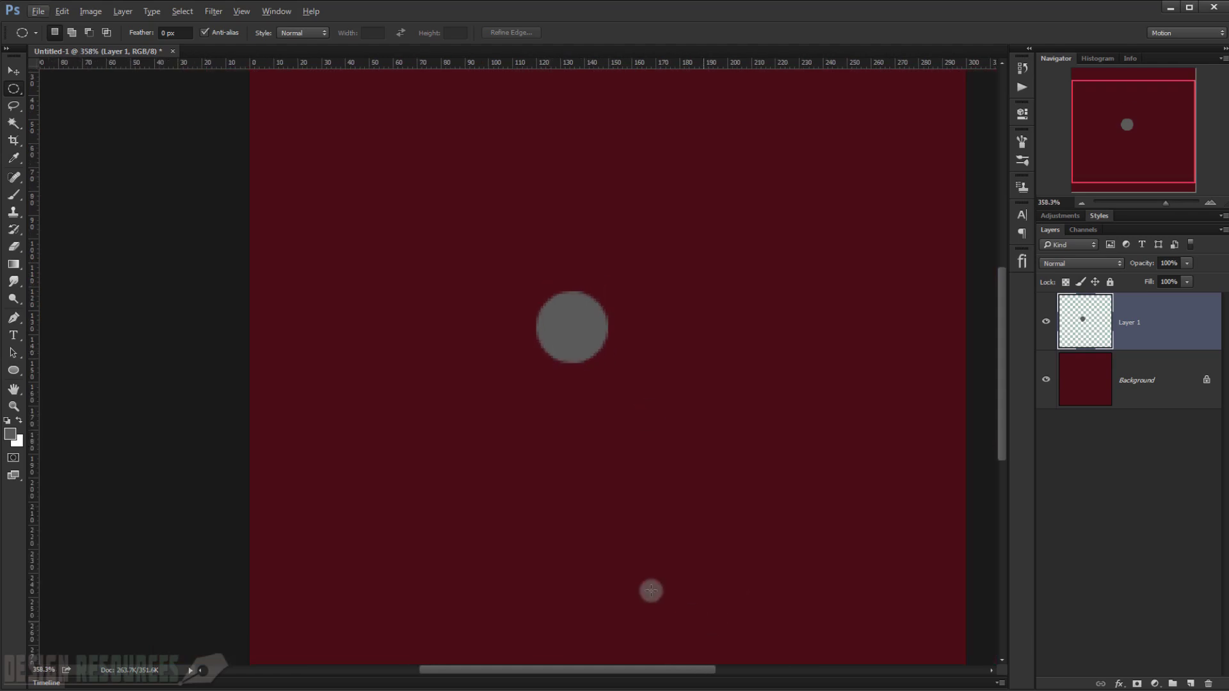
click(213, 11)
mouse_move(258, 146)
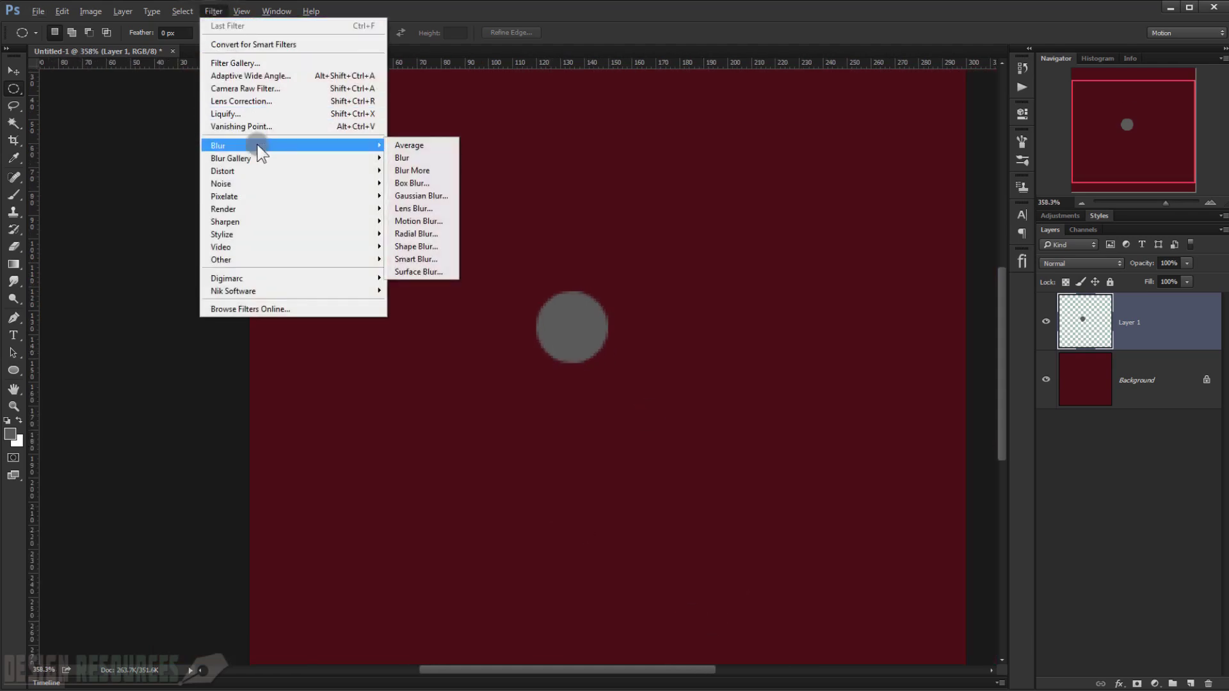
click(420, 195)
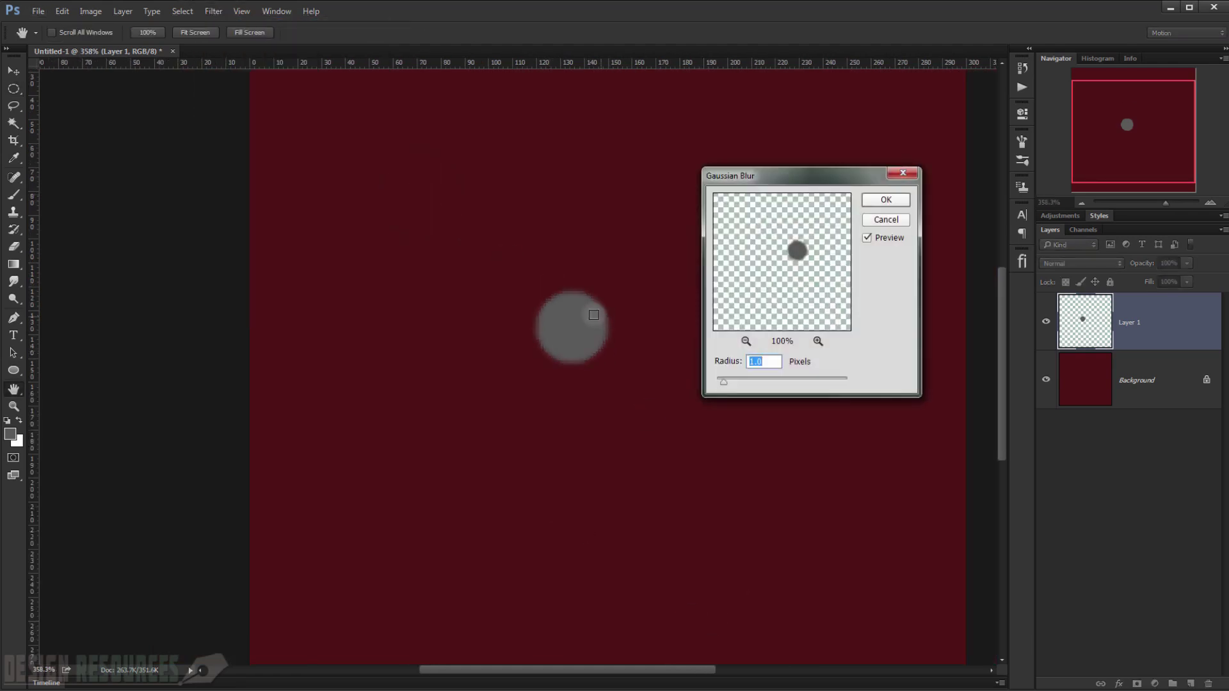
drag(724, 382, 731, 384)
text(0.5)
click(885, 199)
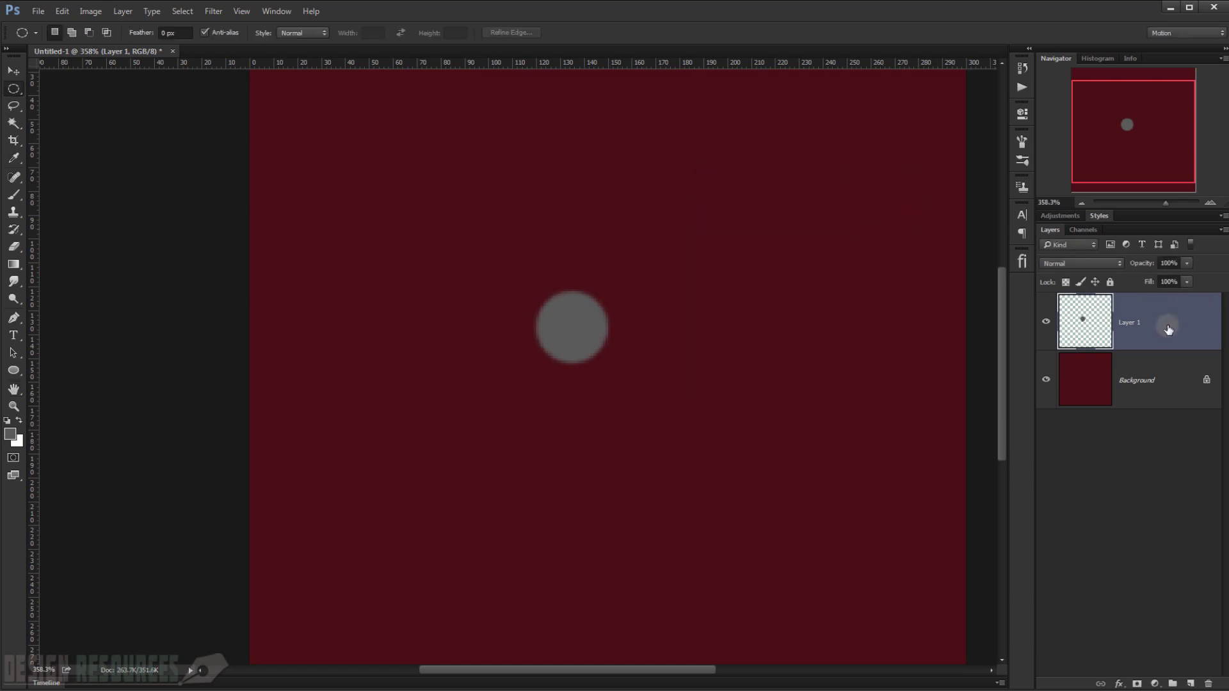
Duplicate Layer 1 with the grey circle.
ctrl+click(1167, 325)
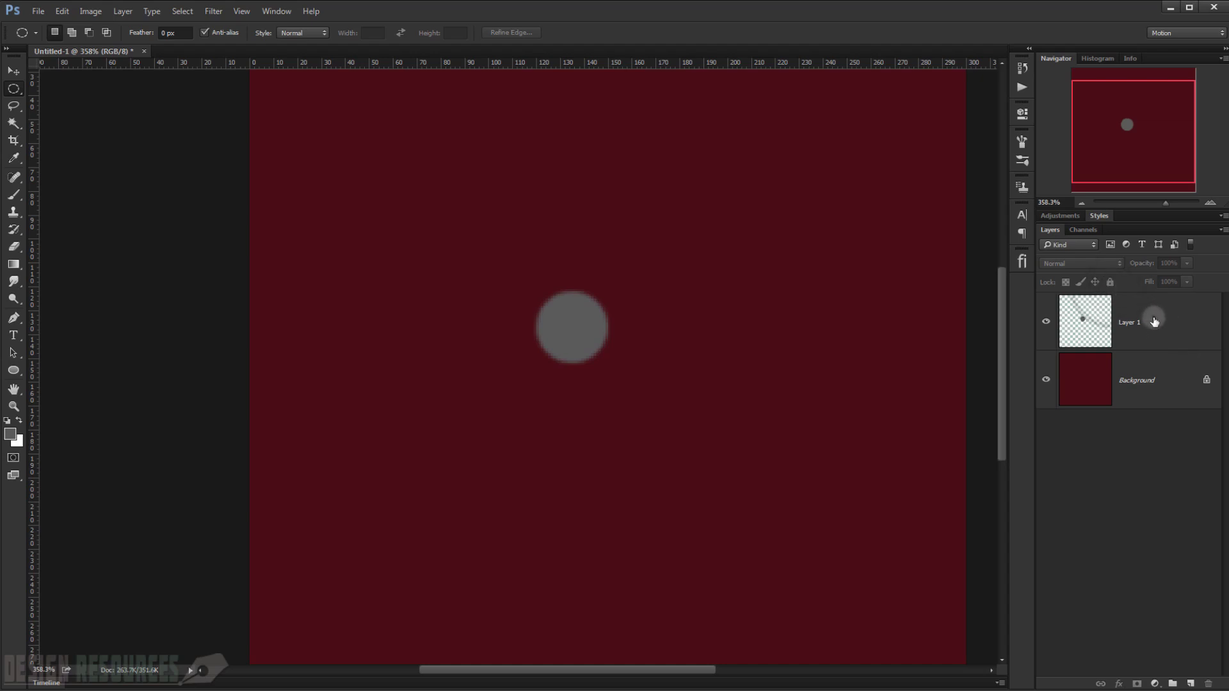
click(1156, 322)
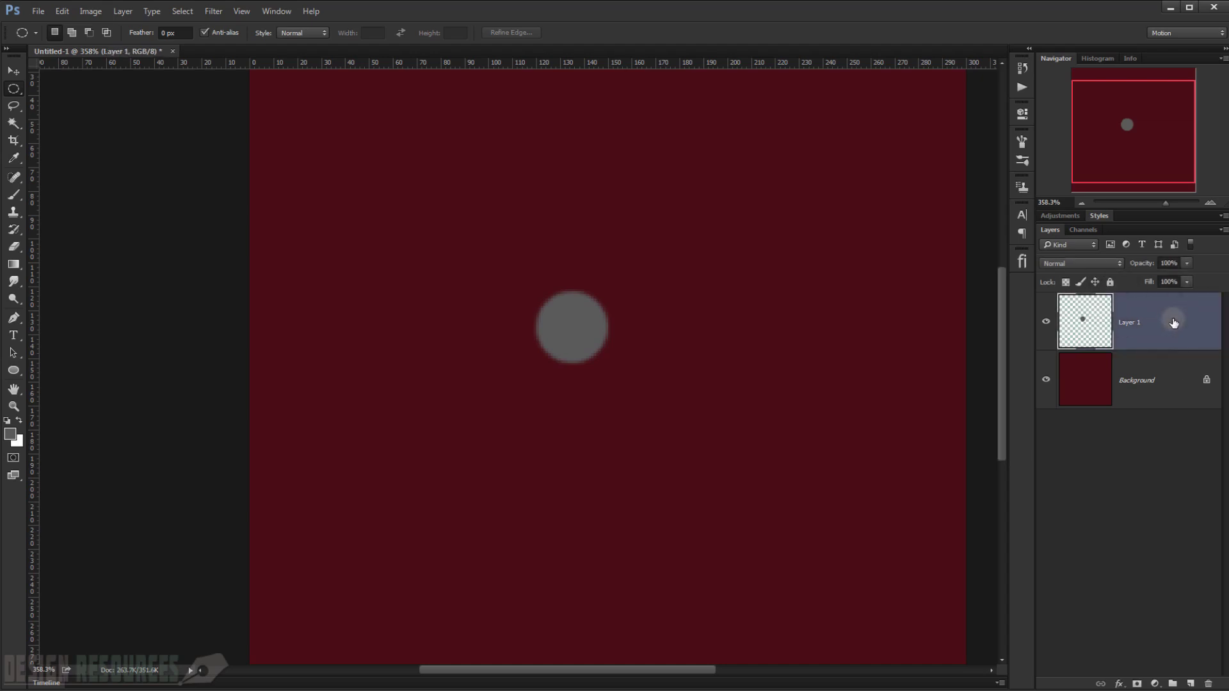
key(ctrl+j)
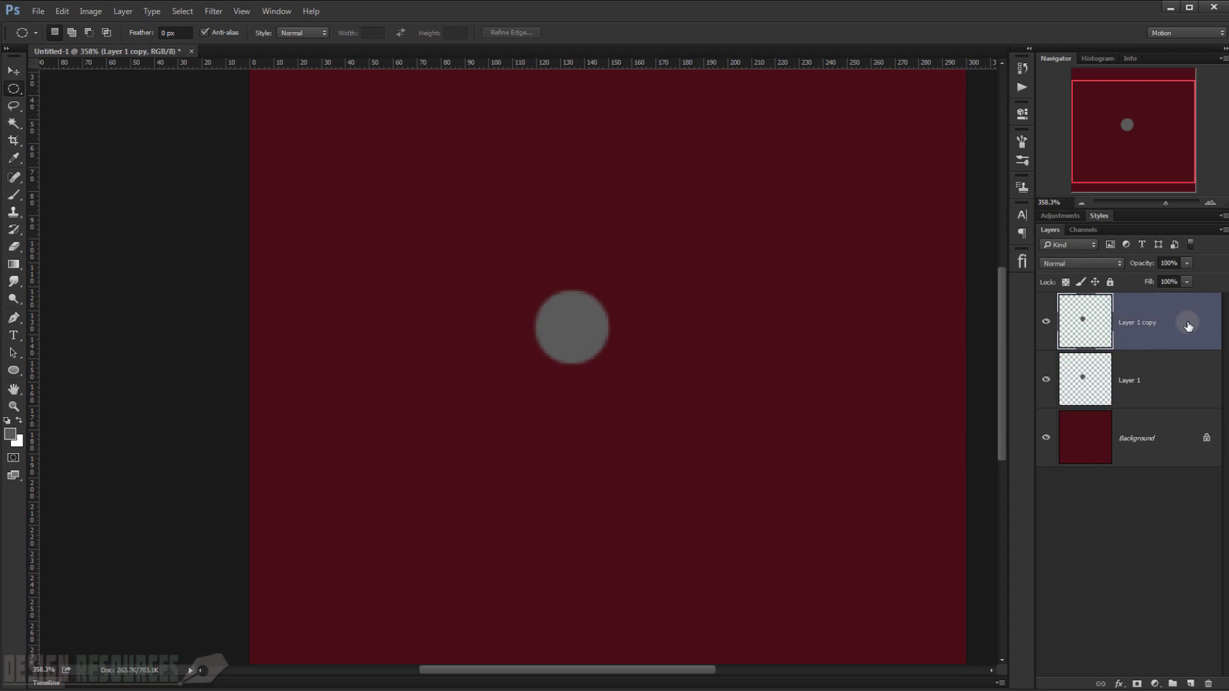
Add a white #ffffff Color Overlay to Layer 1 copy and collapse its effects list.
double_click(1187, 323)
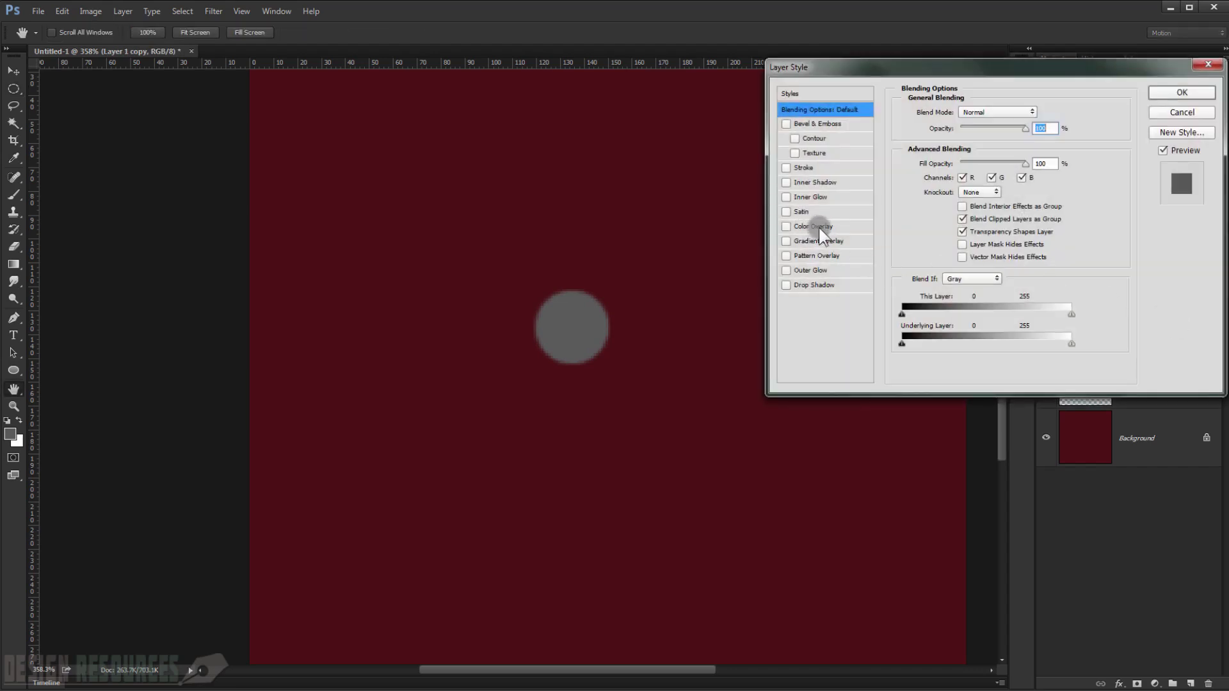
click(819, 228)
click(1040, 112)
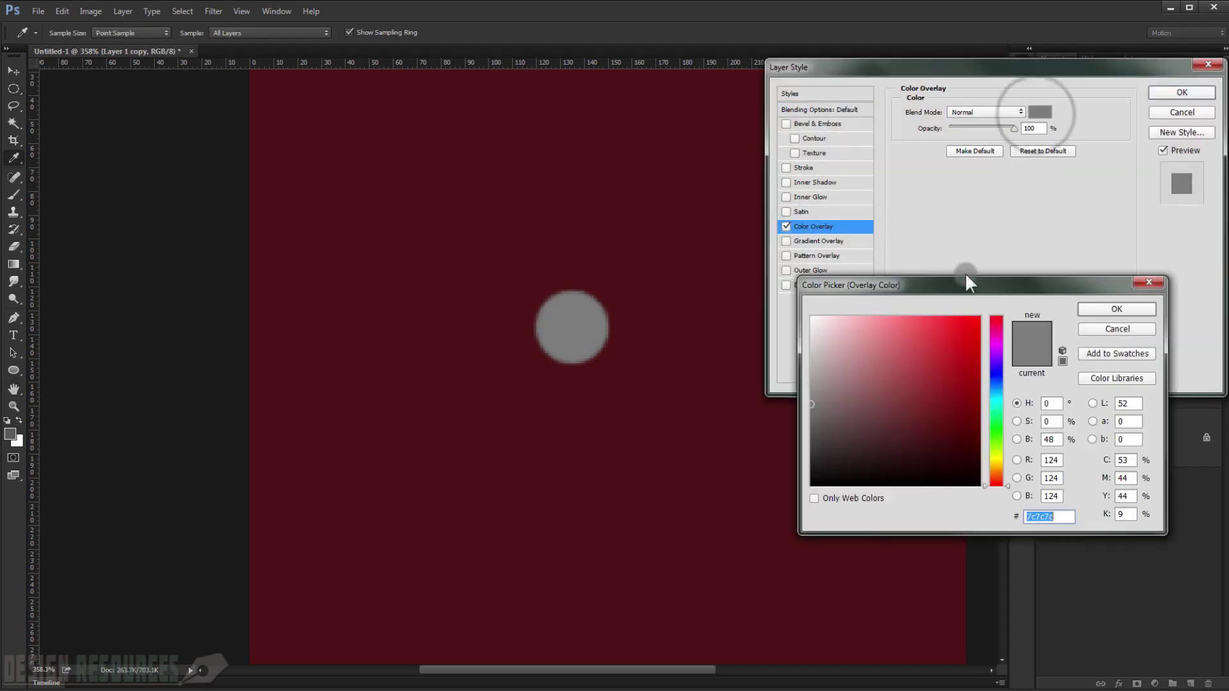
drag(885, 348, 813, 318)
click(1101, 310)
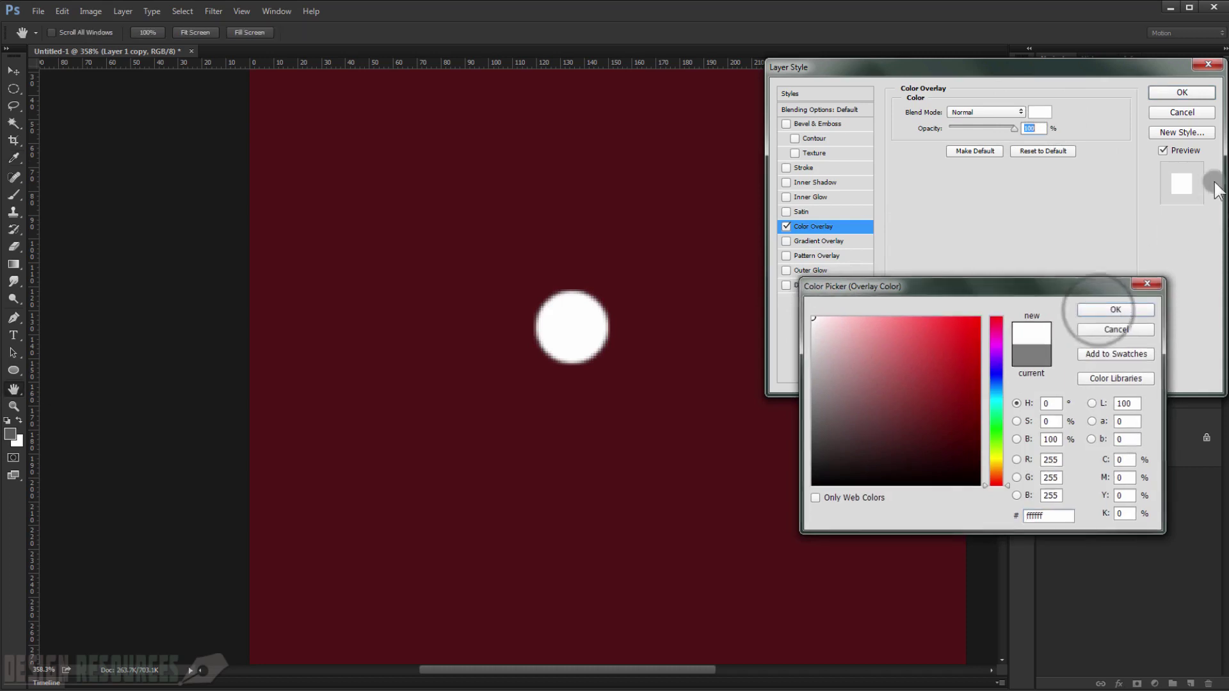
click(1196, 93)
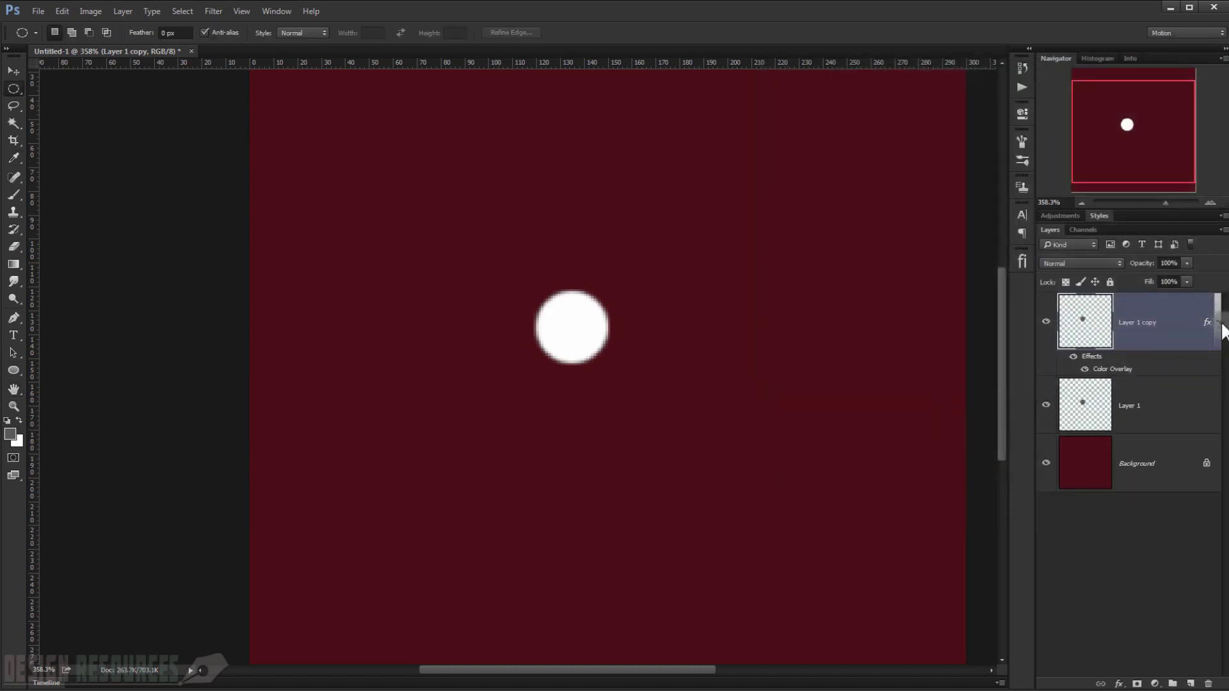
click(1215, 322)
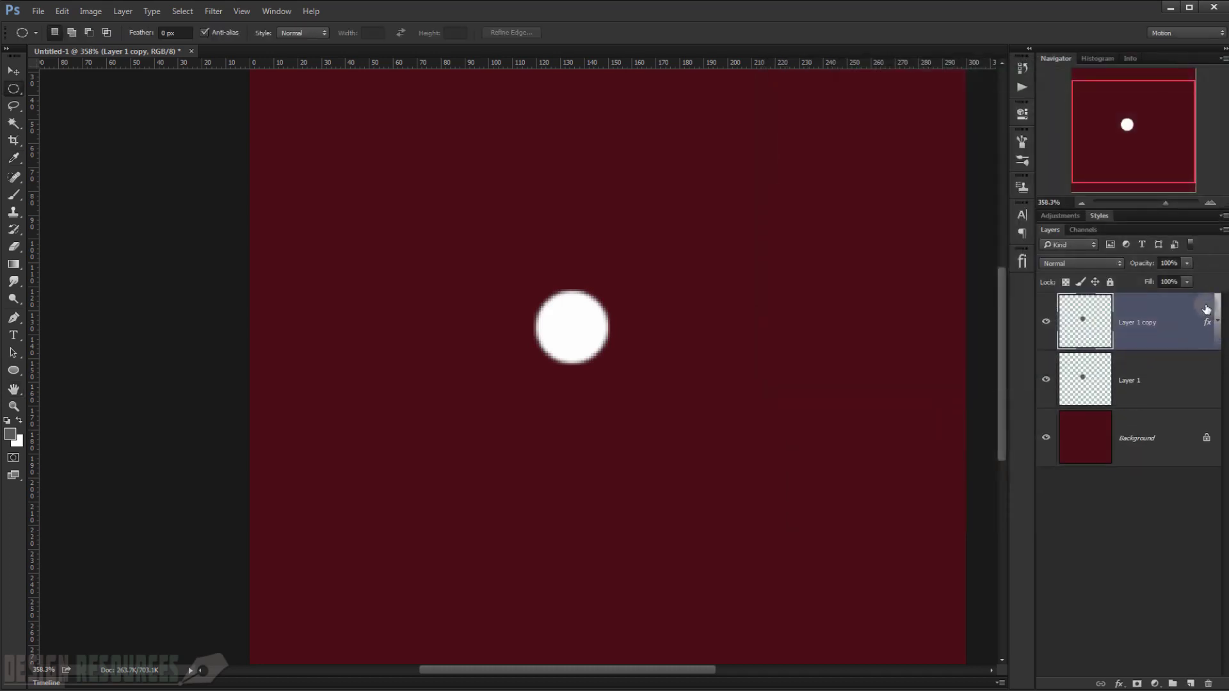
Scale the white circle on Layer 1 copy down around its centre to a small highlight inside the grey circle.
key(ctrl+t)
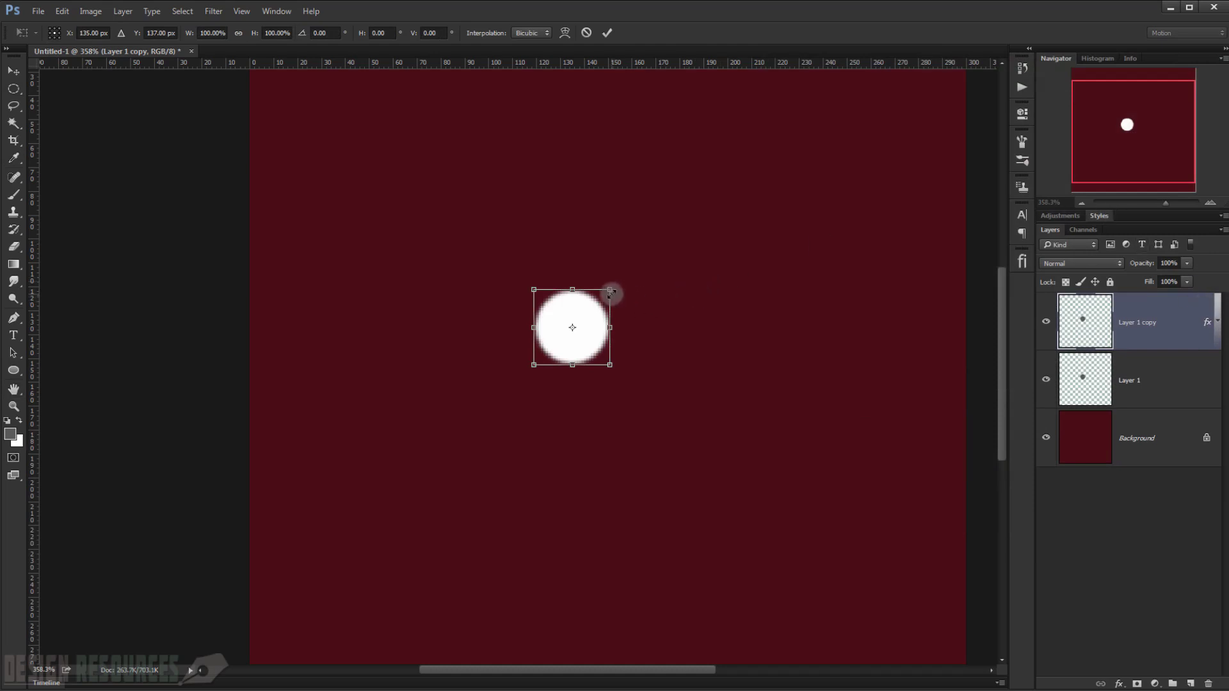
drag(608, 292, 588, 314)
key(Return)
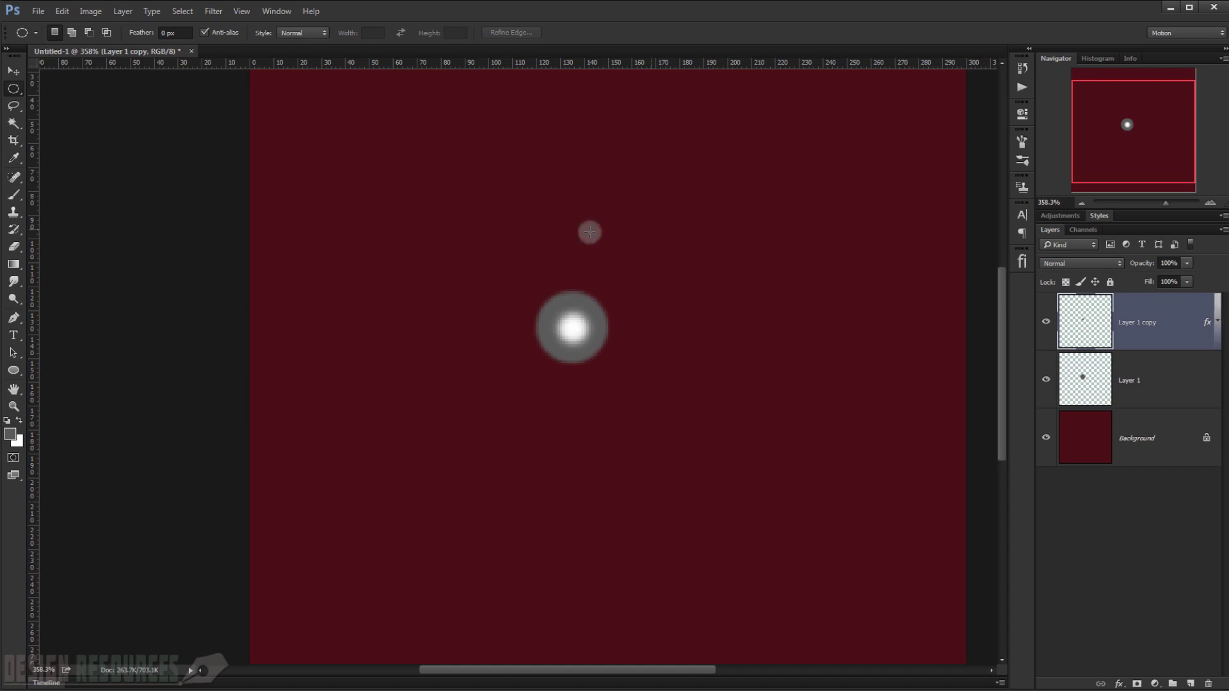
Nudge the white highlight on Layer 1 copy 3 pixels left and 2 pixels up within the grey circle.
click(13, 70)
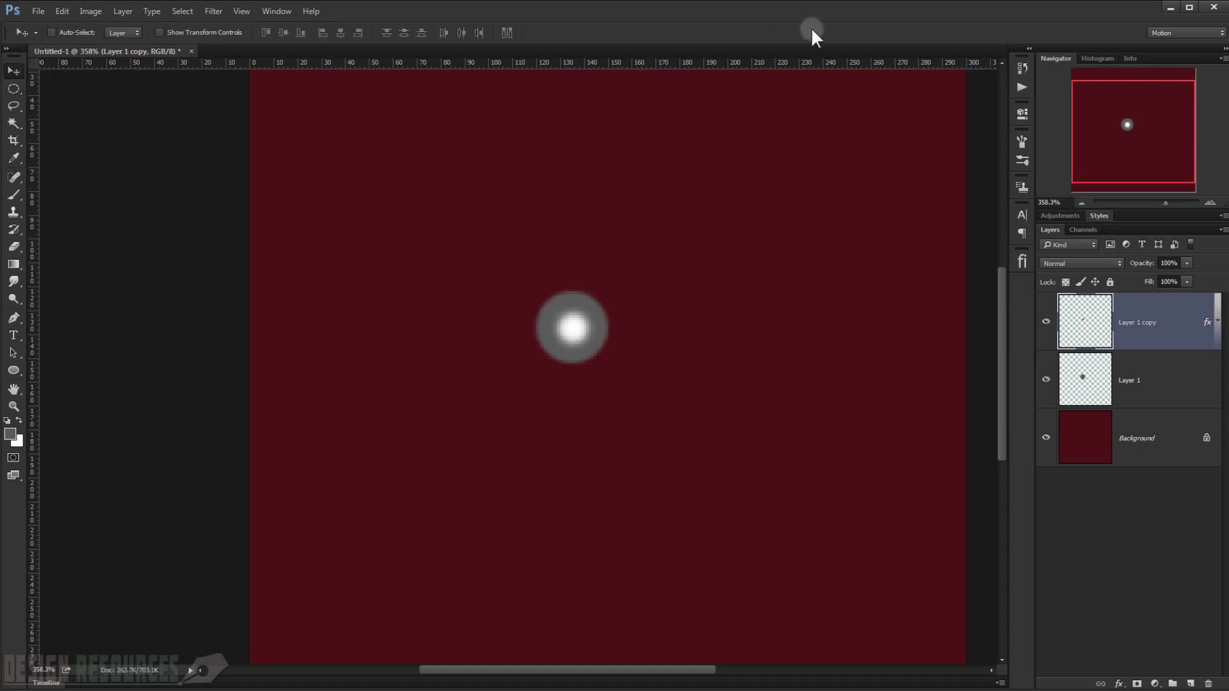
key(Left)
key(Left)
key(Left)
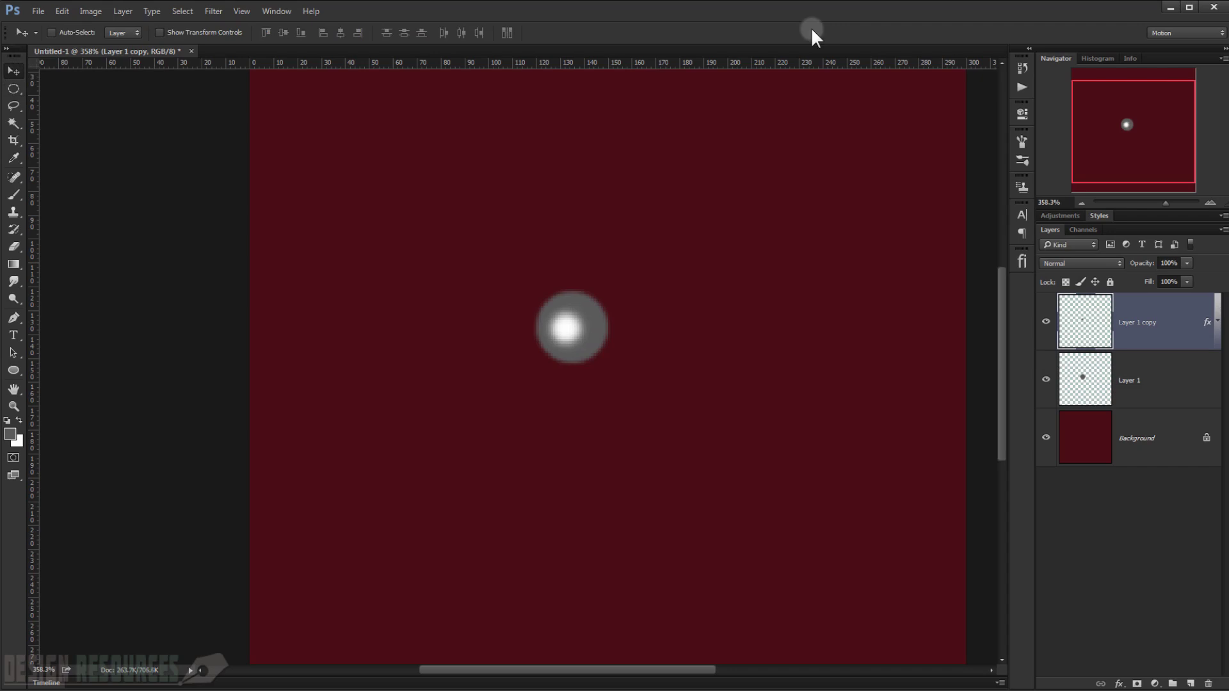
key(Up)
key(Up)
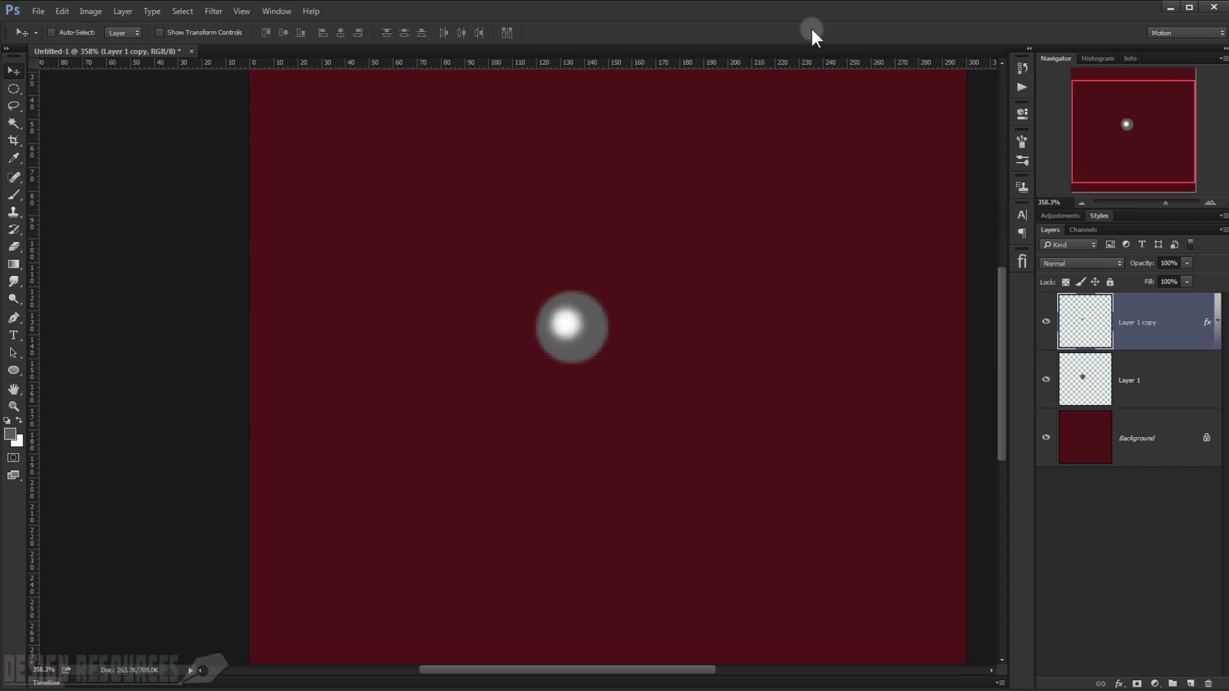
alt+scroll(597, 310, down, 5)
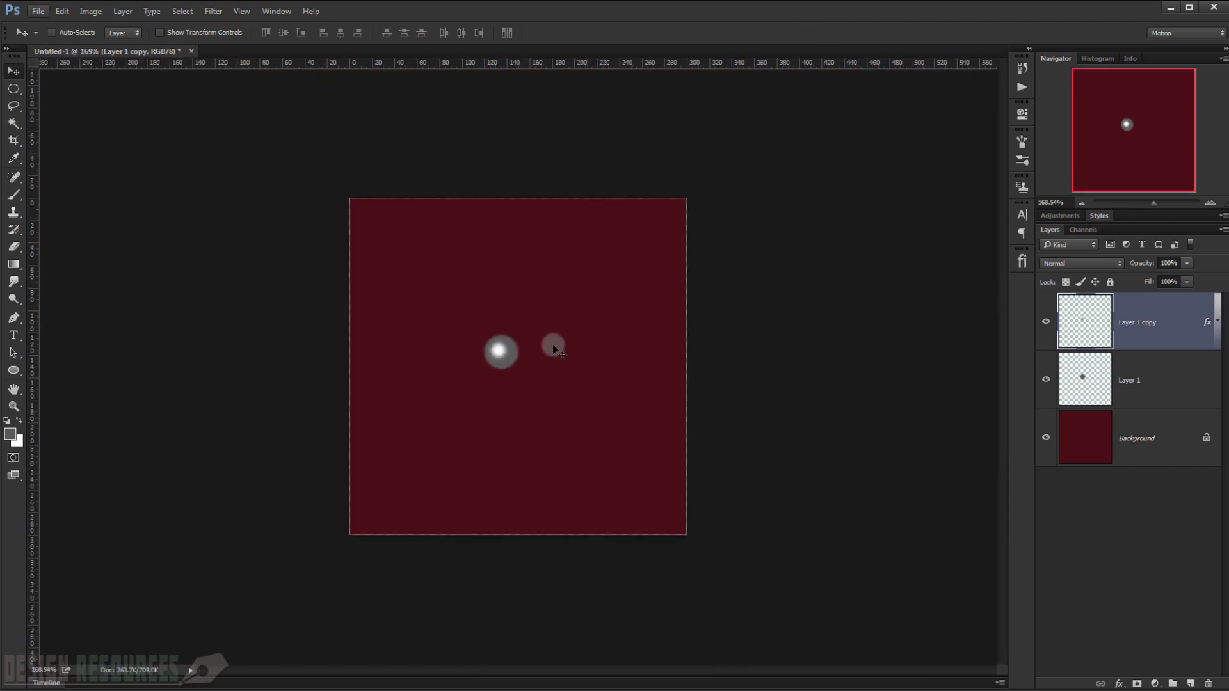
alt+scroll(457, 335, up, 8)
alt+scroll(484, 347, down, 5)
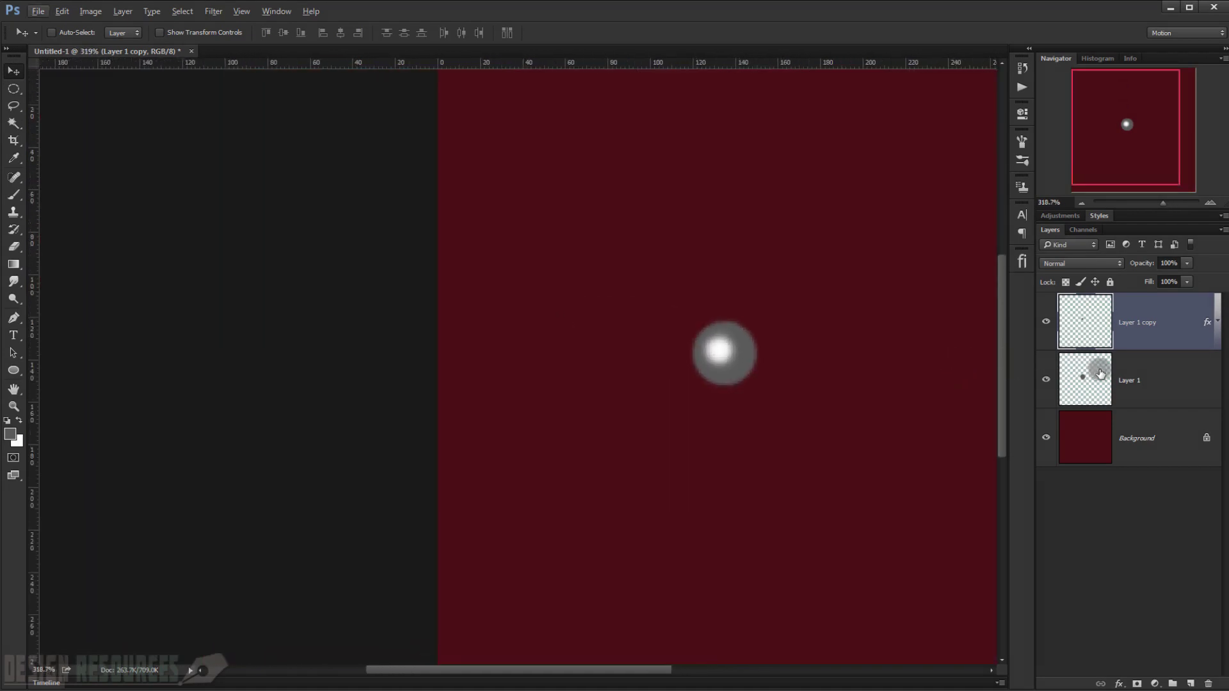
Set the opacity of both Layer 1 copy and Layer 1 to 70%.
shift+click(1099, 373)
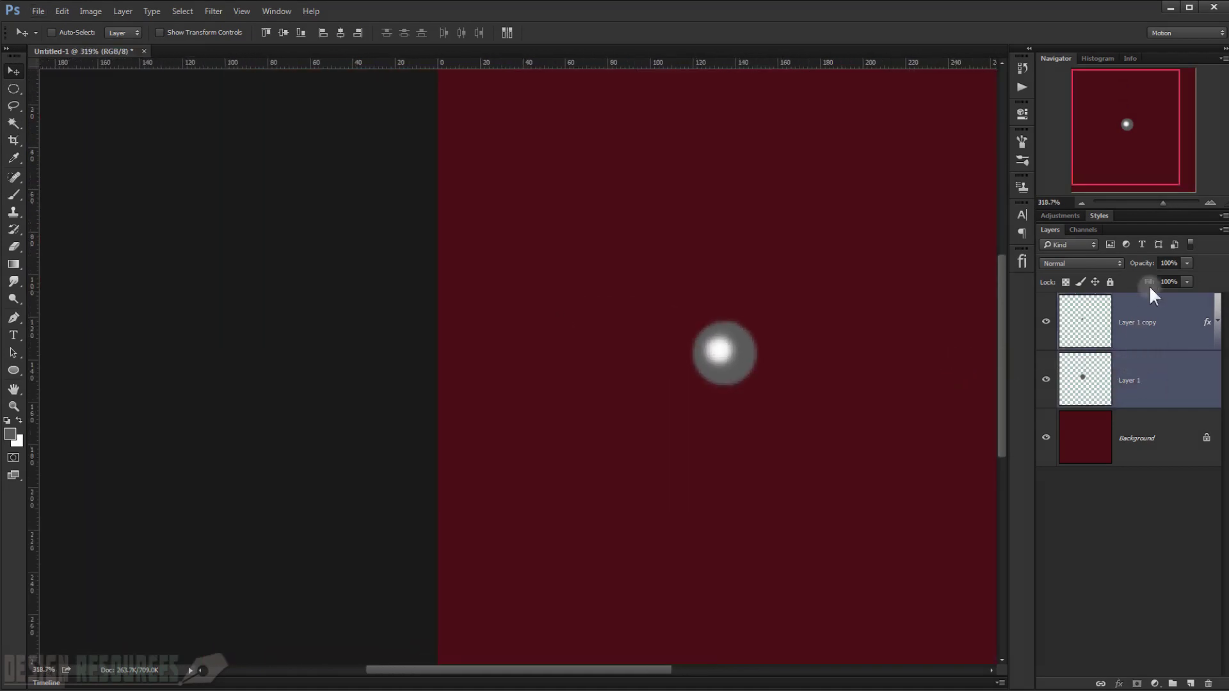
drag(1145, 268, 1129, 268)
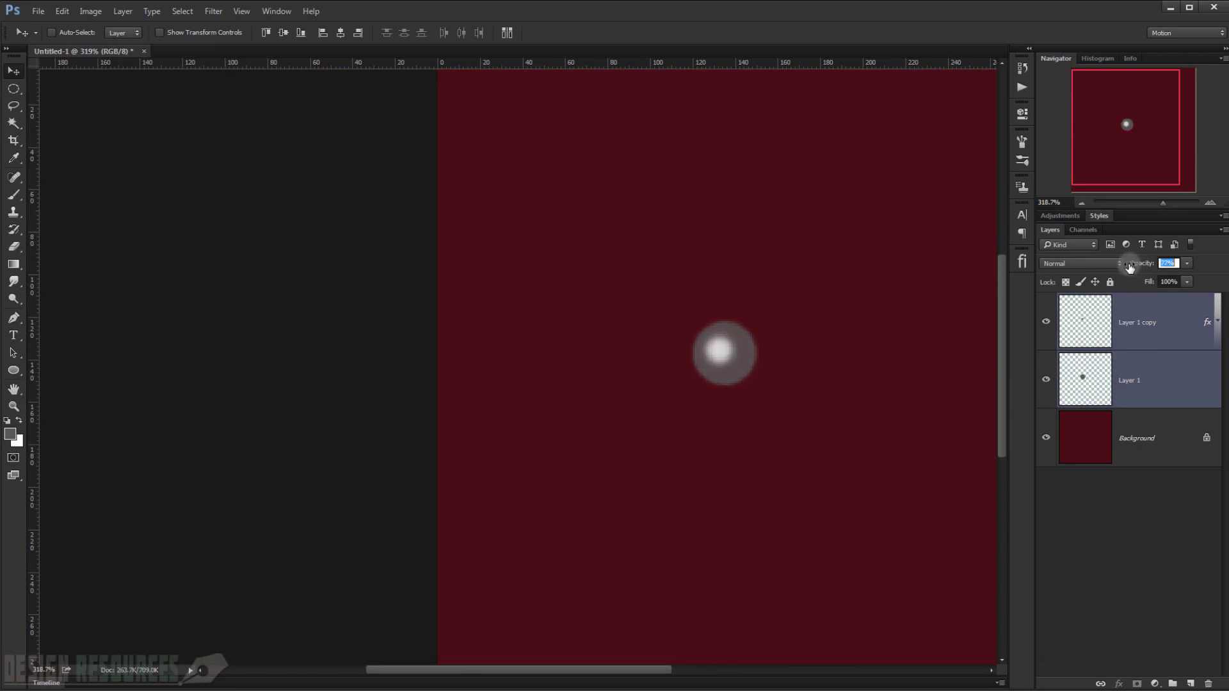
click(1165, 263)
text(100)
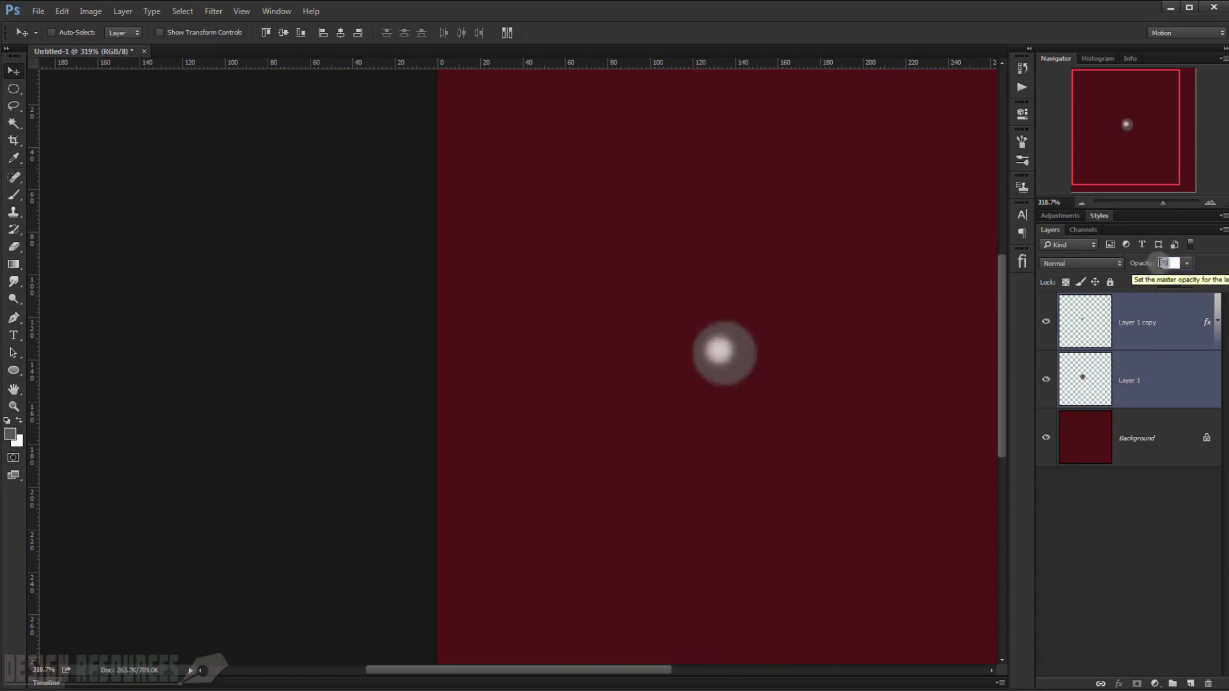
key(Return)
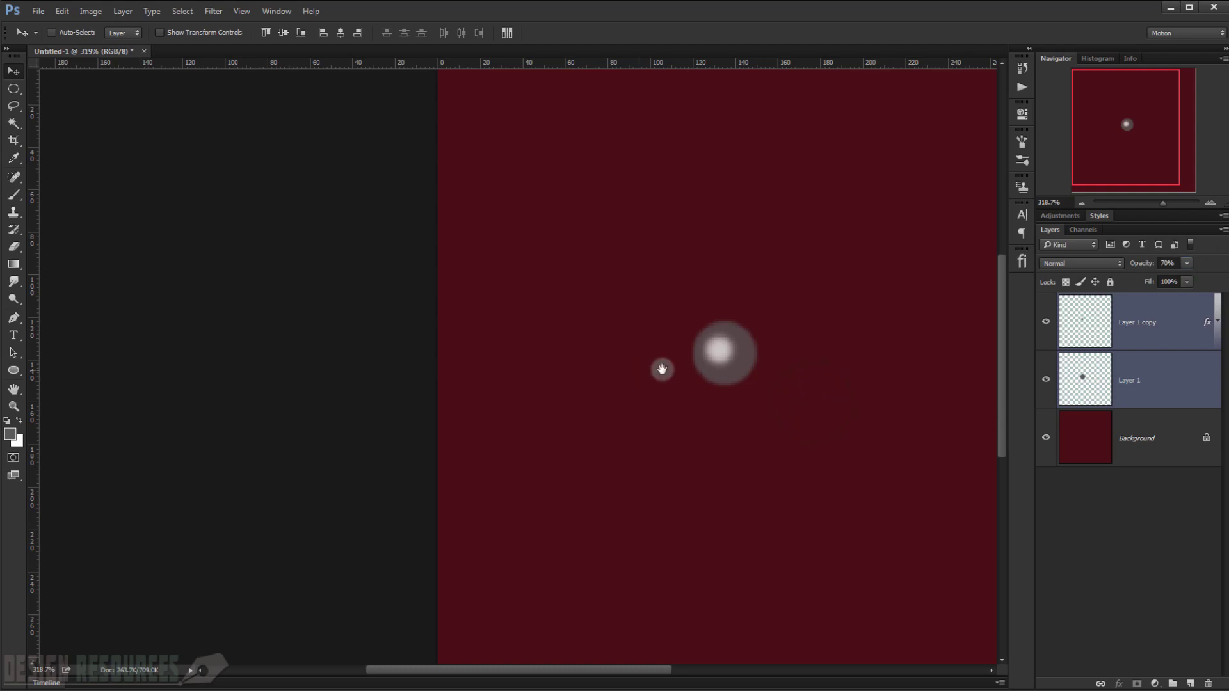
click(1074, 498)
scroll(844, 444, up, 3)
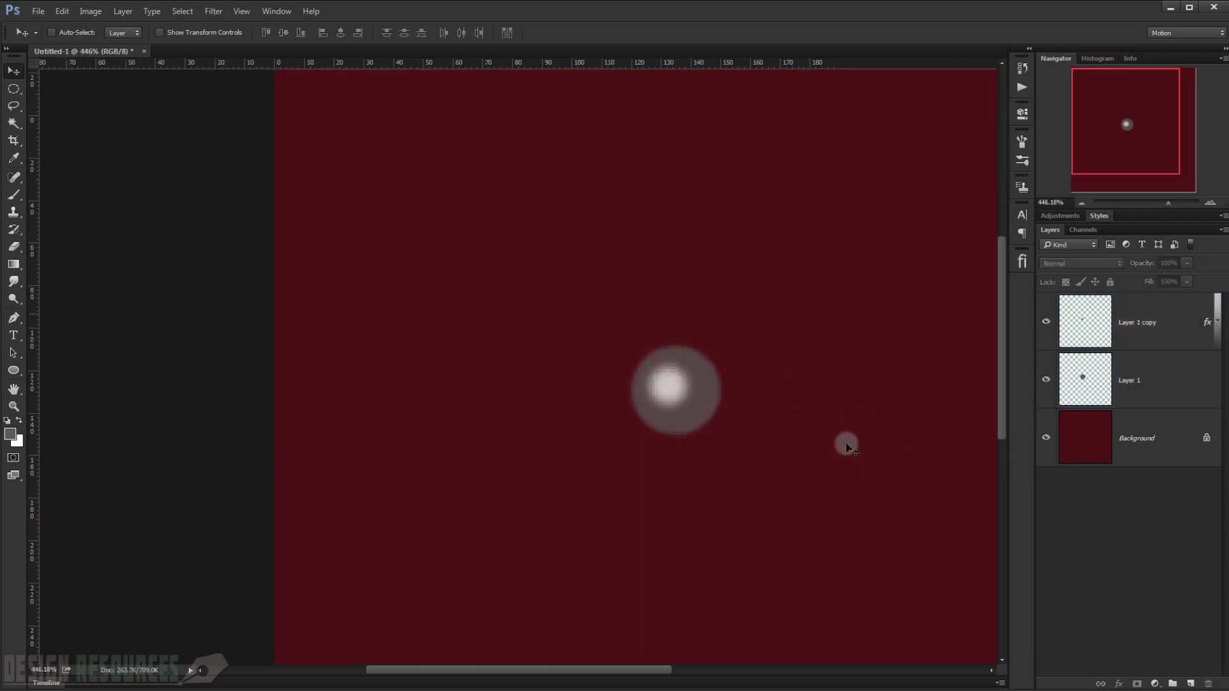
drag(746, 425, 628, 382)
Merge Layer 1 copy and Layer 1 into one layer and check the merged dot by toggling its visibility.
click(1164, 328)
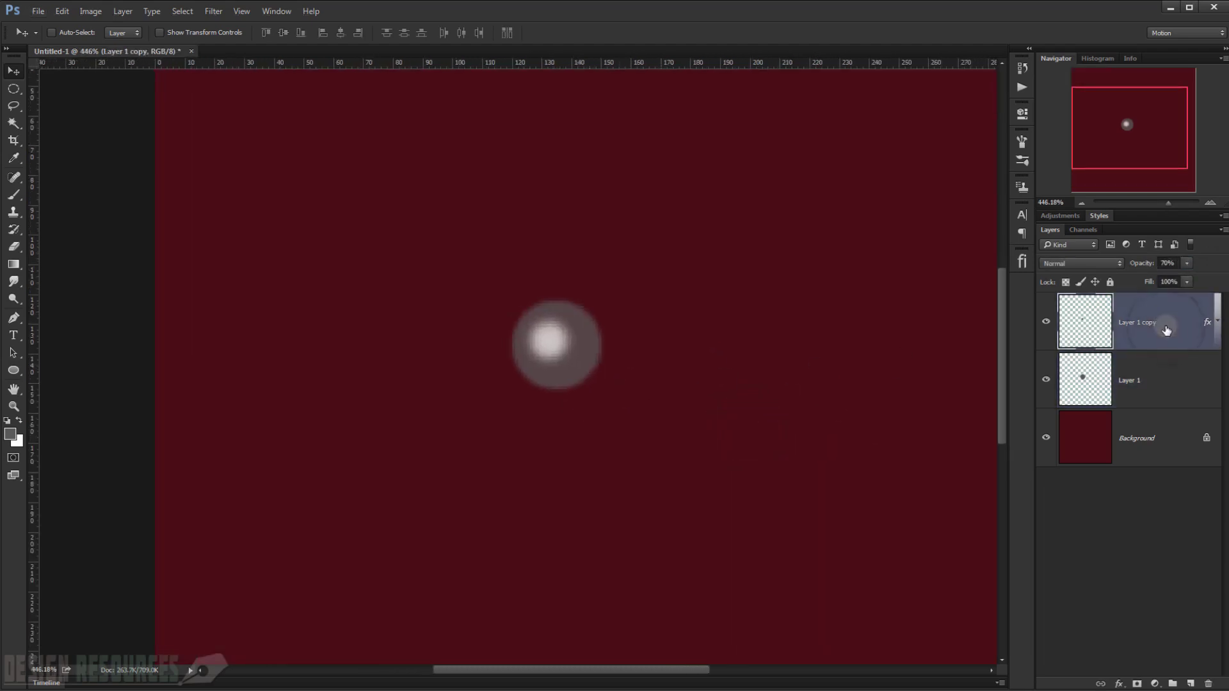
shift+click(1169, 362)
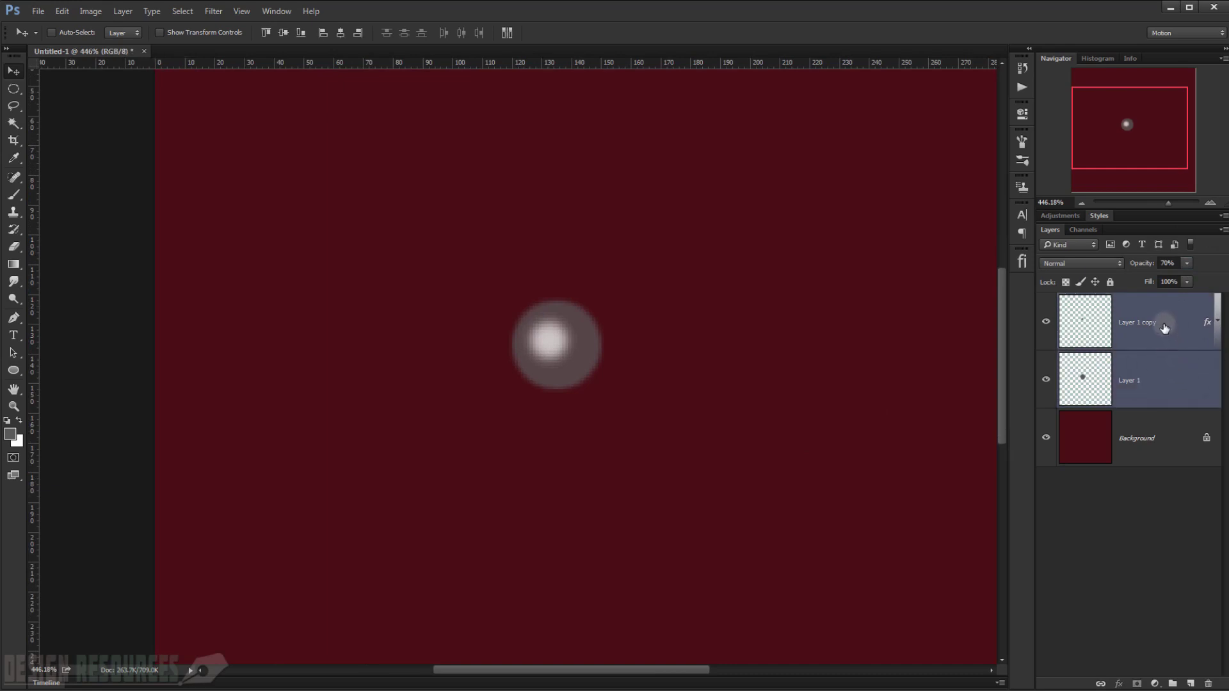
key(ctrl+e)
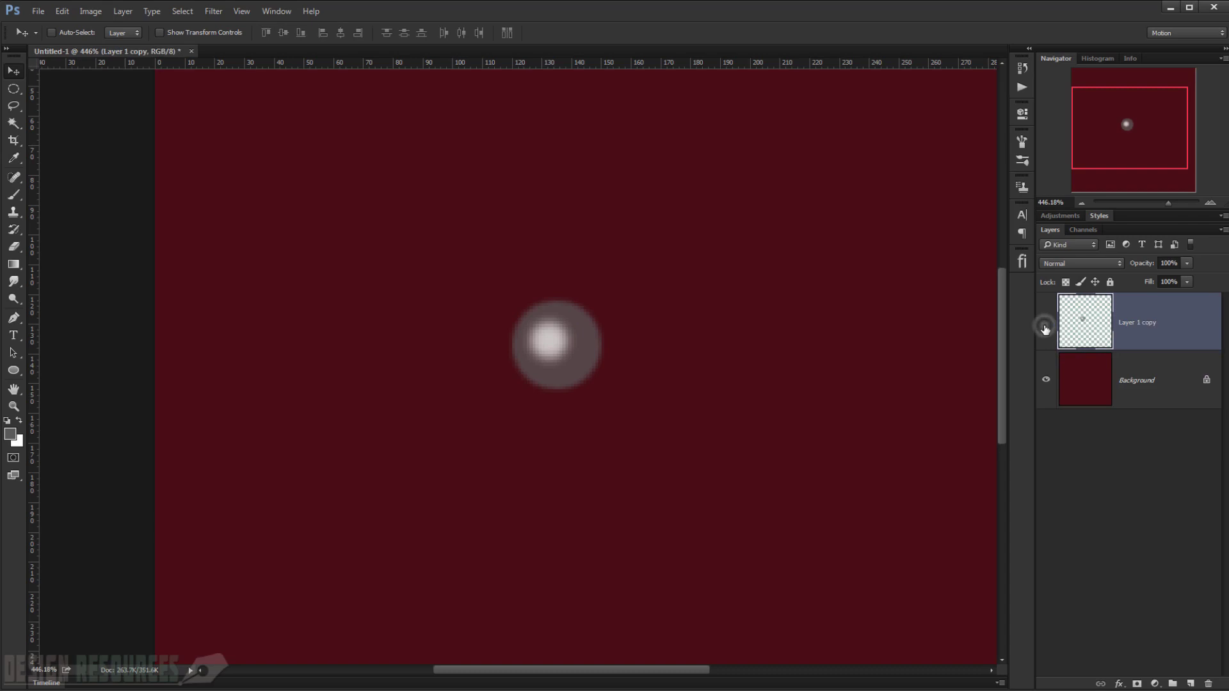
click(1045, 325)
click(1045, 327)
Convert the merged dot layer to a Smart Object and open its contents for editing.
right_click(1172, 322)
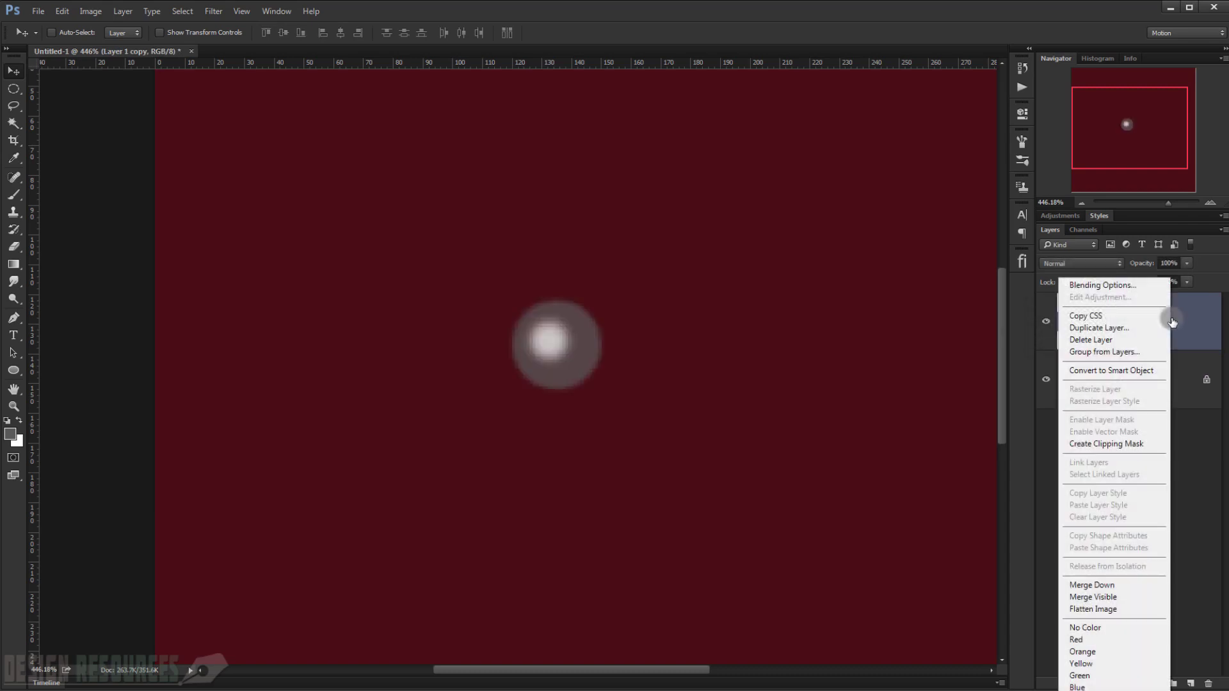
right_click(1184, 324)
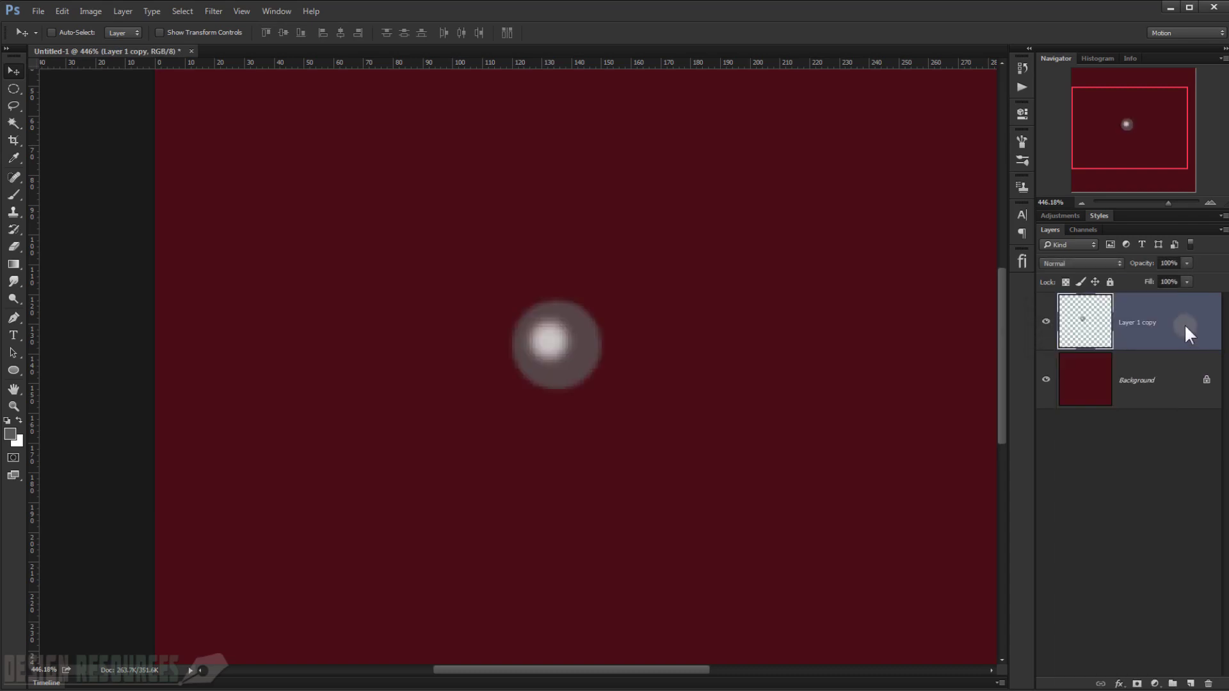
click(1134, 371)
double_click(1096, 329)
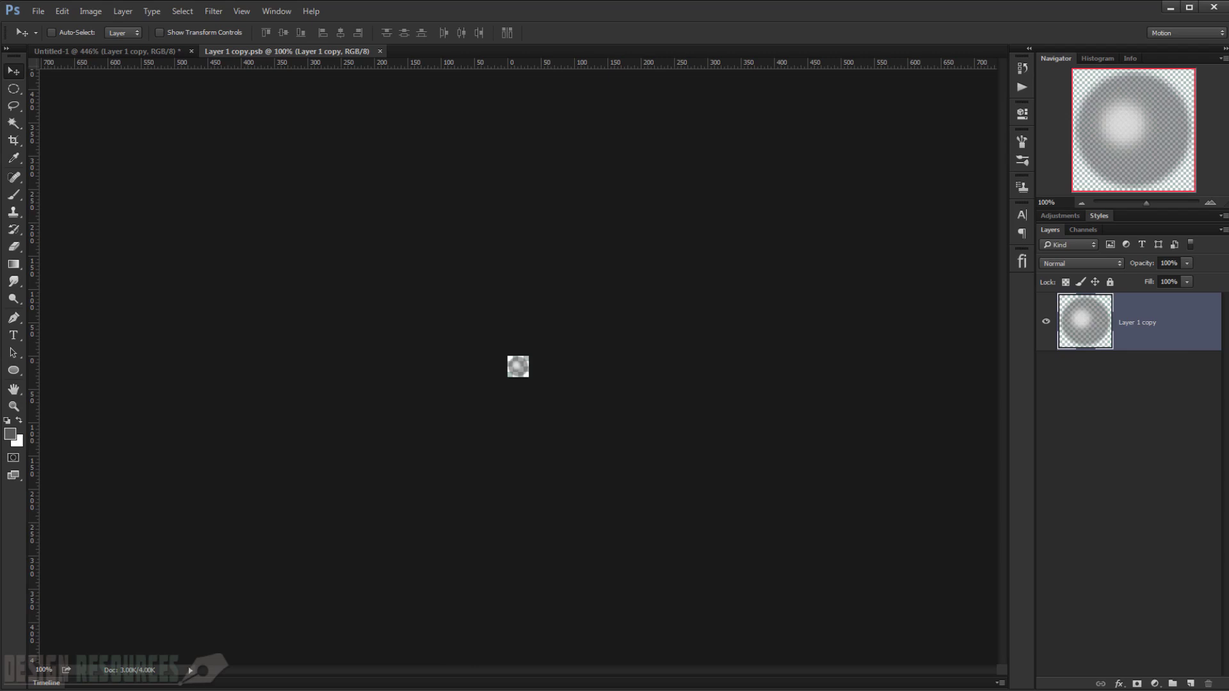
Define the dot in the Smart Object document as a pattern named "LEDS Screen".
key(ctrl+0)
scroll(591, 375, down, 2)
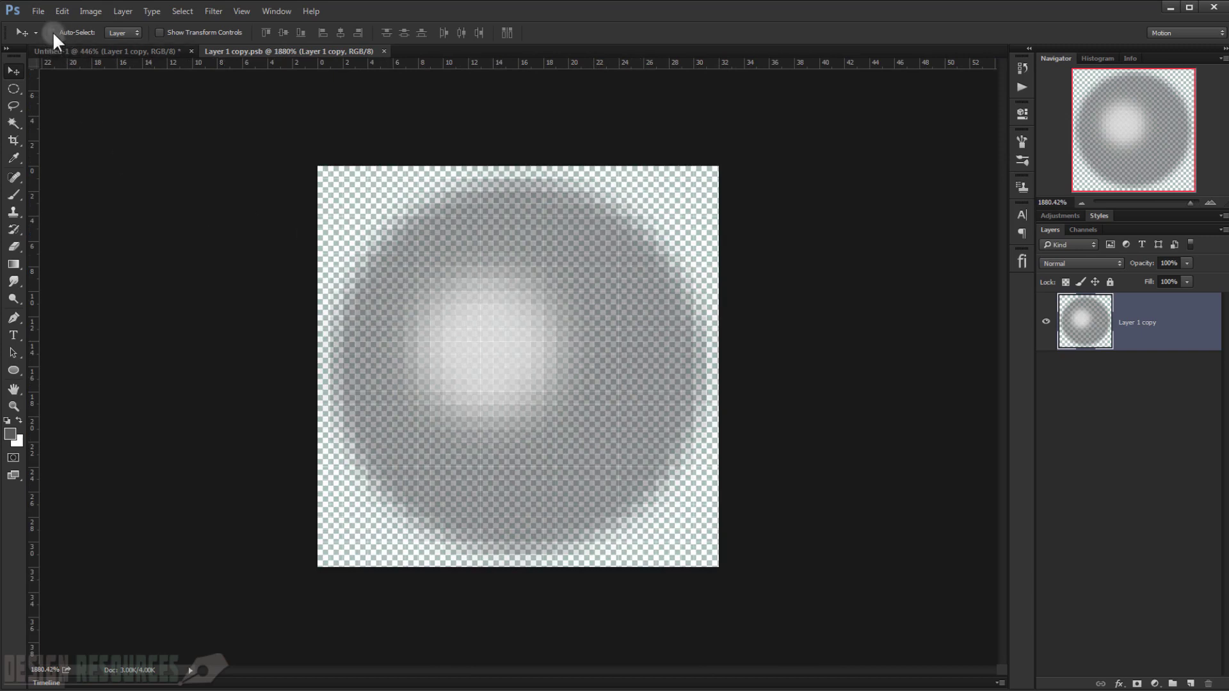
click(60, 12)
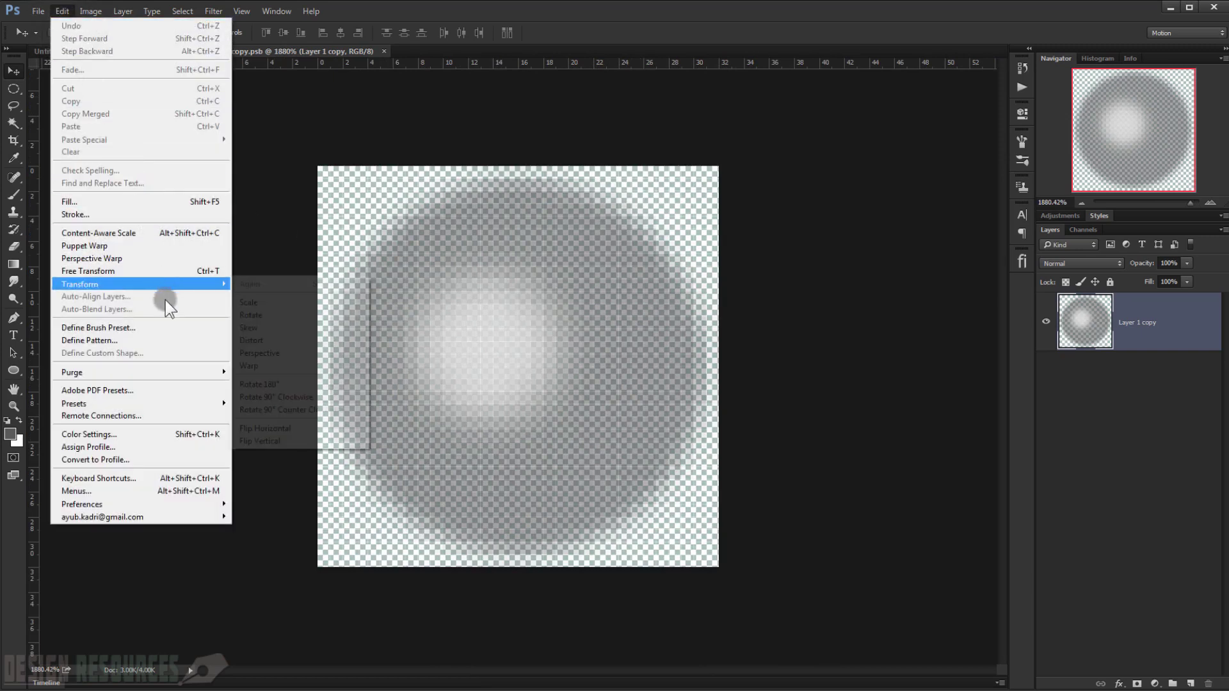
click(165, 341)
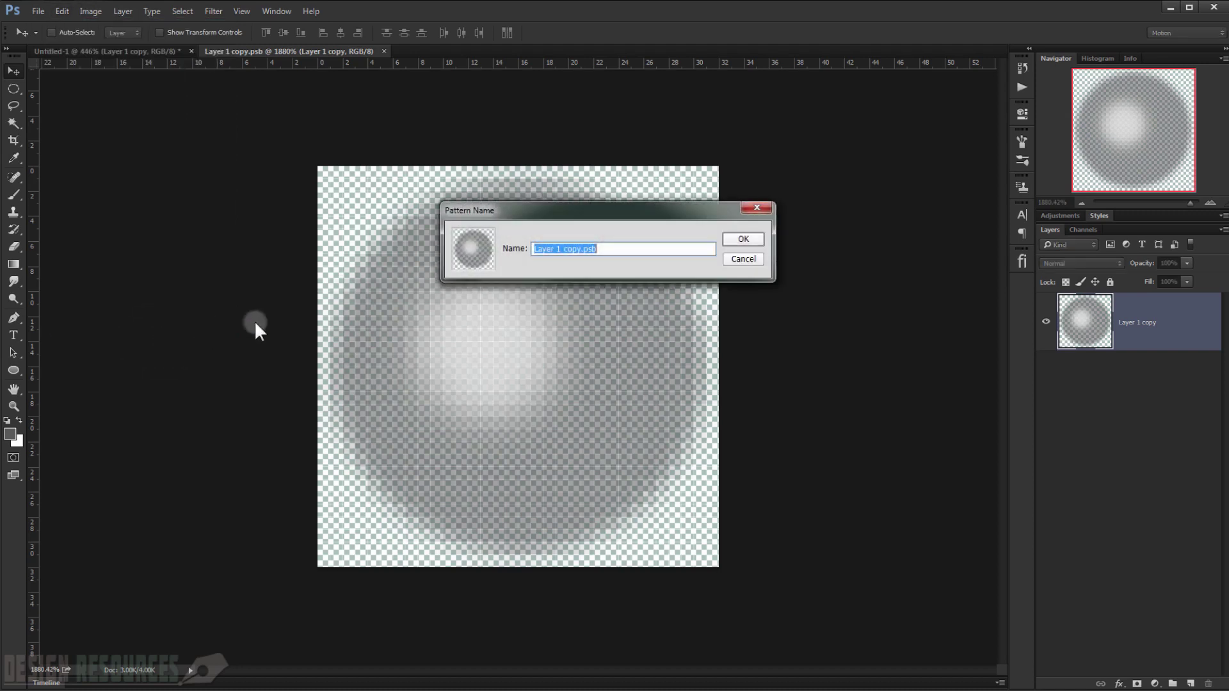
text(LEDS Screen)
click(739, 240)
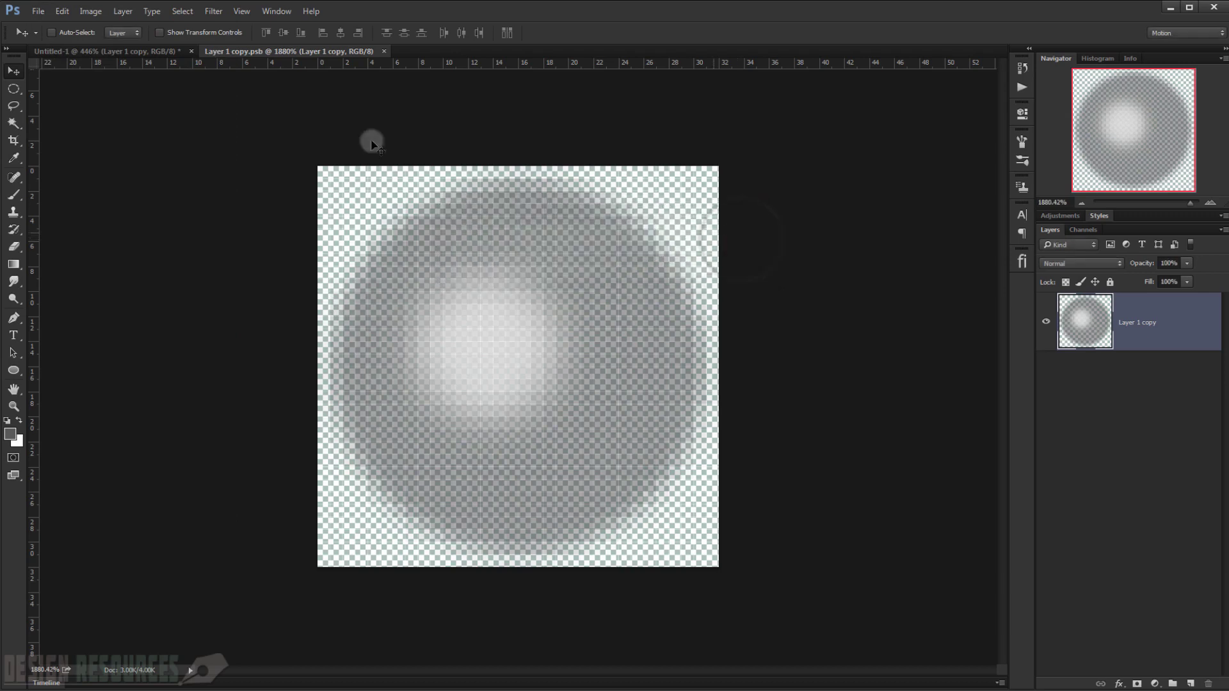
Close Untitled-1 without saving, together with the Smart Object document.
click(151, 50)
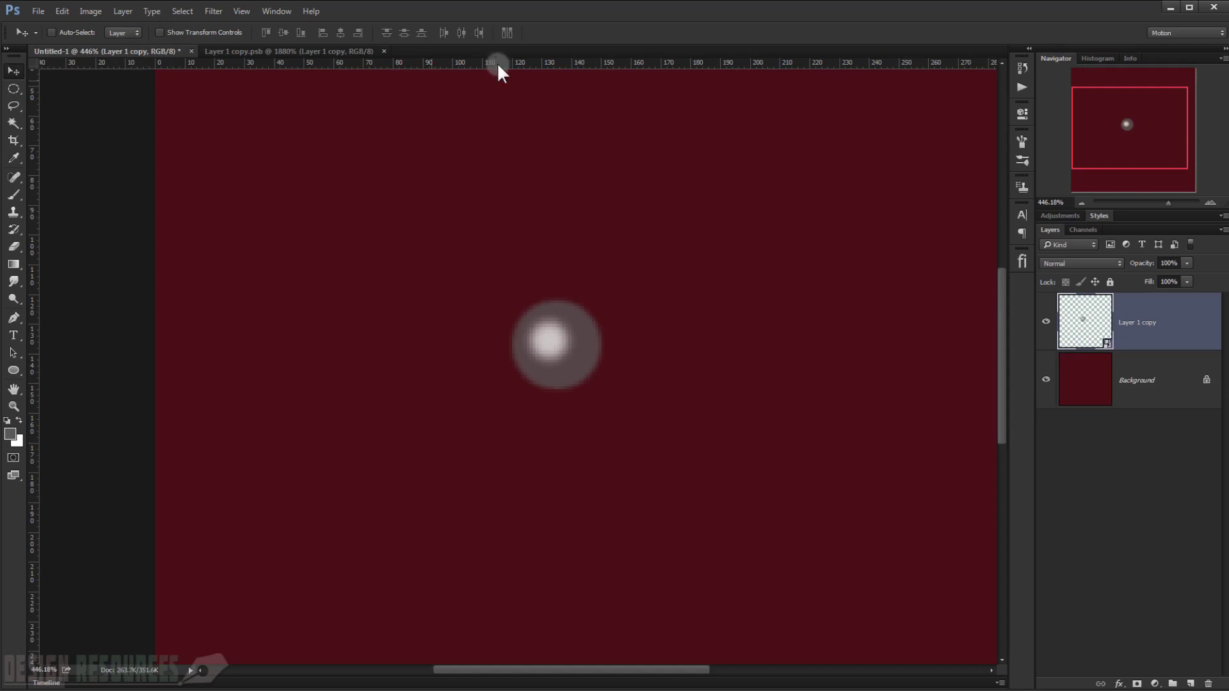
click(191, 52)
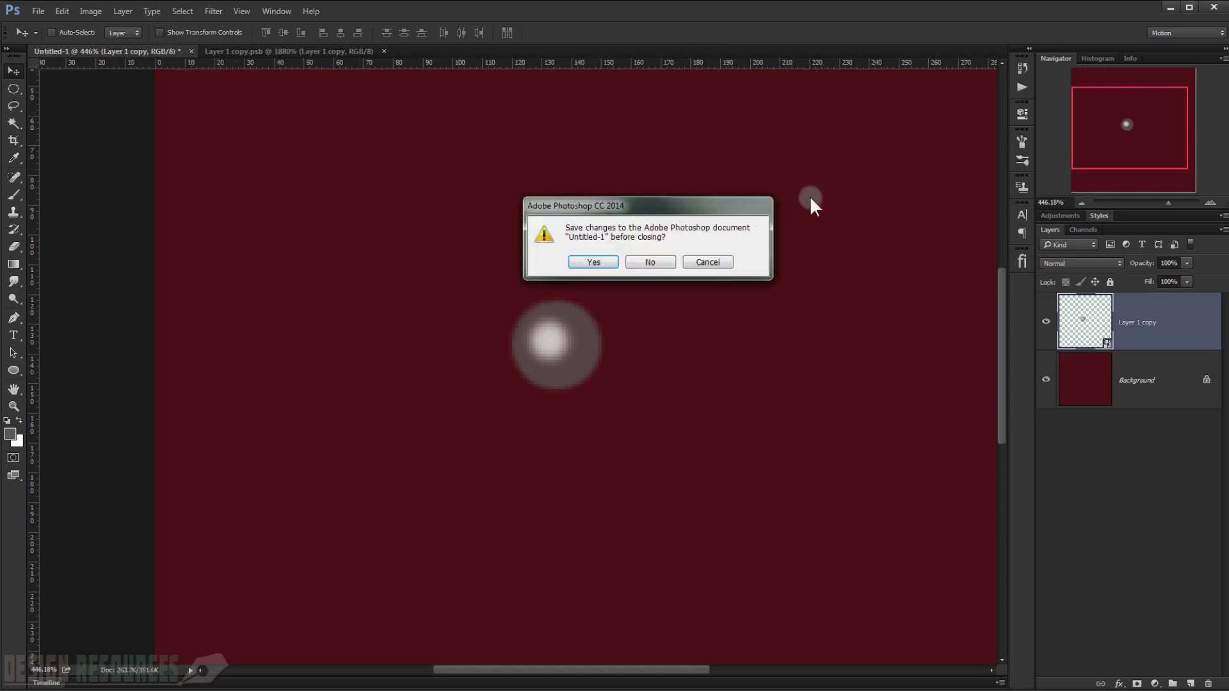
click(643, 263)
click(217, 51)
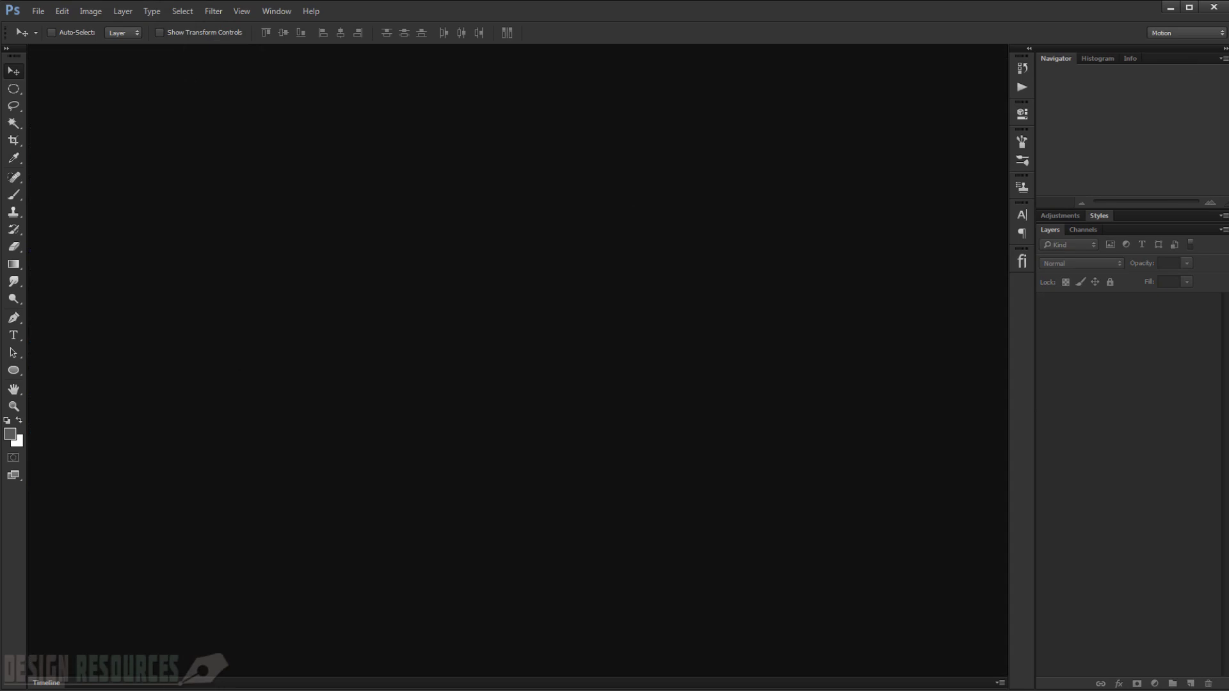
Open orange_boa_by_DyingBeautyStock.jpg in Photoshop from the Led dot screen Effect folder in Windows Explorer.
key(alt+Tab)
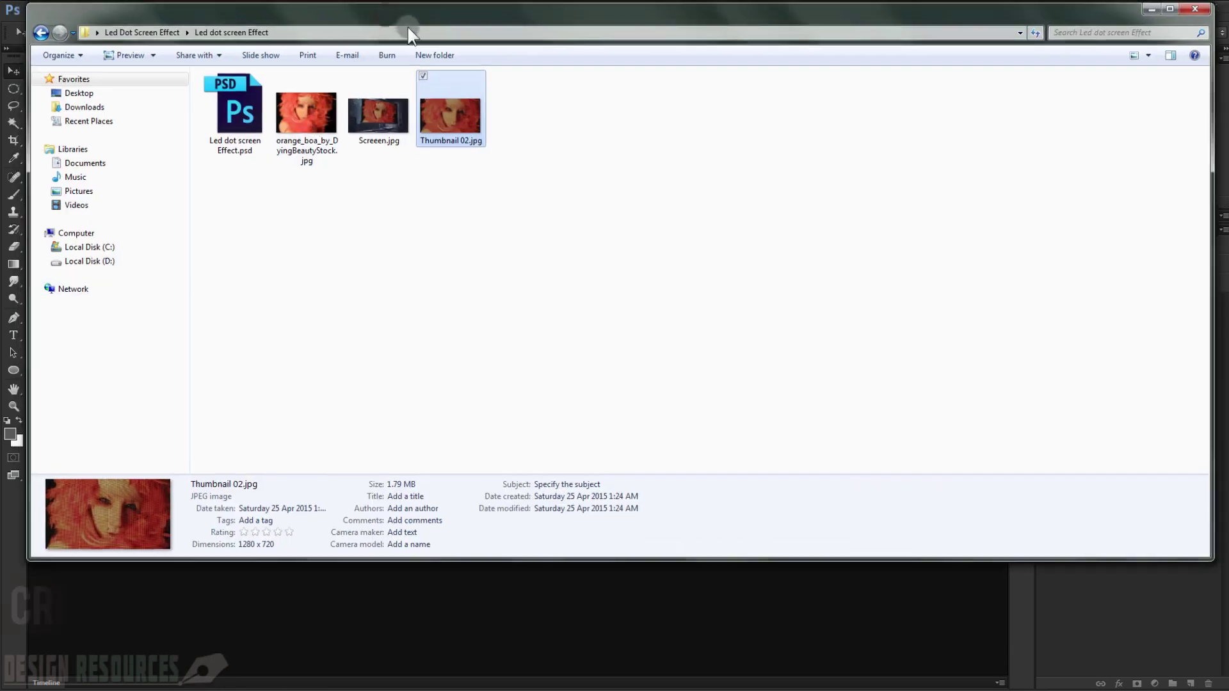
drag(408, 27, 502, 71)
click(516, 78)
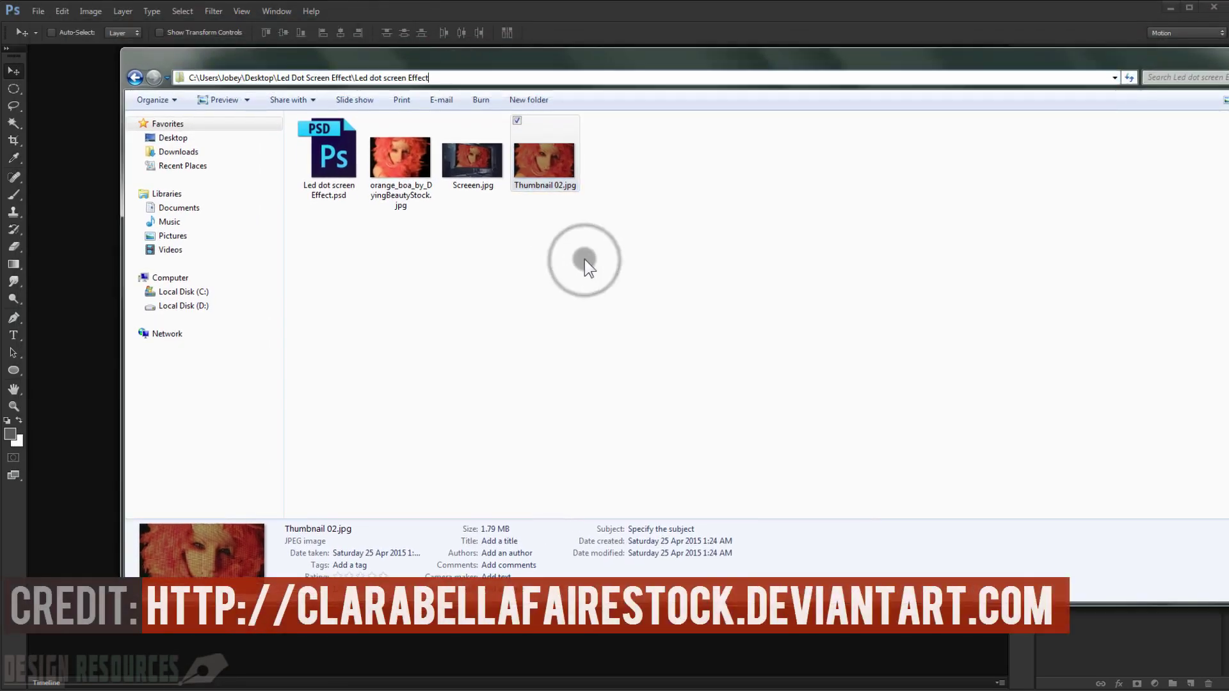
click(419, 200)
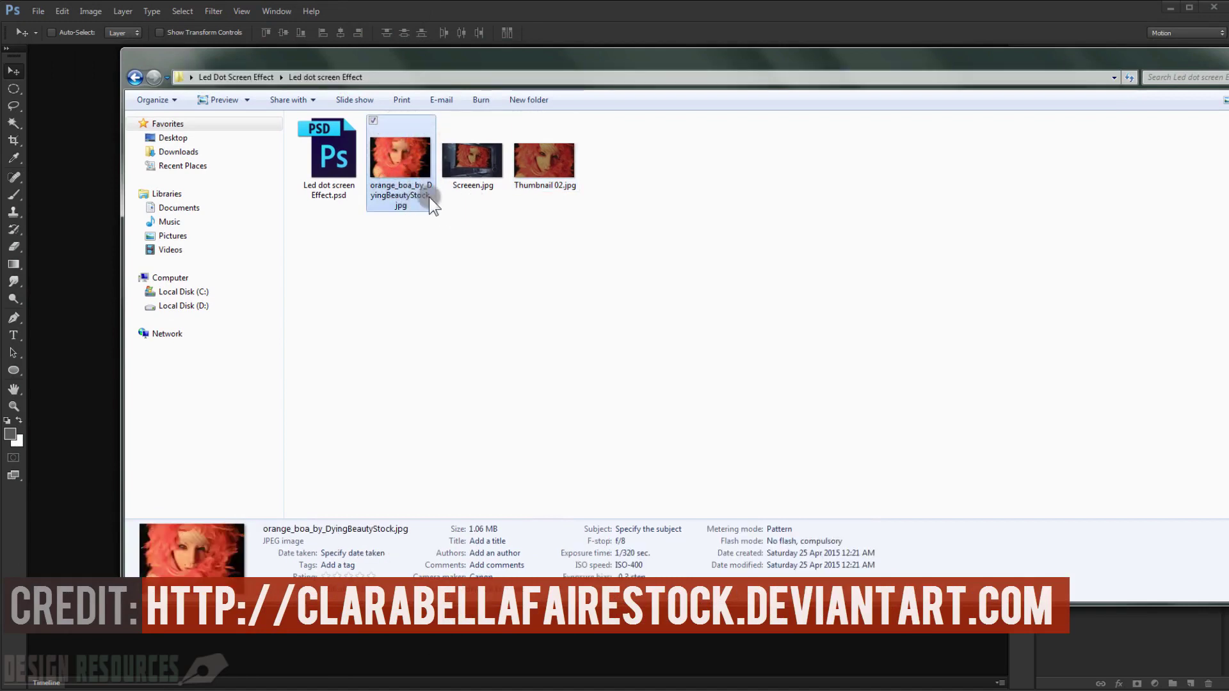
drag(412, 147, 95, 295)
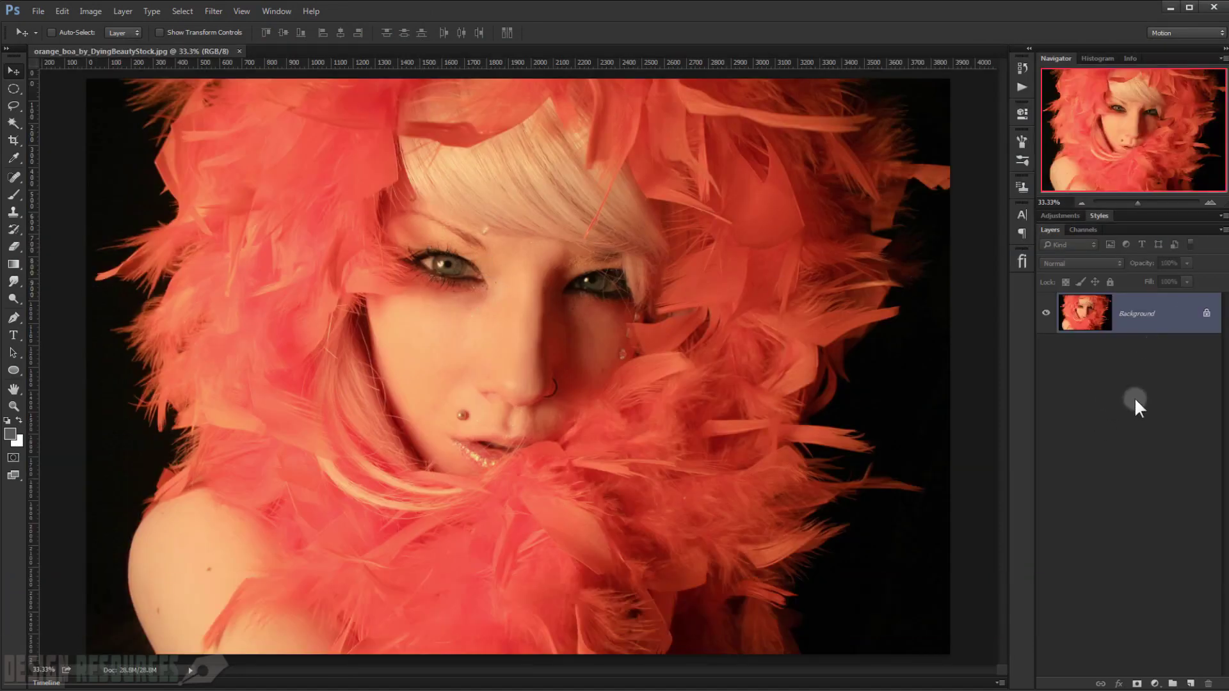
Add a hidden empty layer above the photo and convert the locked Background to a regular layer.
click(1190, 683)
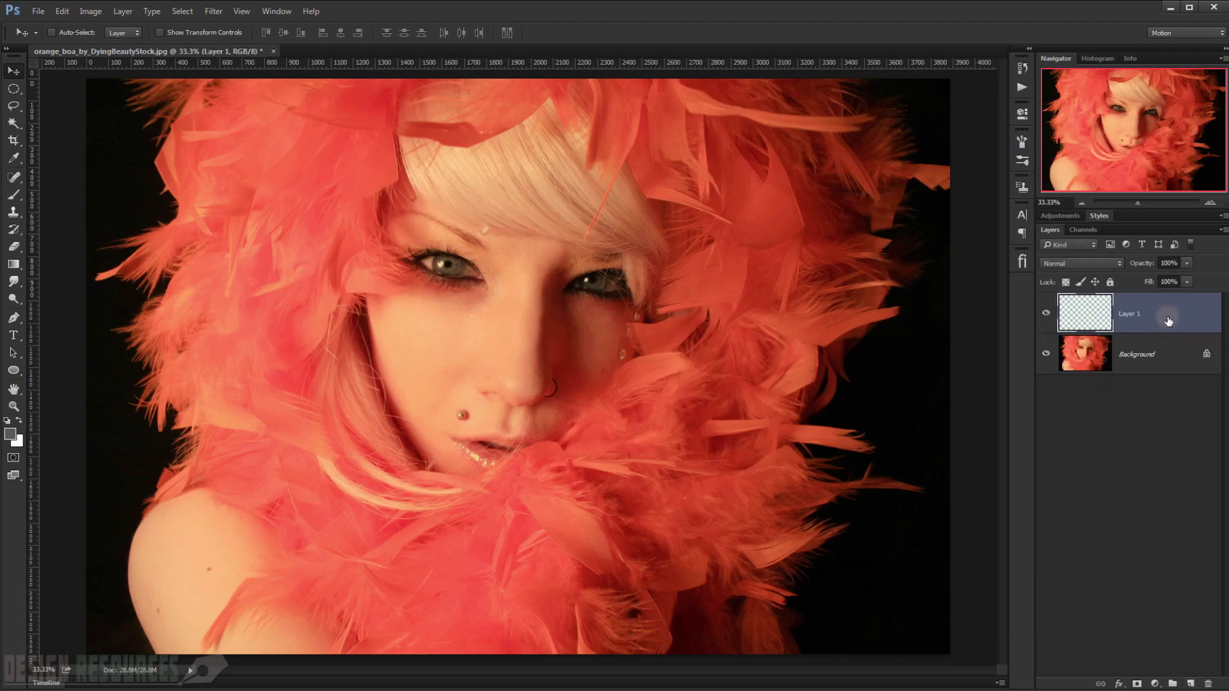
click(1046, 312)
click(1136, 353)
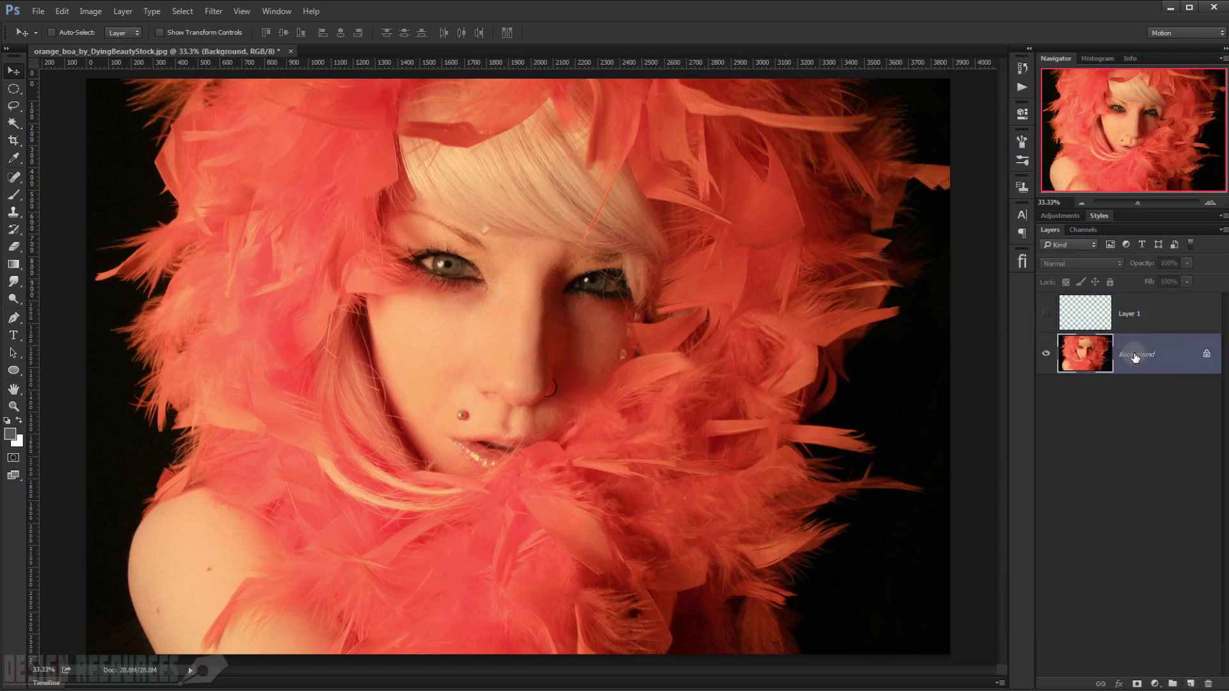
alt+double_click(1092, 353)
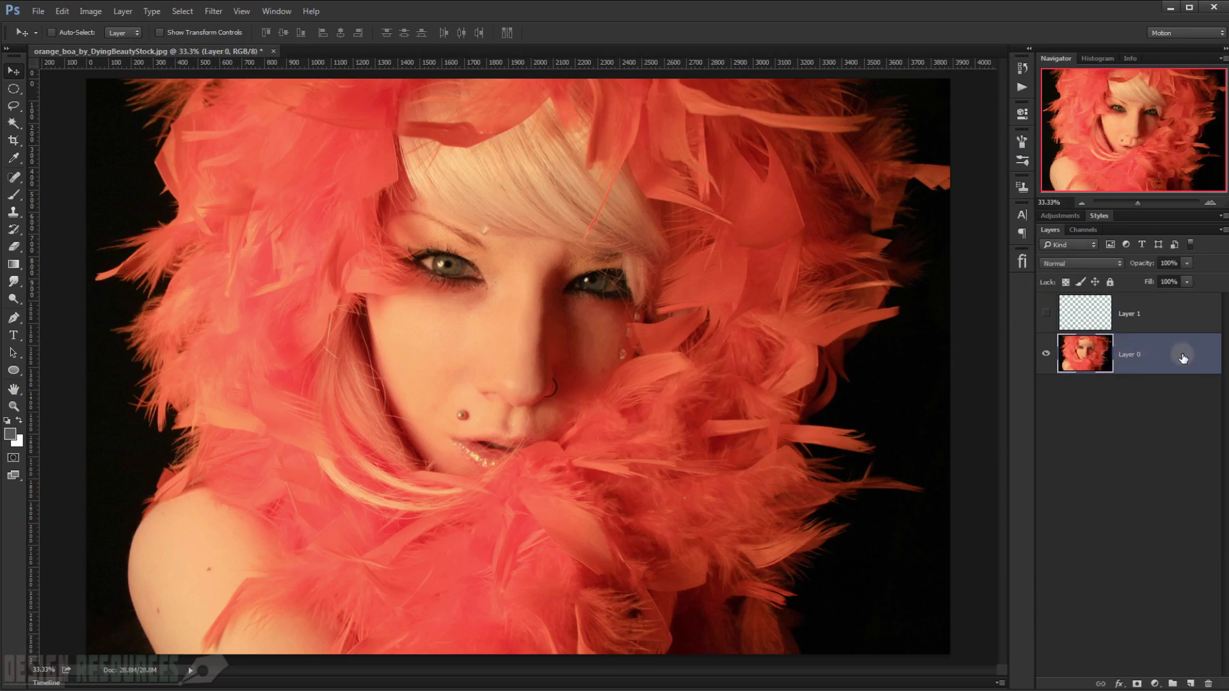
click(1109, 420)
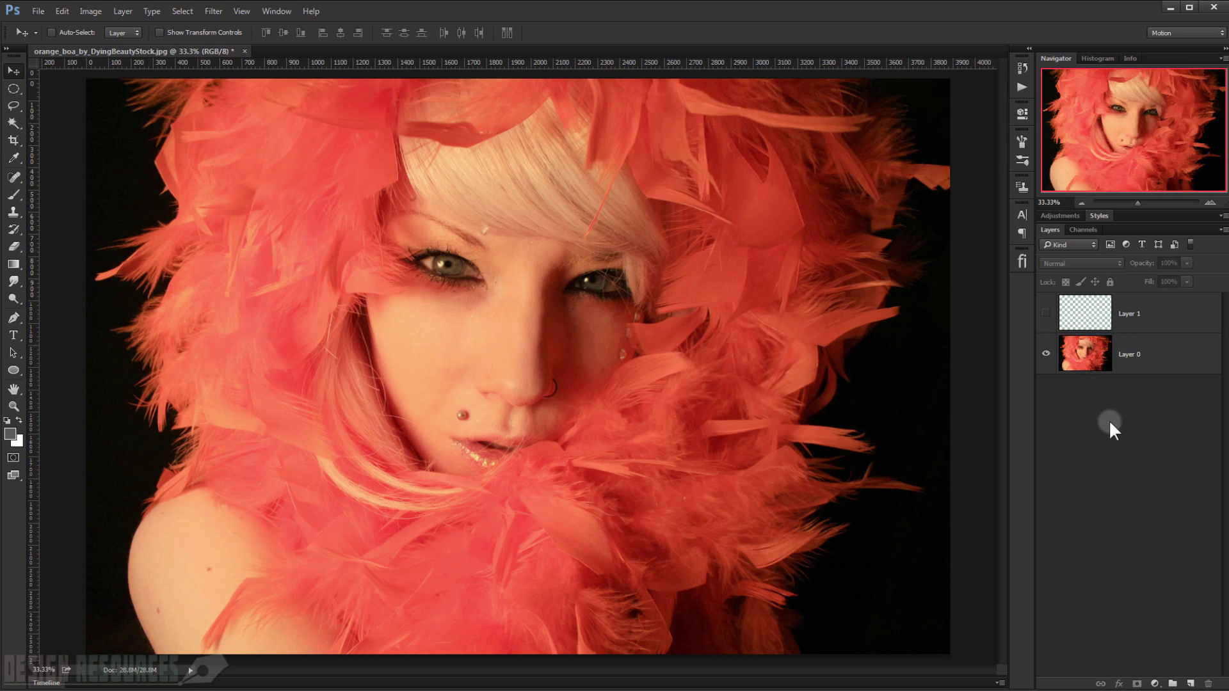
Increase the contrast of the photo on Layer 0 with an S-shaped RGB curve, placing the shadow point at input 76, output 48.
click(1125, 358)
key(m)
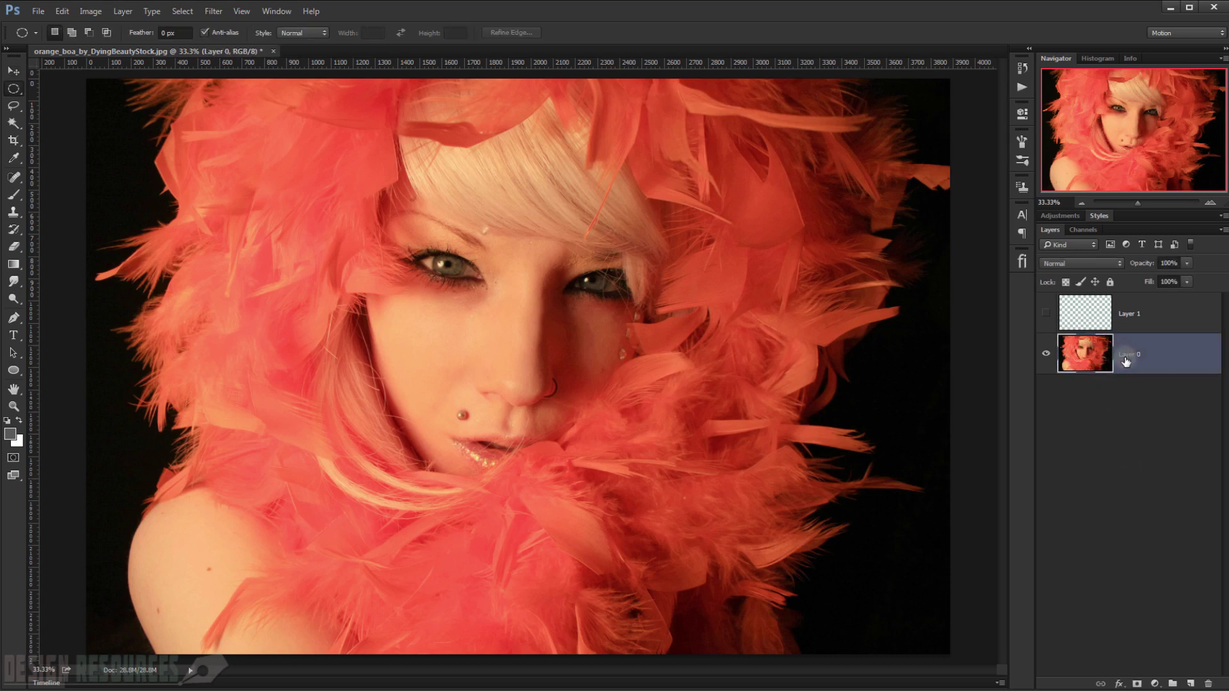
click(13, 69)
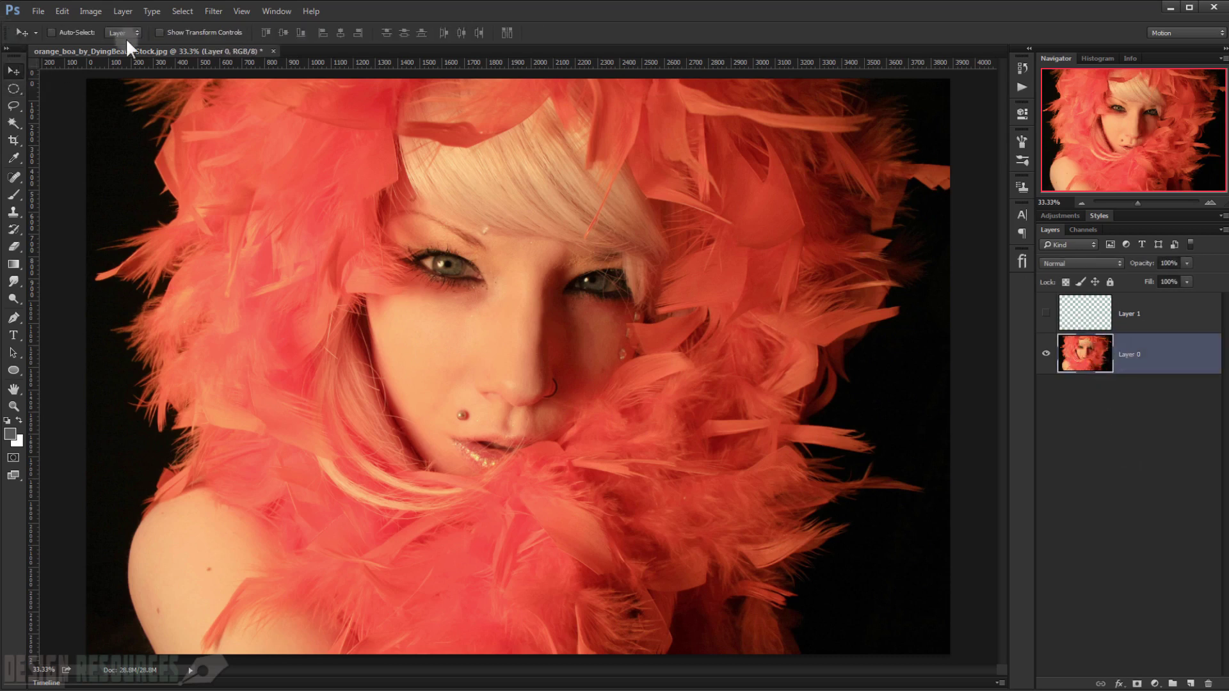
key(m)
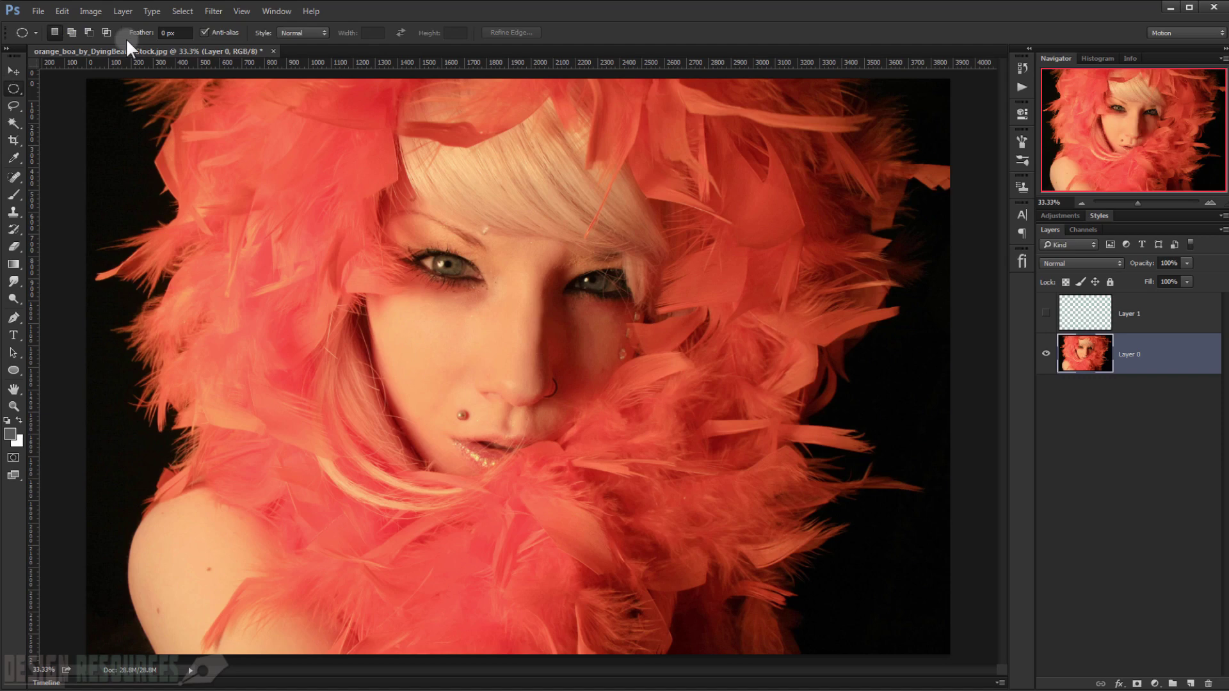
key(ctrl+l)
key(Escape)
click(95, 11)
mouse_move(112, 50)
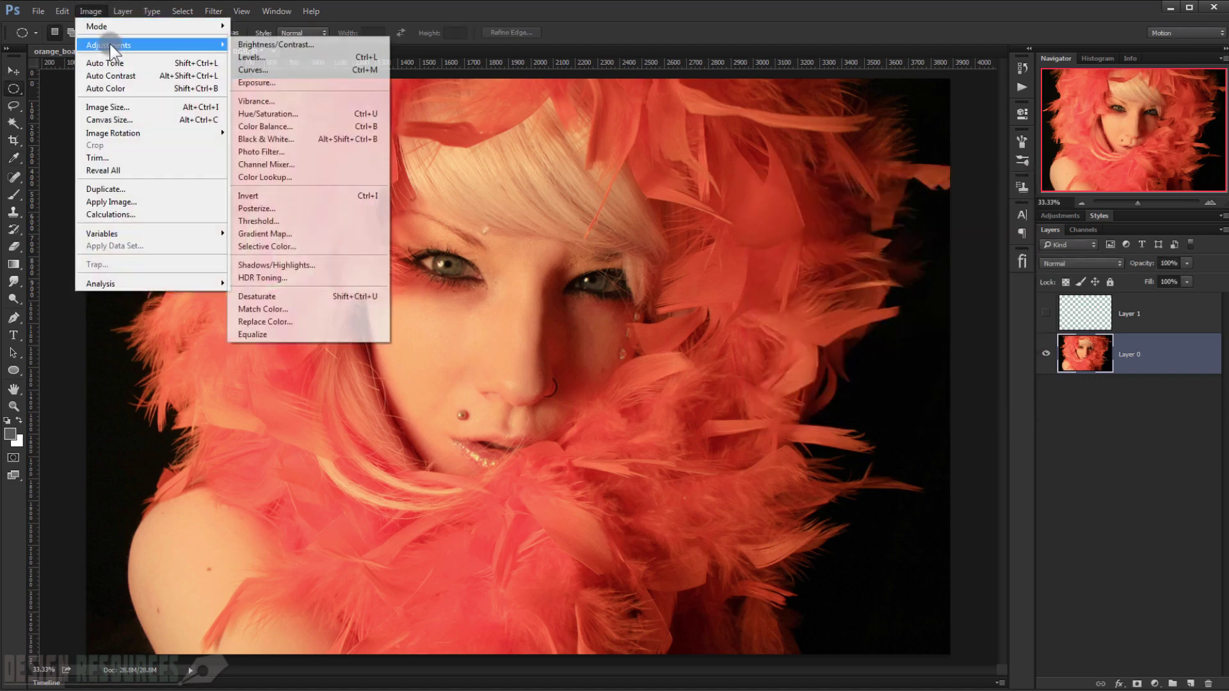
click(268, 70)
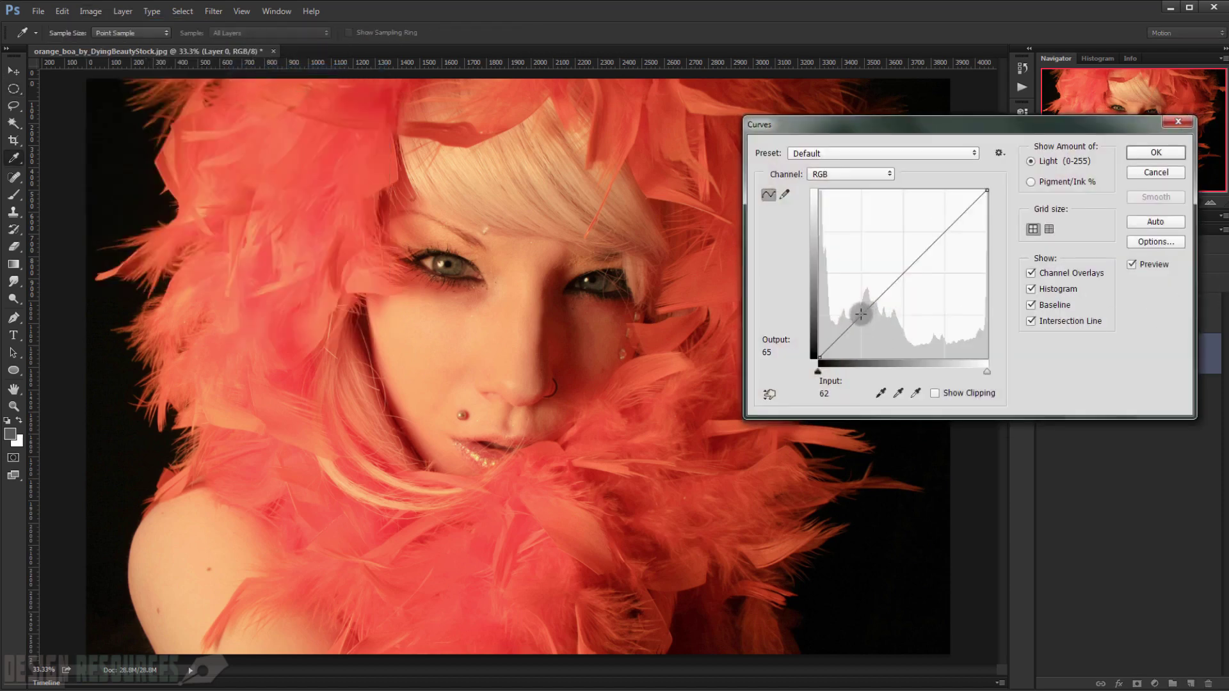
drag(861, 313, 870, 318)
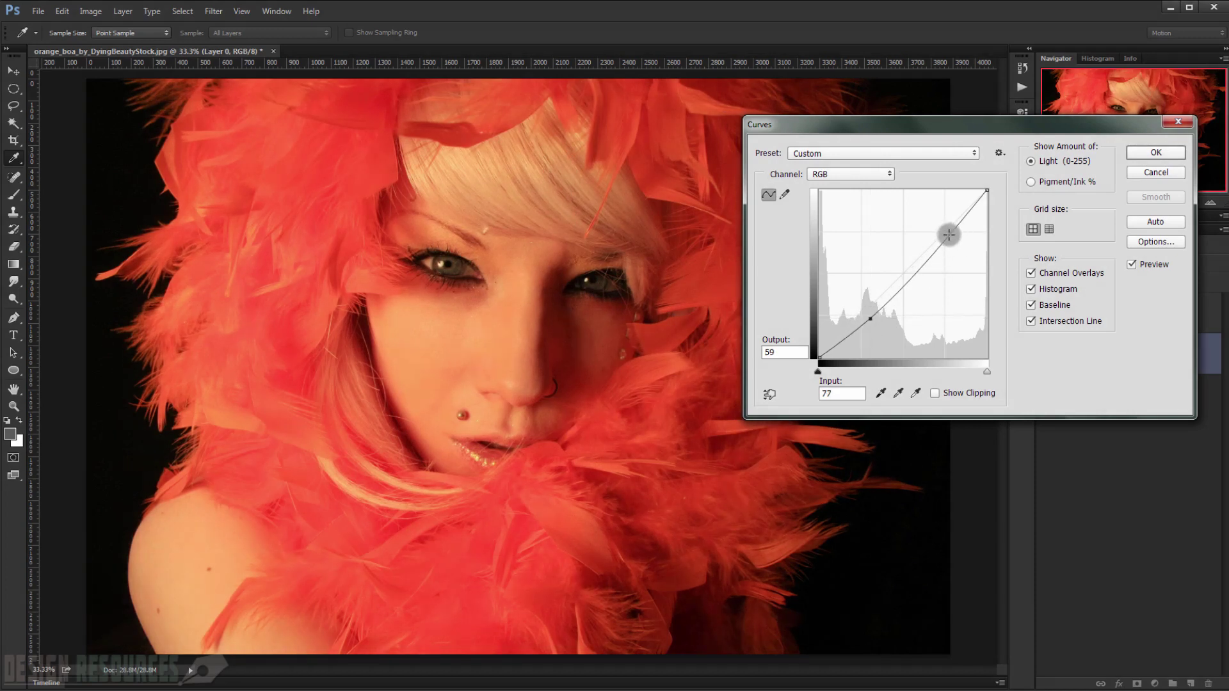
drag(941, 241, 930, 221)
drag(870, 318, 872, 327)
click(1147, 152)
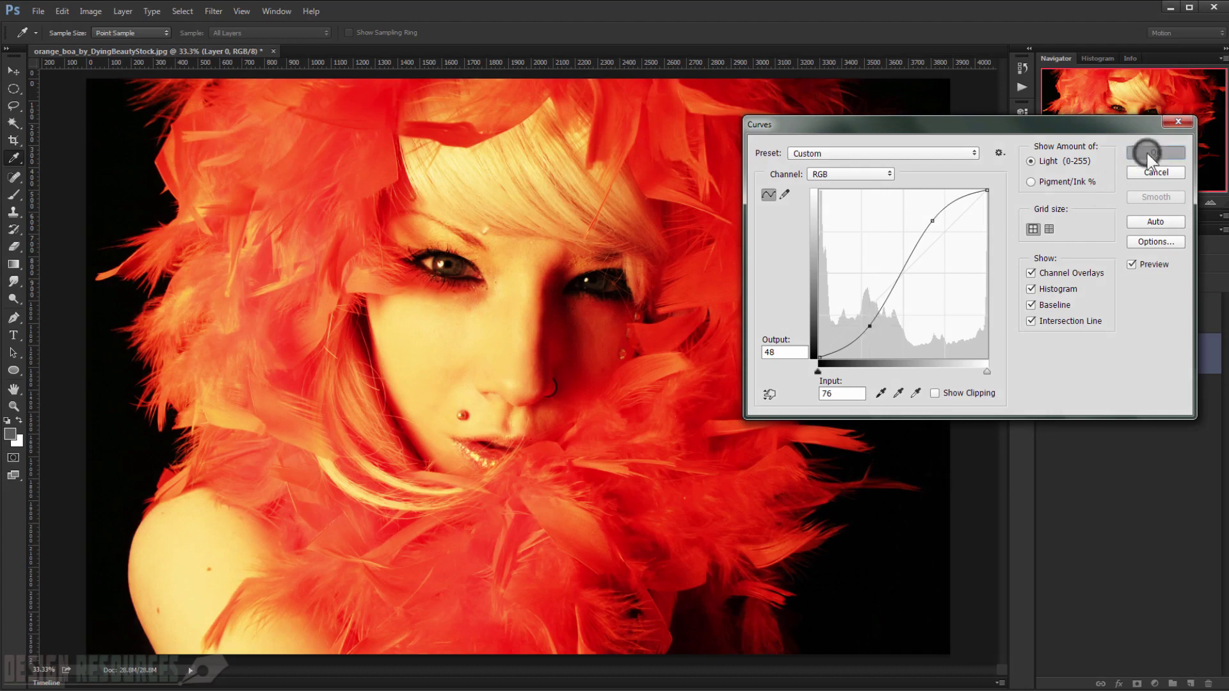
Make Layer 1 visible and fill it with the dark grey foreground colour.
scroll(661, 315, down, 2)
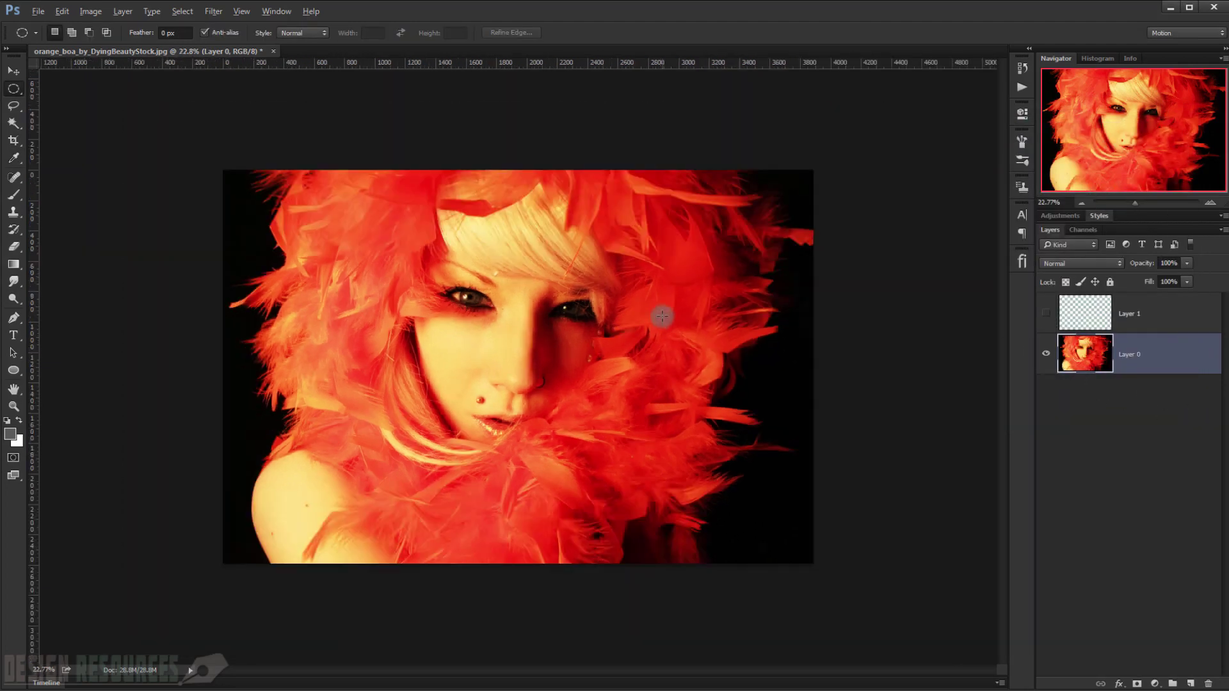
key(alt)
scroll(674, 306, up, 2)
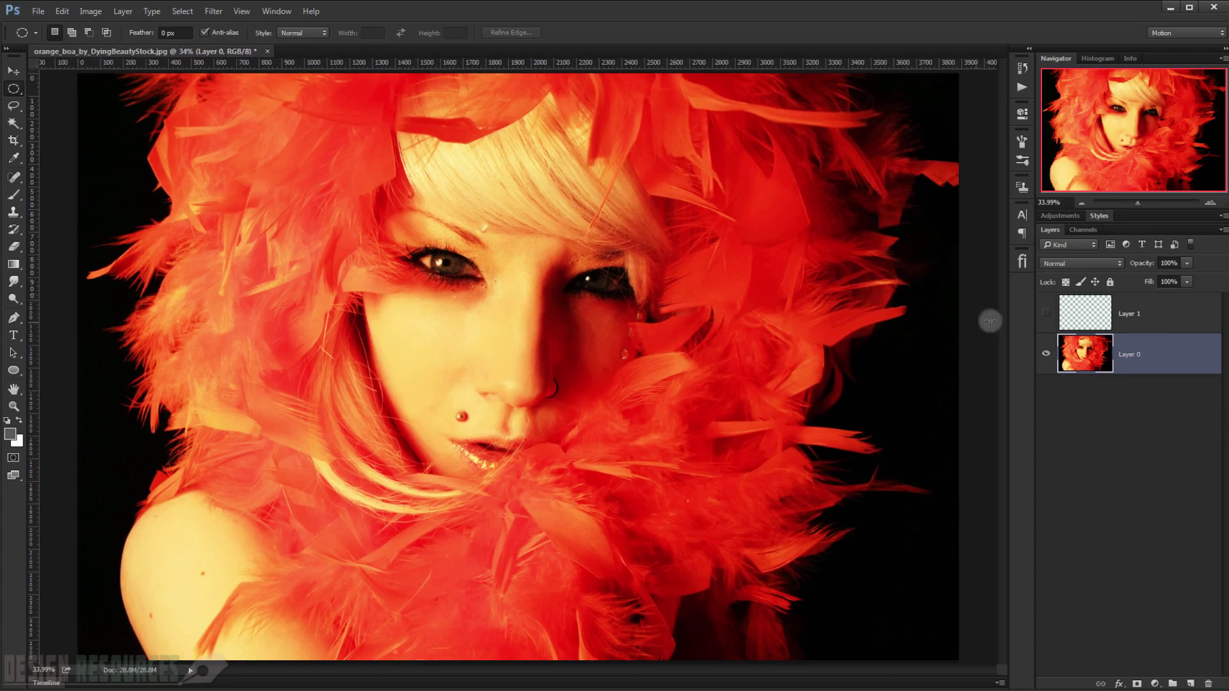
click(1112, 322)
click(1046, 318)
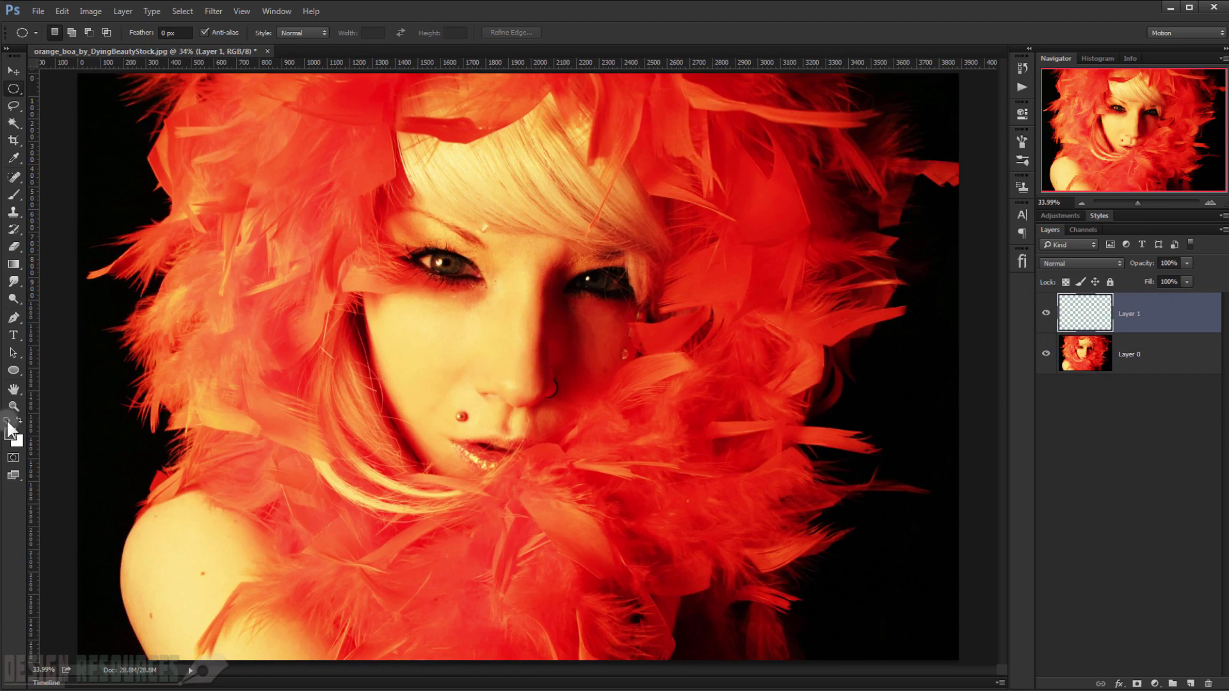
key(alt+BackSpace)
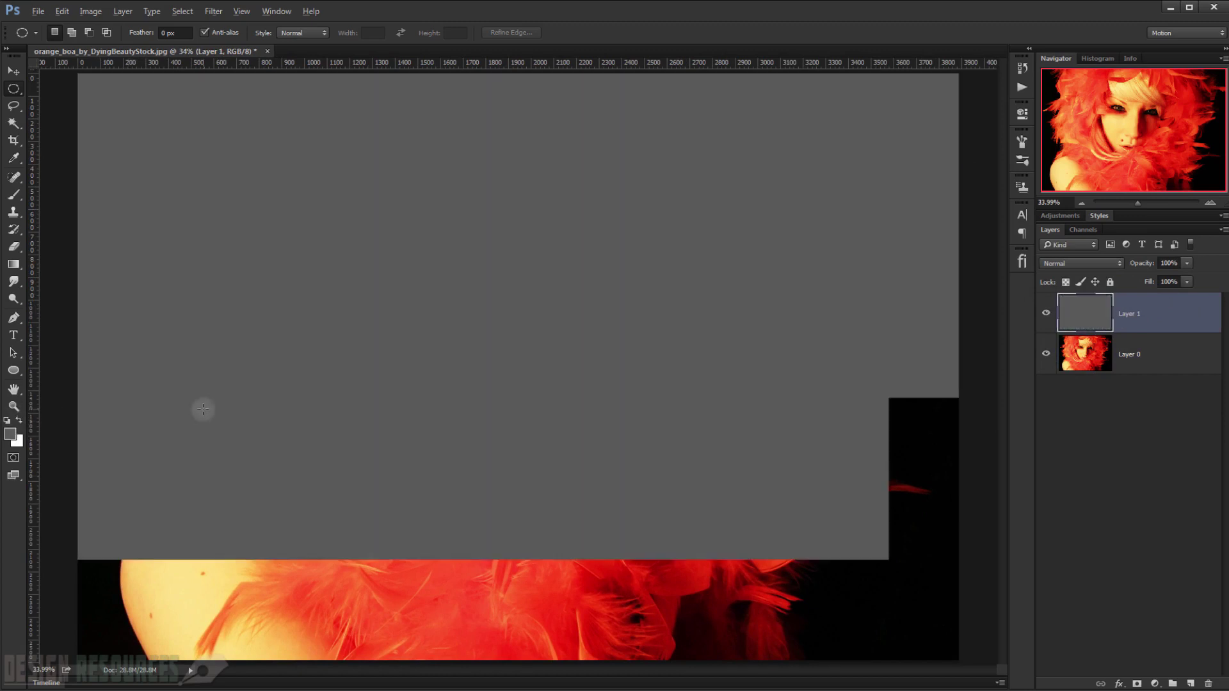
Lower the Fill of Layer 1 to 0%.
click(1186, 281)
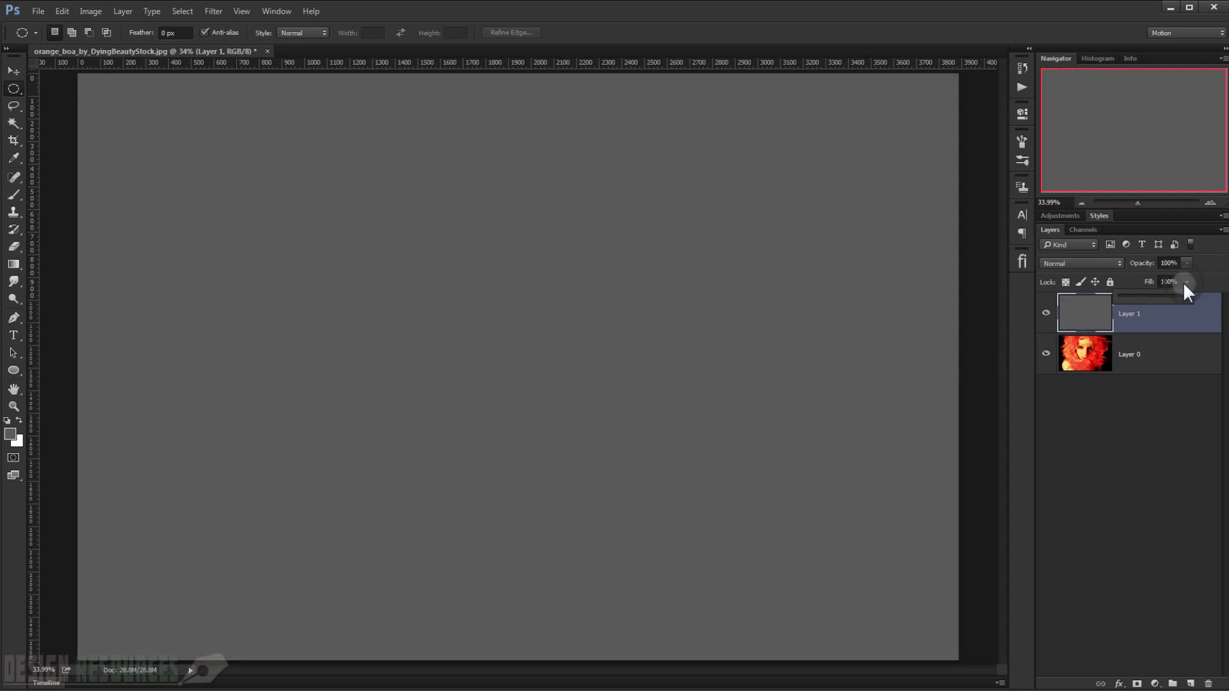
drag(1146, 298, 1108, 298)
click(1188, 325)
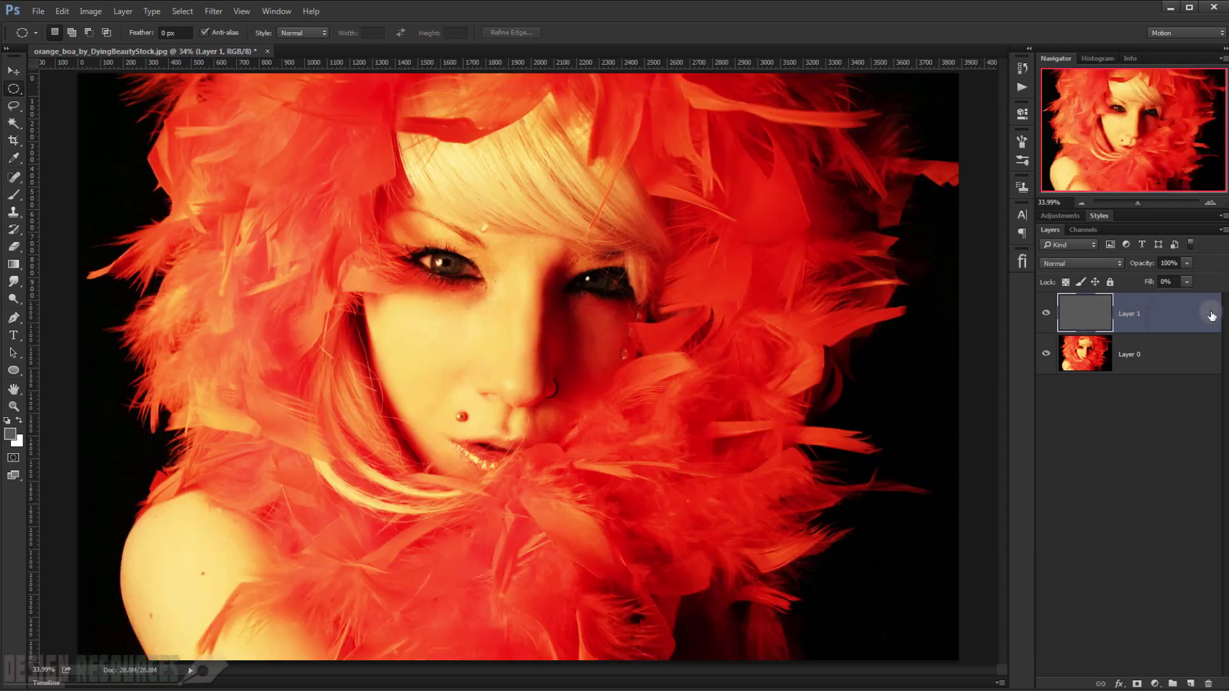
Add a Pattern Overlay effect to Layer 1 using the custom "LEDS Screen" dot pattern.
double_click(1209, 314)
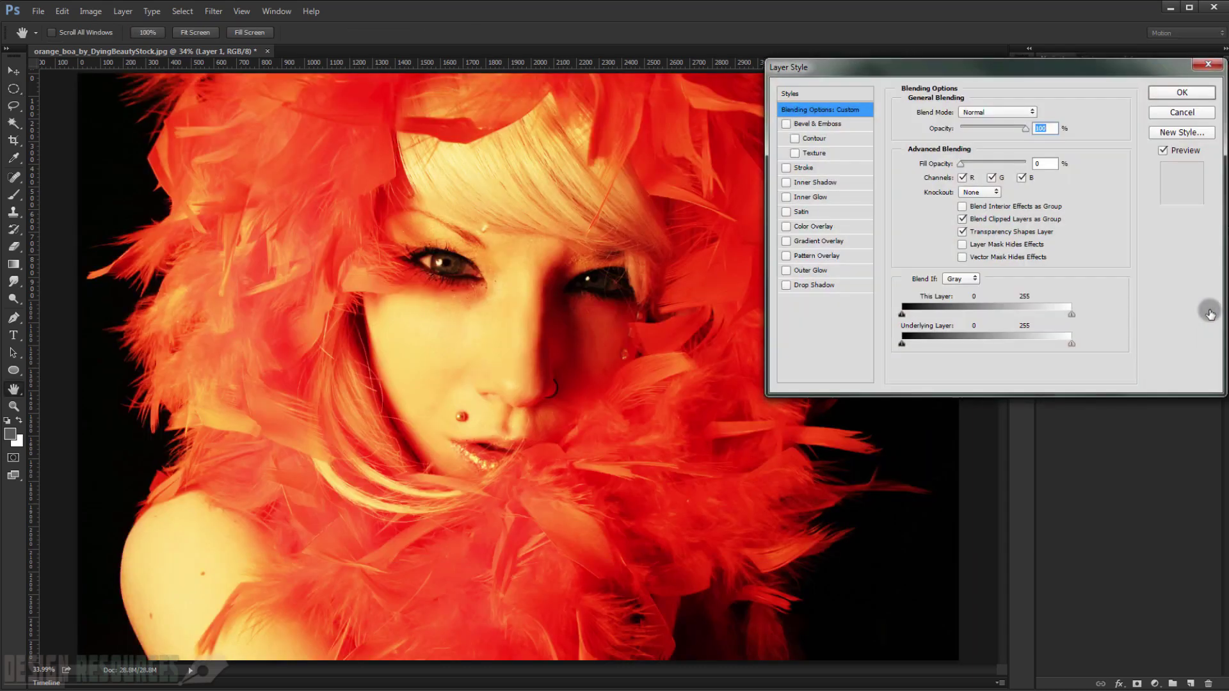
click(825, 256)
click(991, 159)
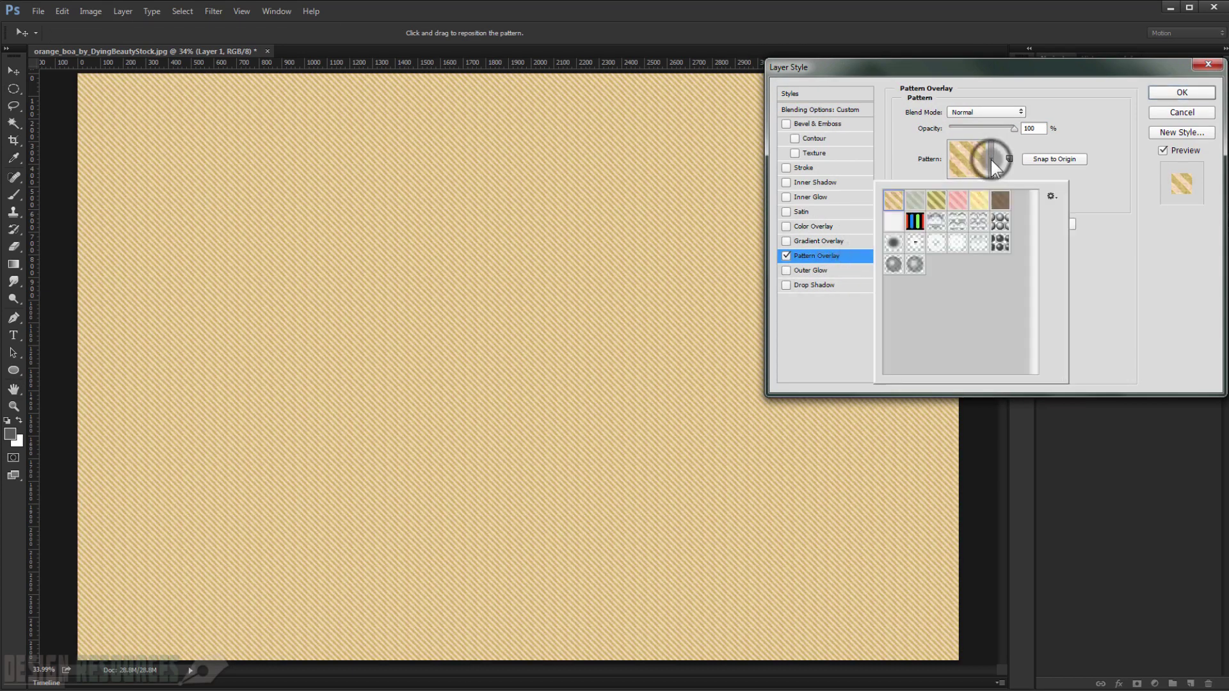
click(917, 267)
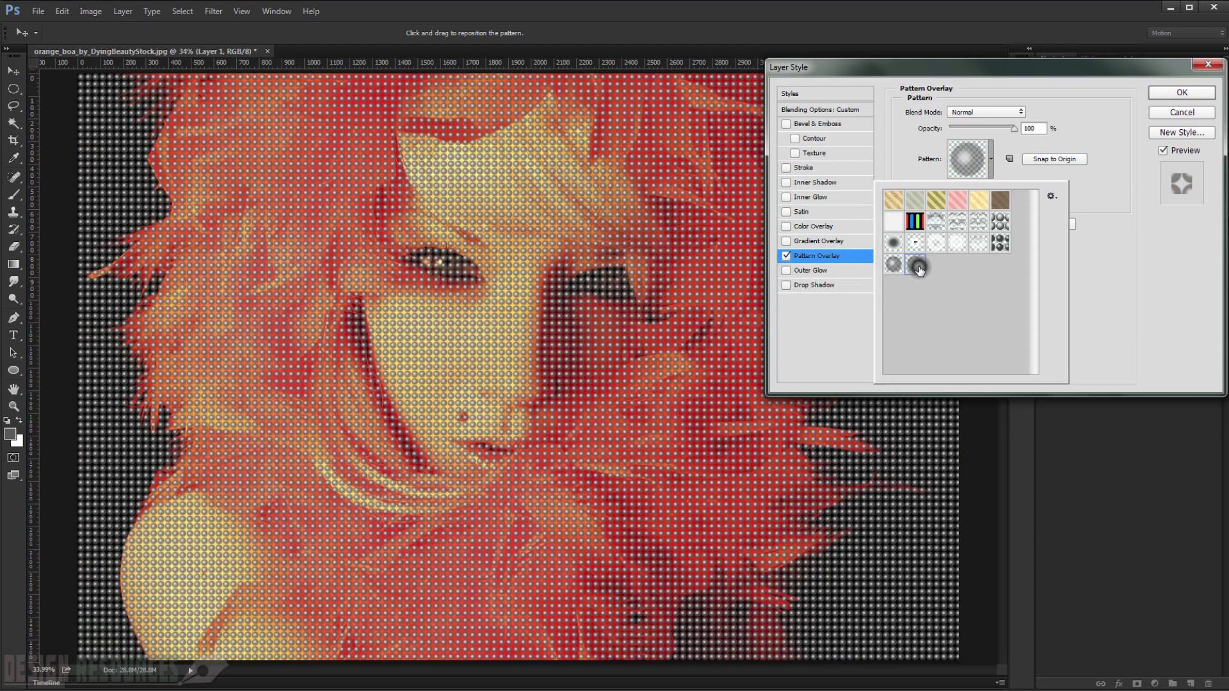
click(1150, 259)
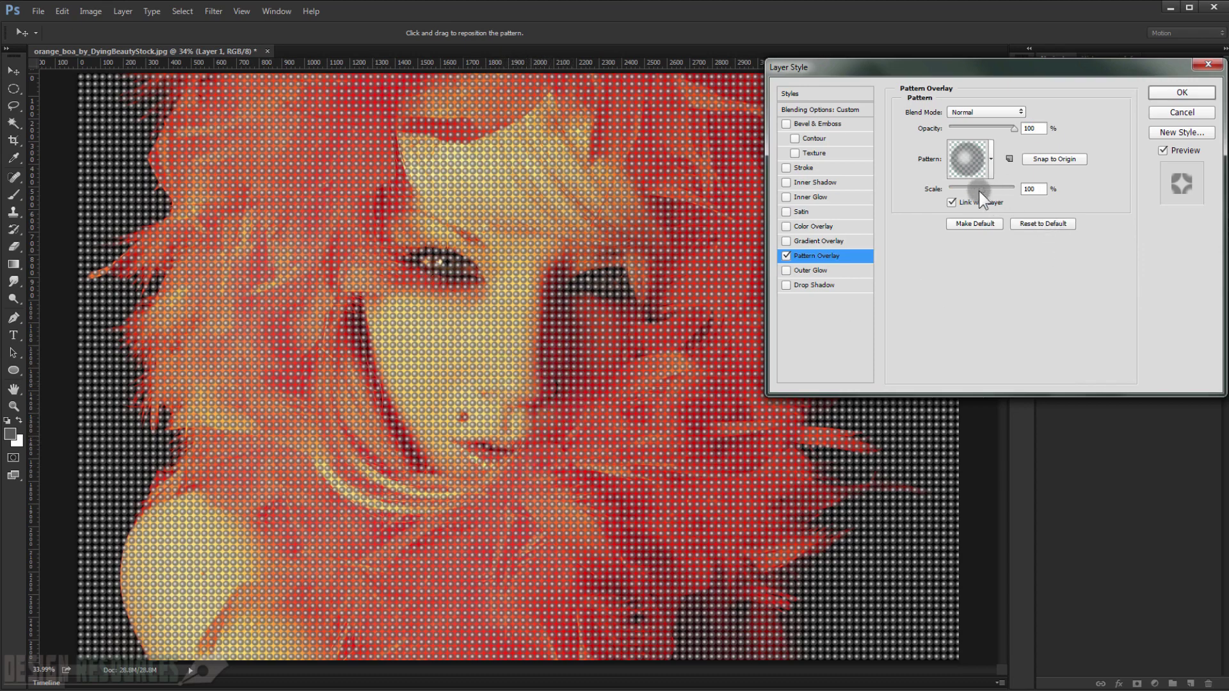
Set the Pattern Overlay scale to 50% and apply the layer style.
drag(982, 191, 968, 190)
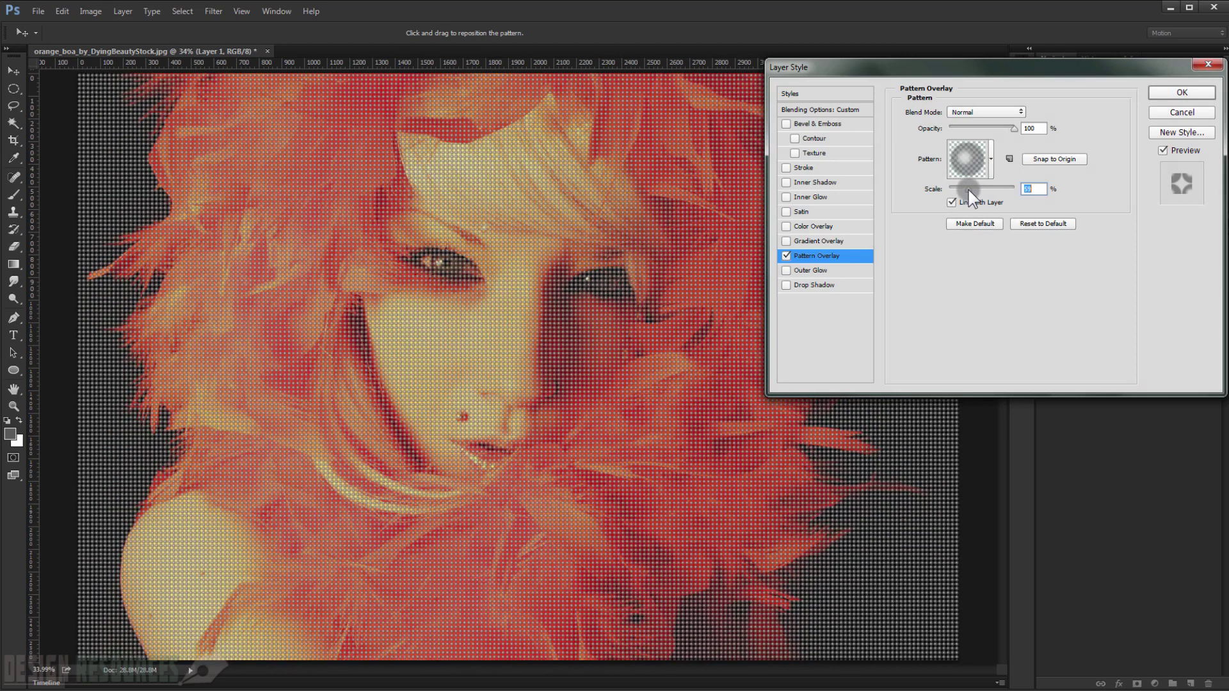
drag(969, 189, 967, 190)
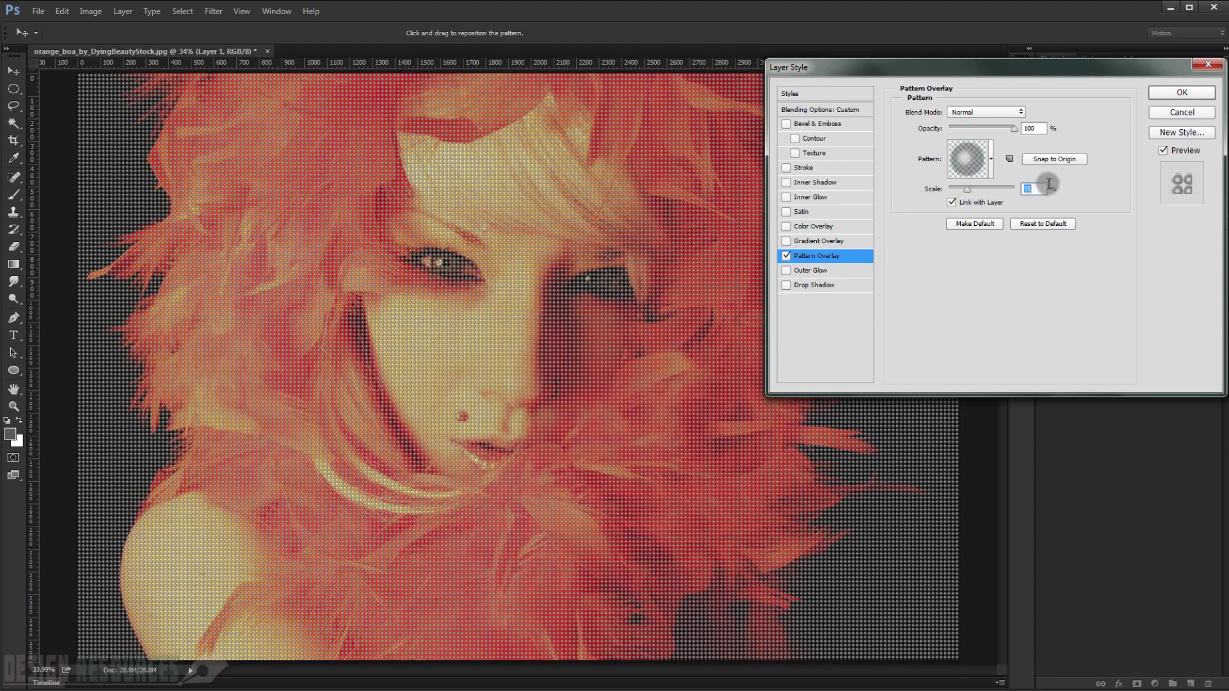
text(50)
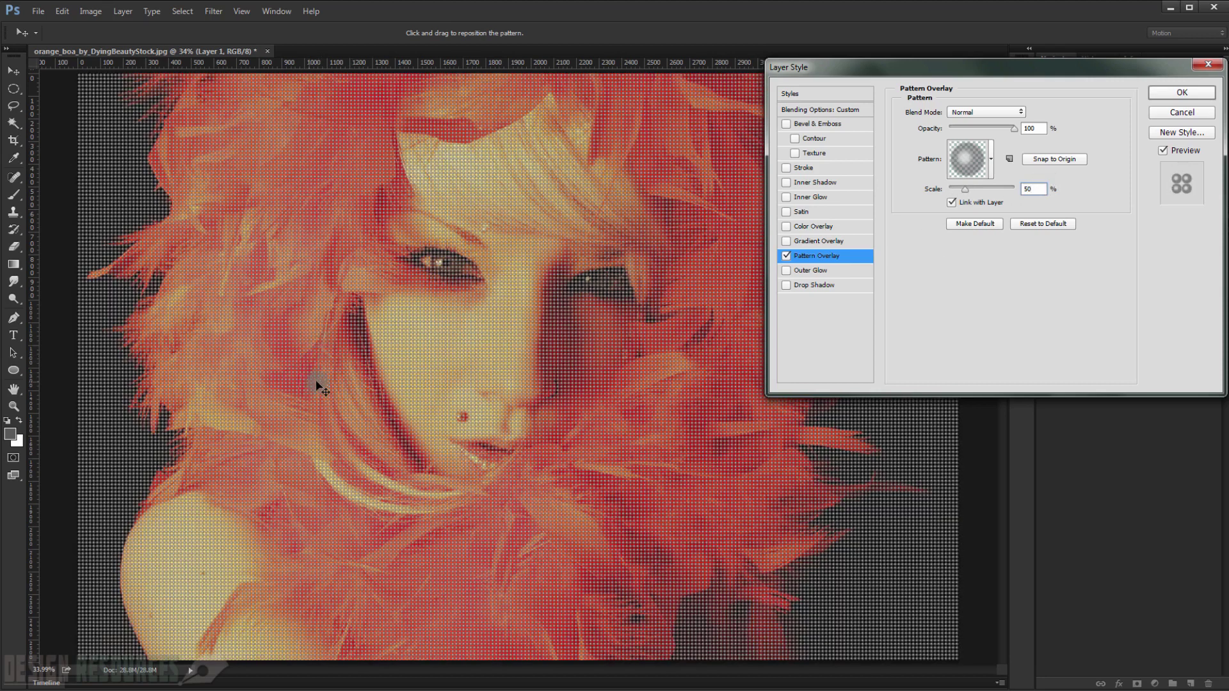
click(1203, 96)
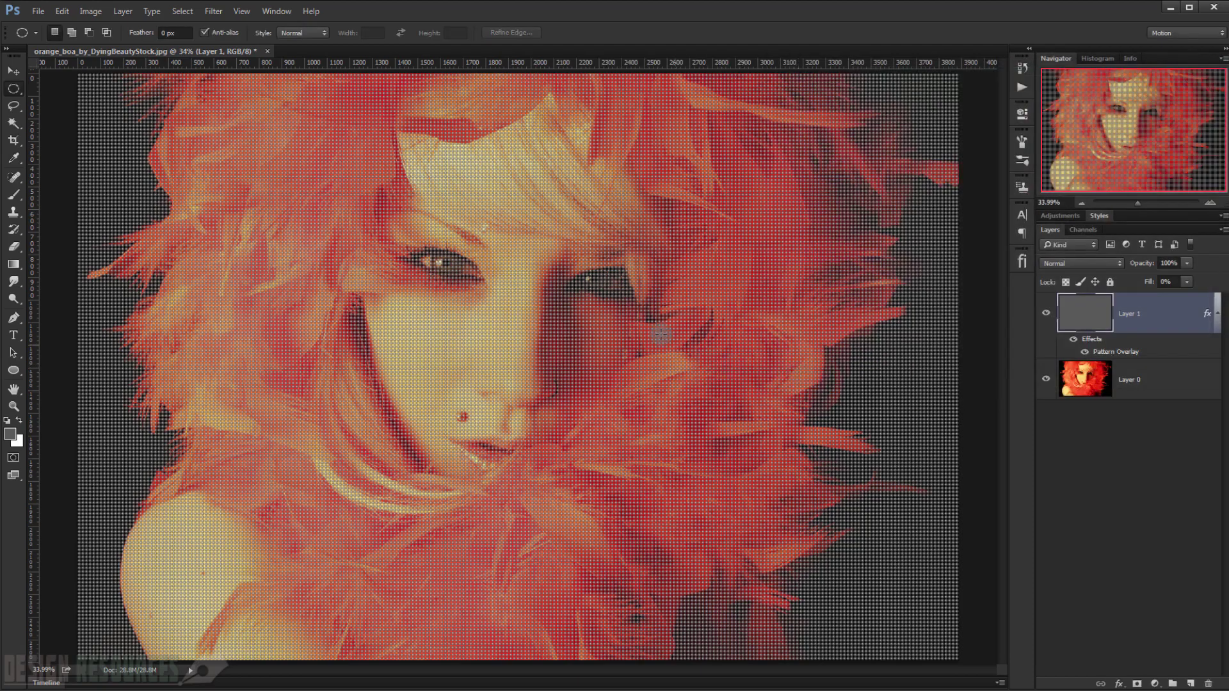
Convert Layer 1 with its dot pattern effect to a Smart Object.
scroll(508, 333, up, 6)
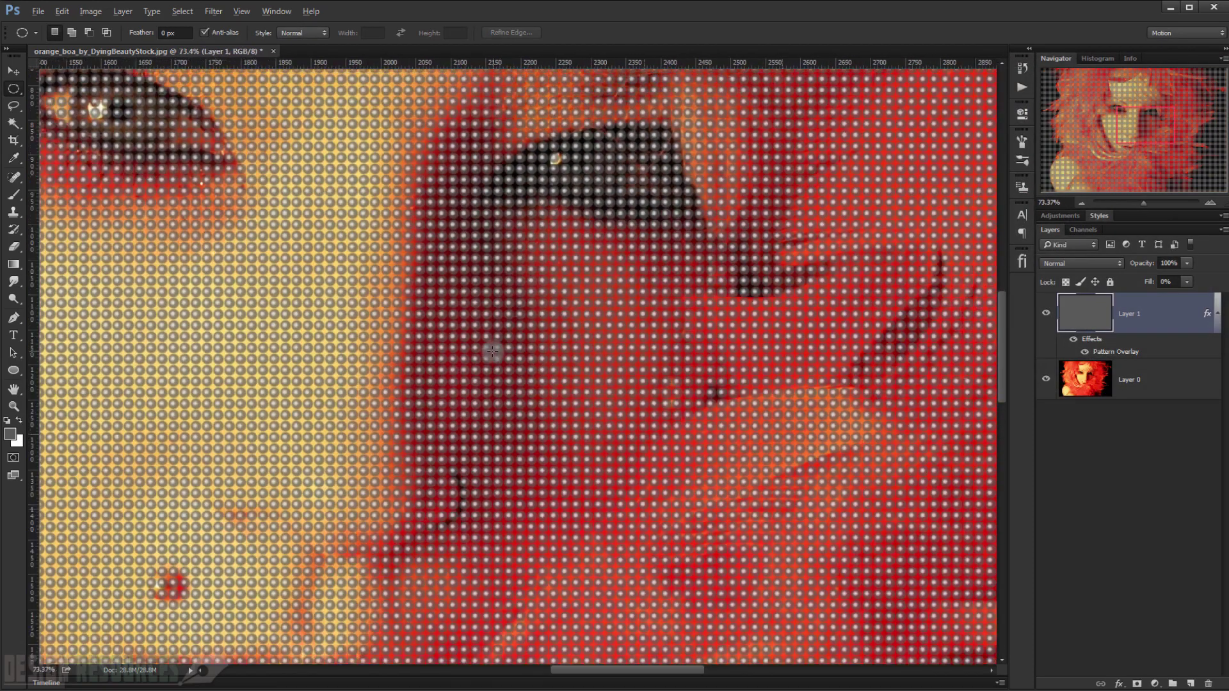
scroll(384, 352, up, 7)
scroll(381, 355, down, 10)
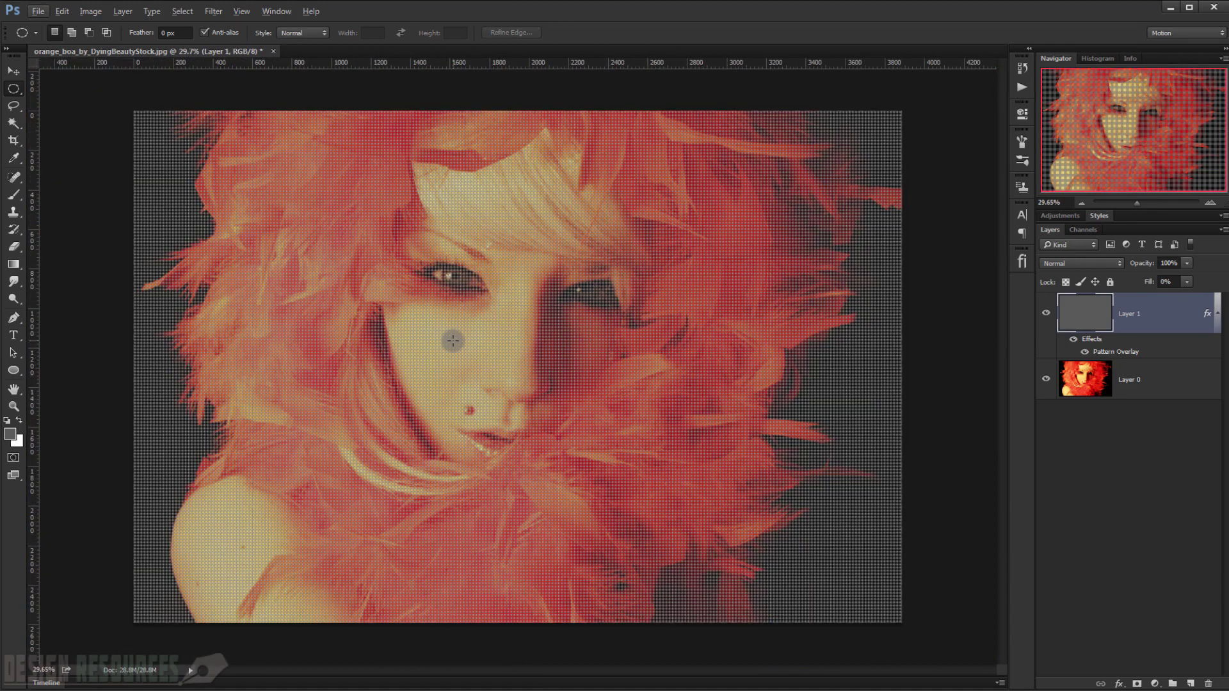
scroll(451, 338, up, 1)
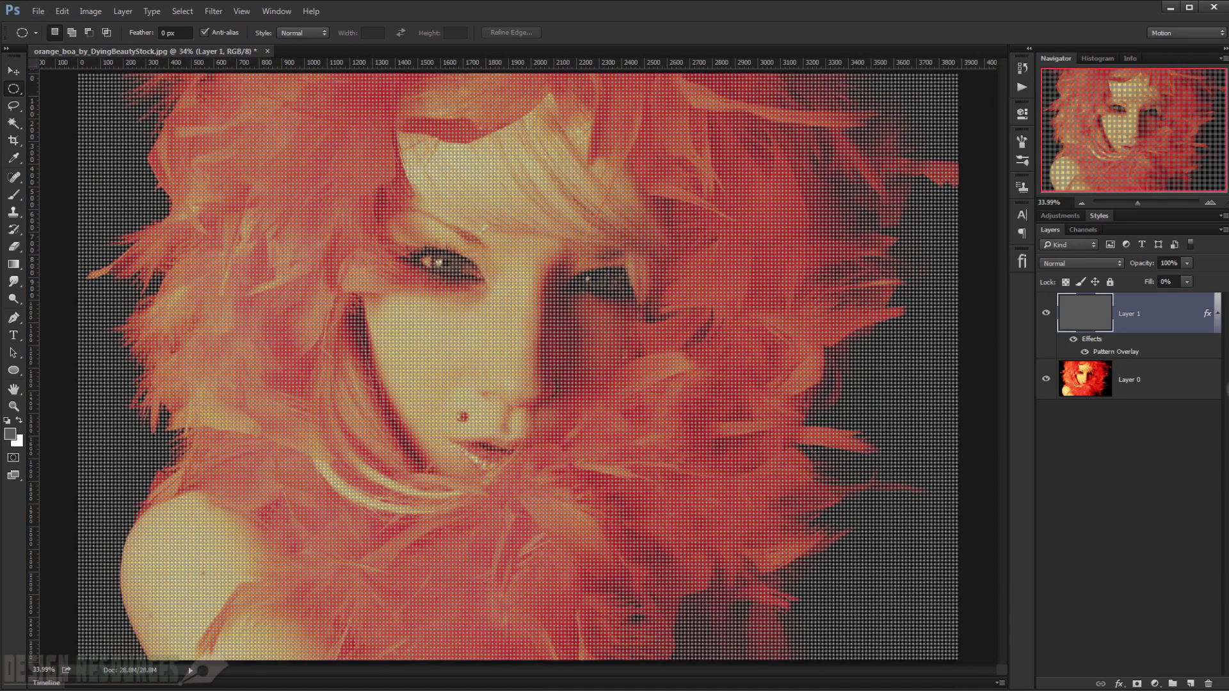
right_click(1164, 318)
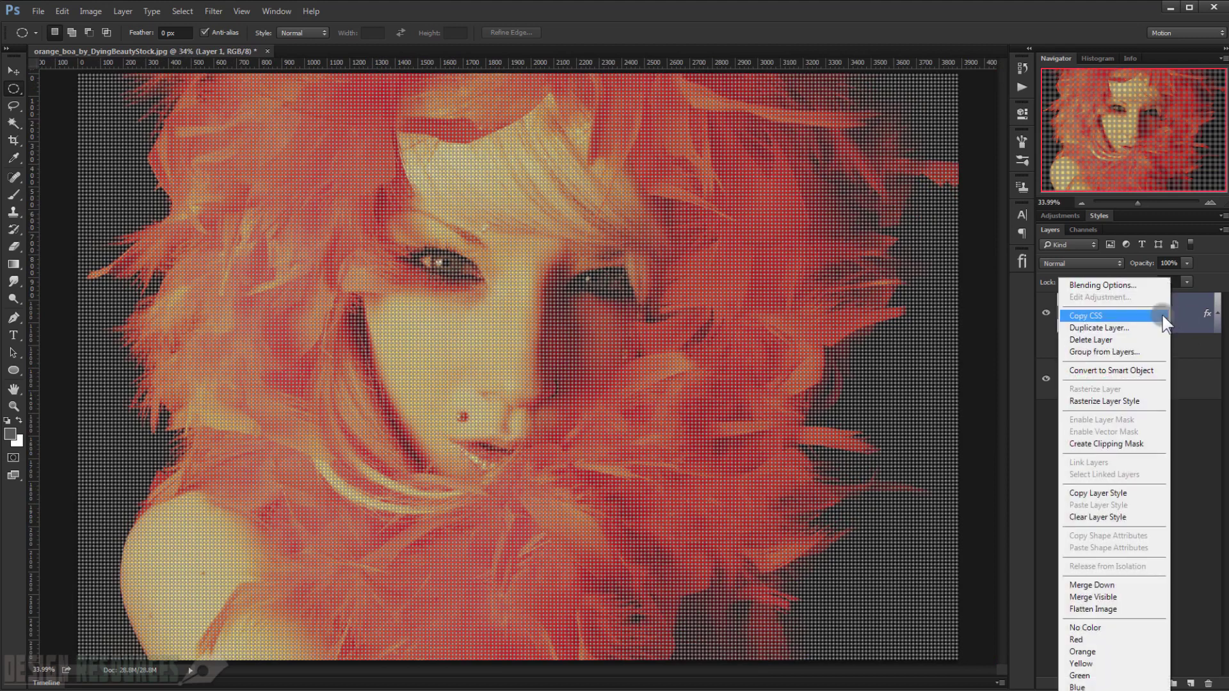
click(1127, 370)
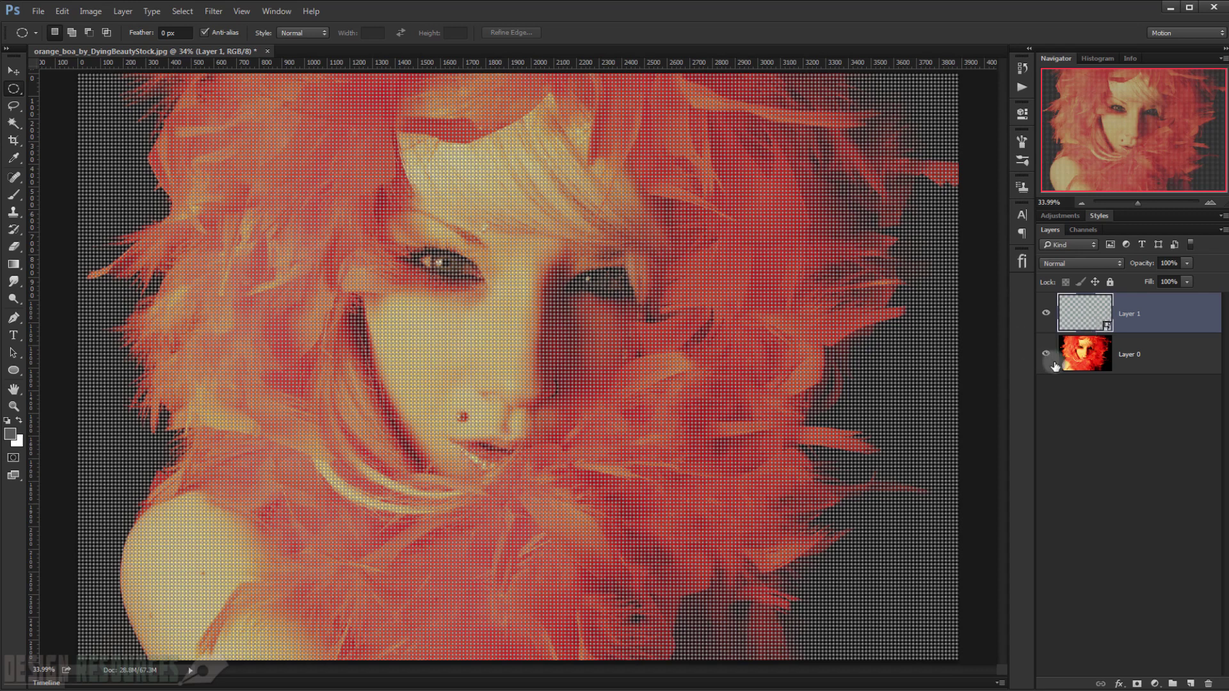
Load the dots of Layer 1 as a selection and turn it into a layer mask on Layer 0.
ctrl+click(1095, 318)
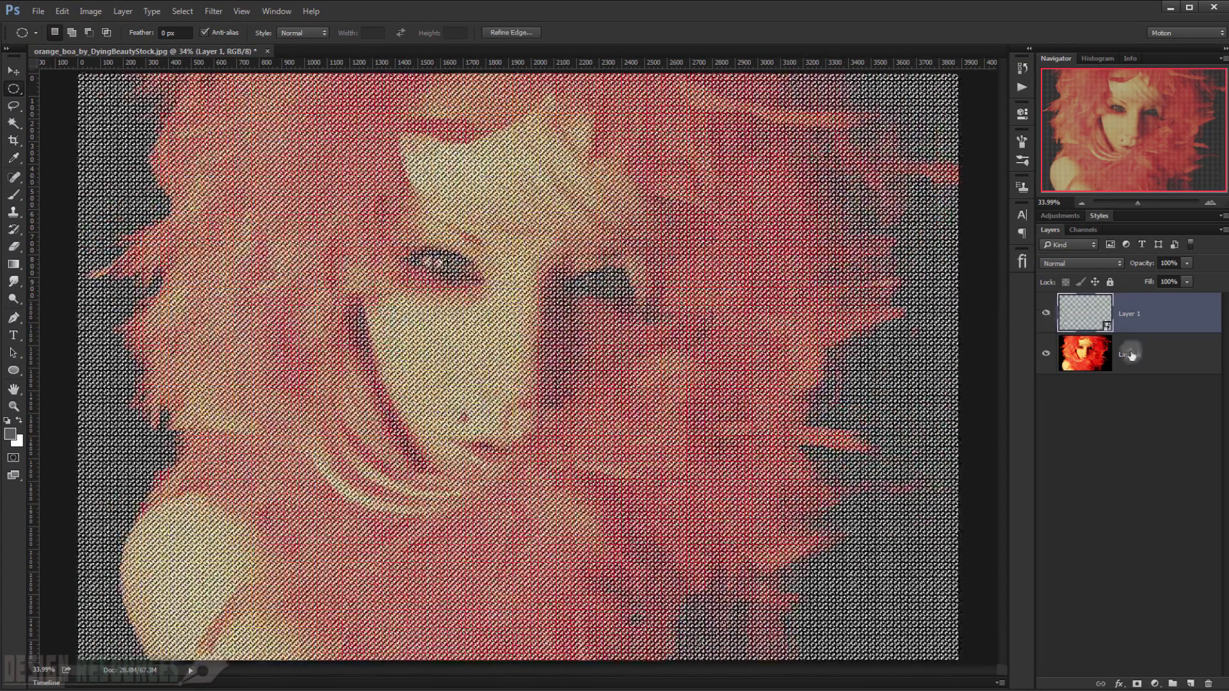
click(1130, 356)
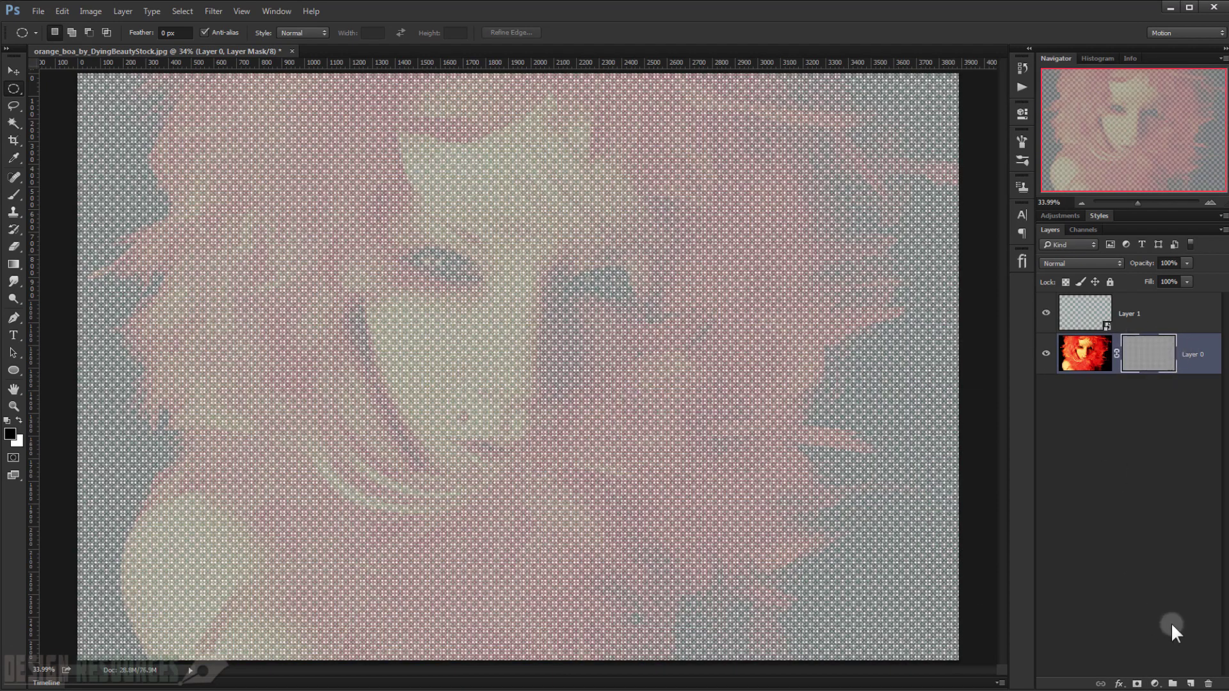
Create a new layer beneath Layer 0 and fill it with the default black foreground colour.
ctrl+click(1189, 683)
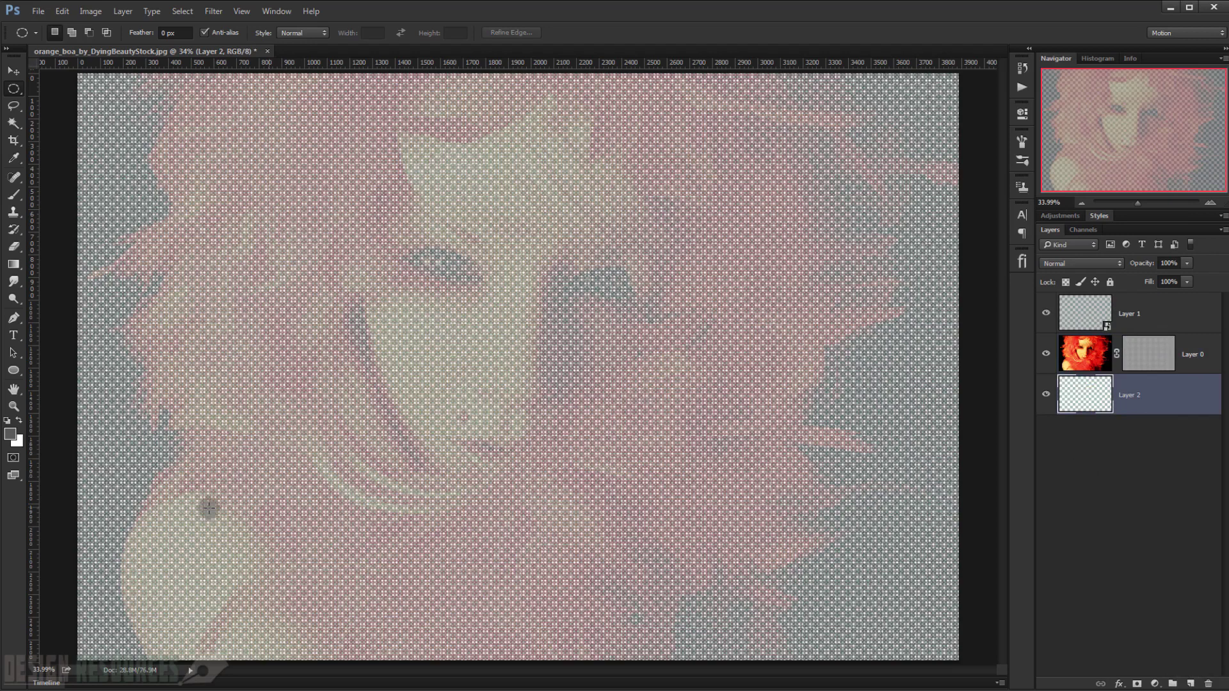
click(7, 420)
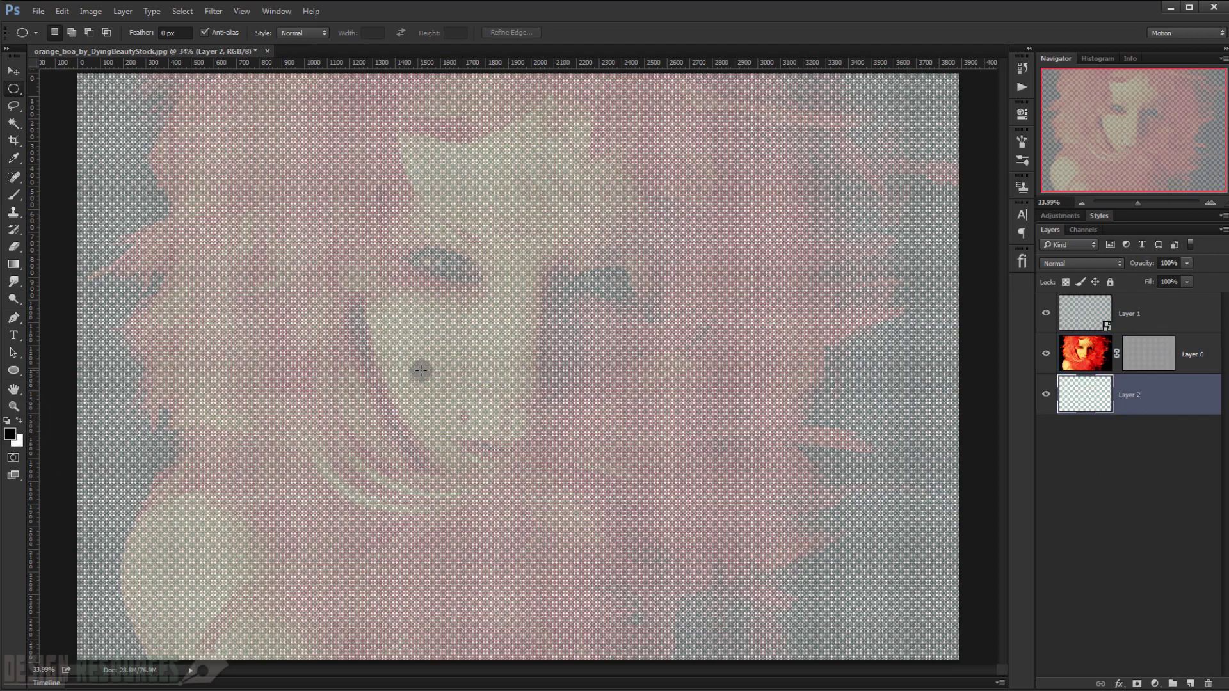
key(alt+BackSpace)
Duplicate the masked photo layer, Layer 0, twice and inspect the dots up close.
click(1091, 358)
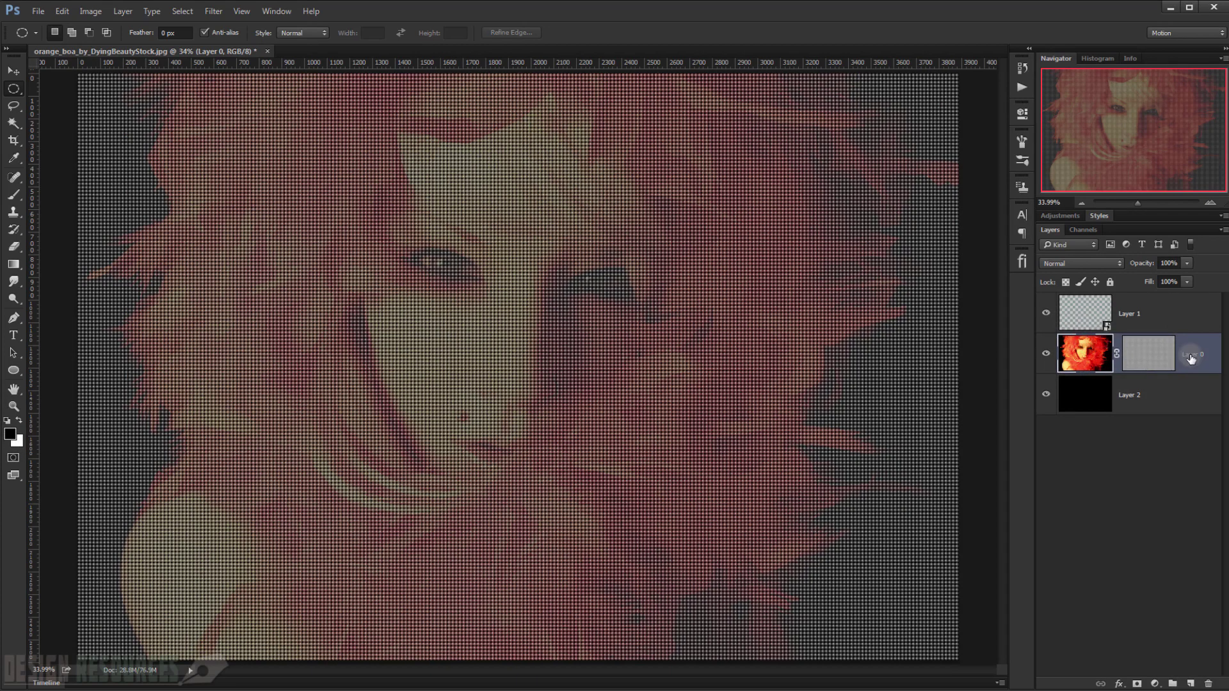
key(ctrl+j)
key(ctrl+j)
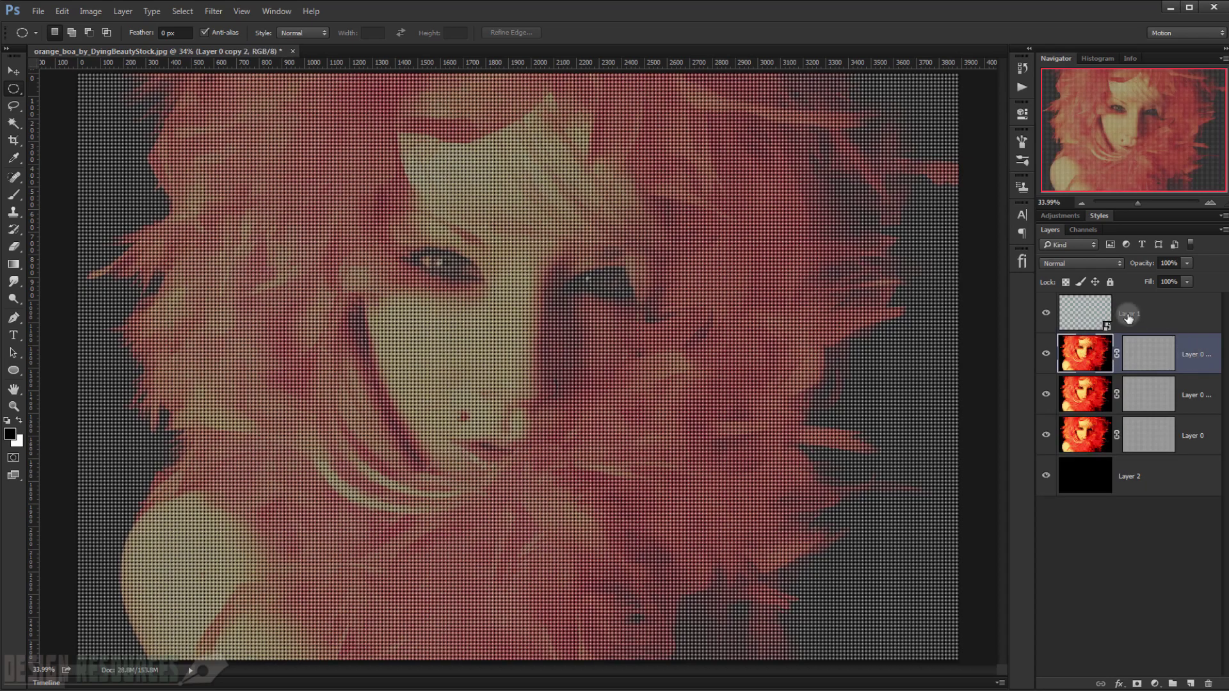
scroll(409, 413, up, 5)
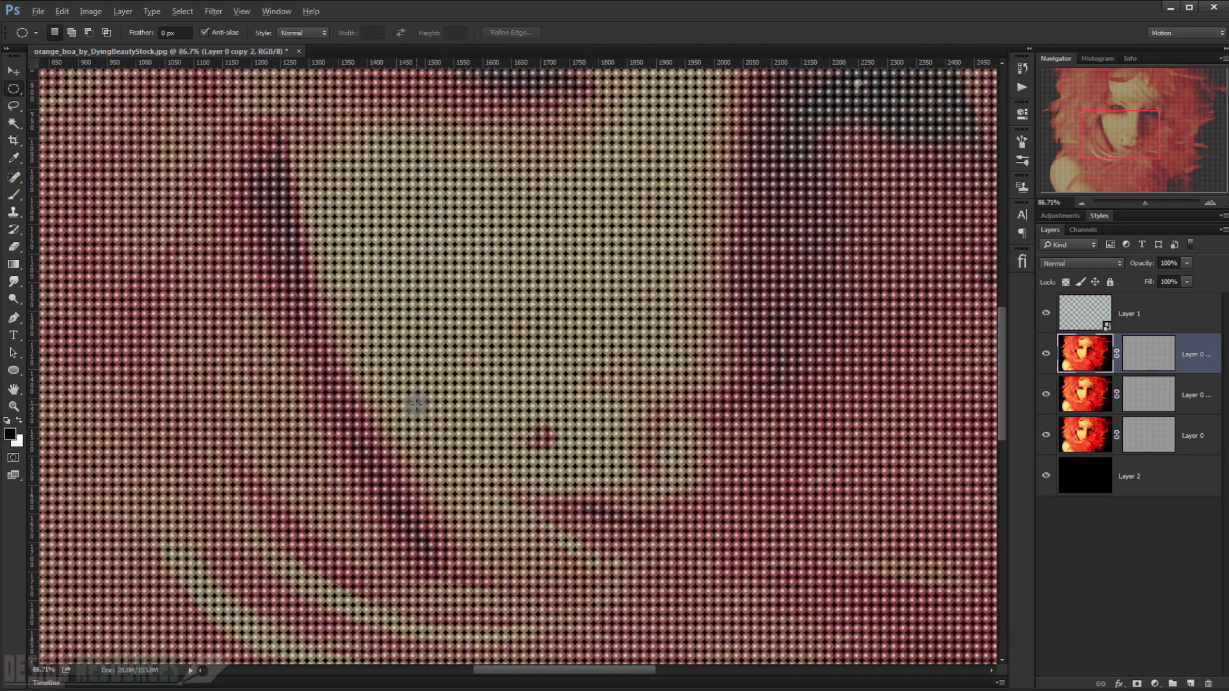
scroll(416, 404, down, 3)
scroll(819, 367, down, 3)
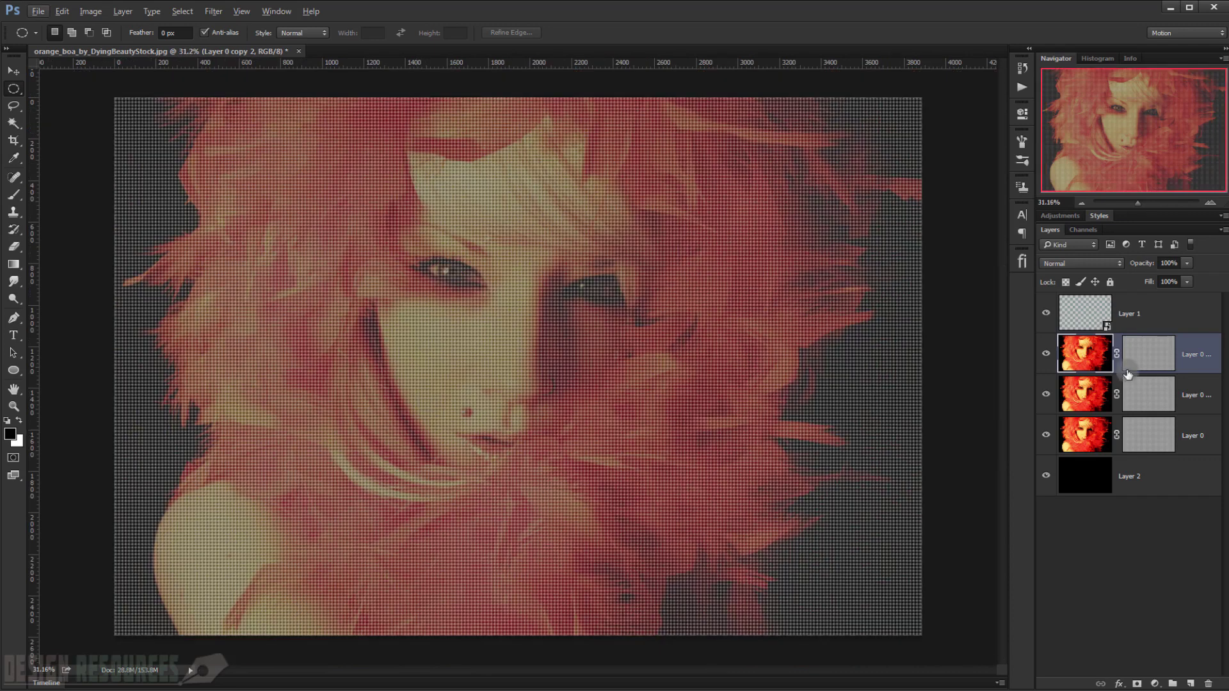
Set the blend mode of Layer 1, the dot pattern layer, to Soft Light and inspect the dots on the face up close.
click(1113, 312)
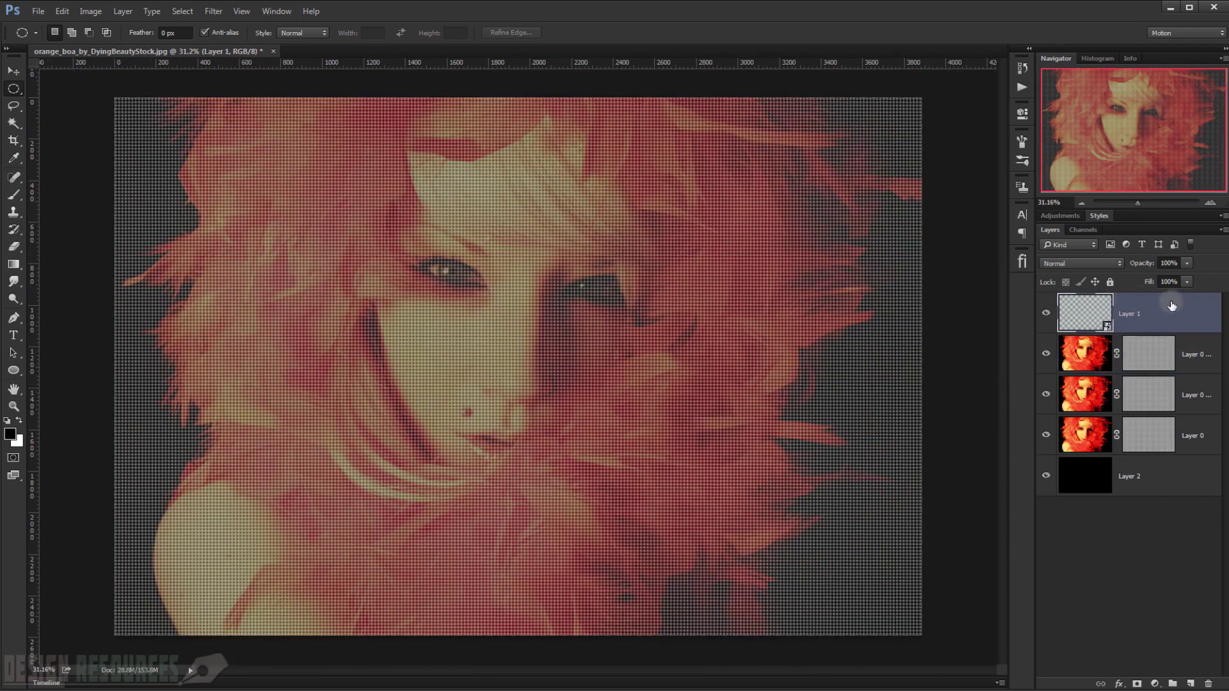
click(1045, 313)
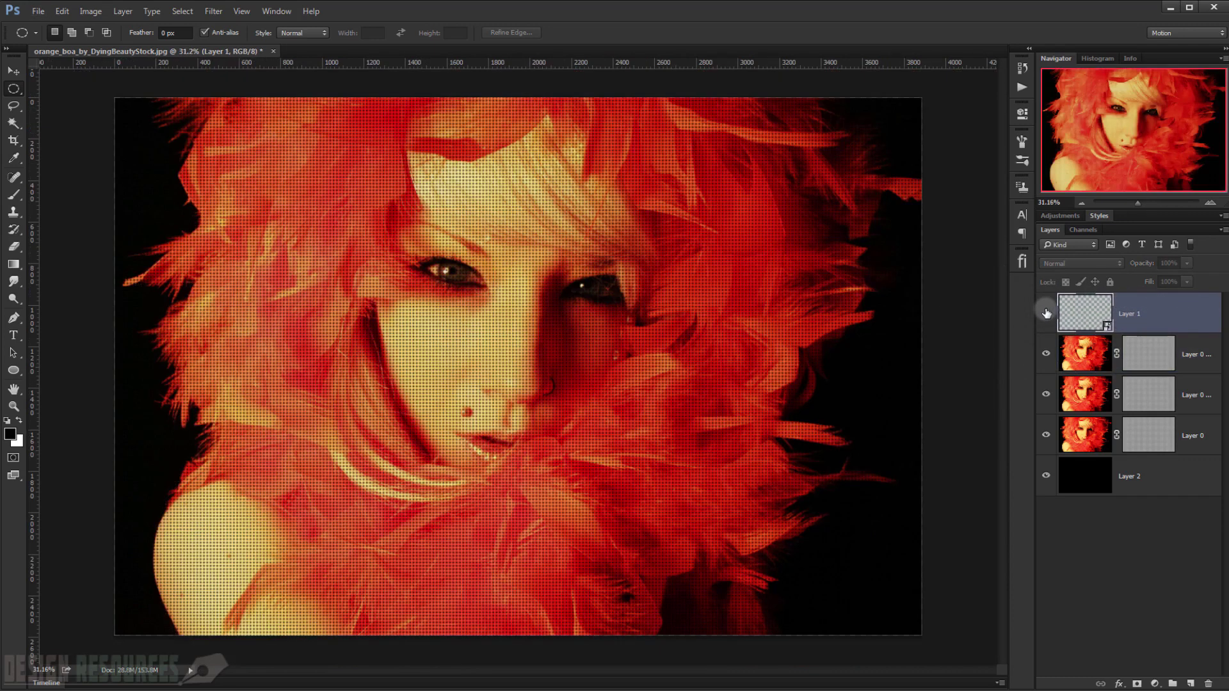
click(1046, 313)
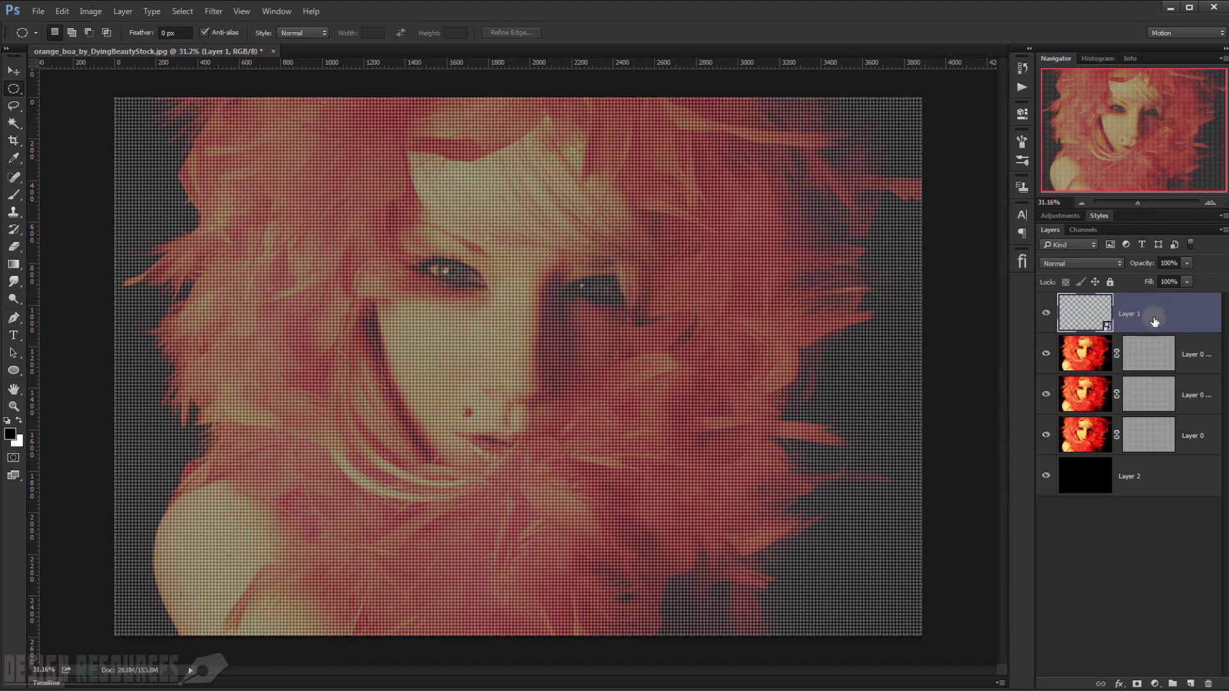
click(1081, 260)
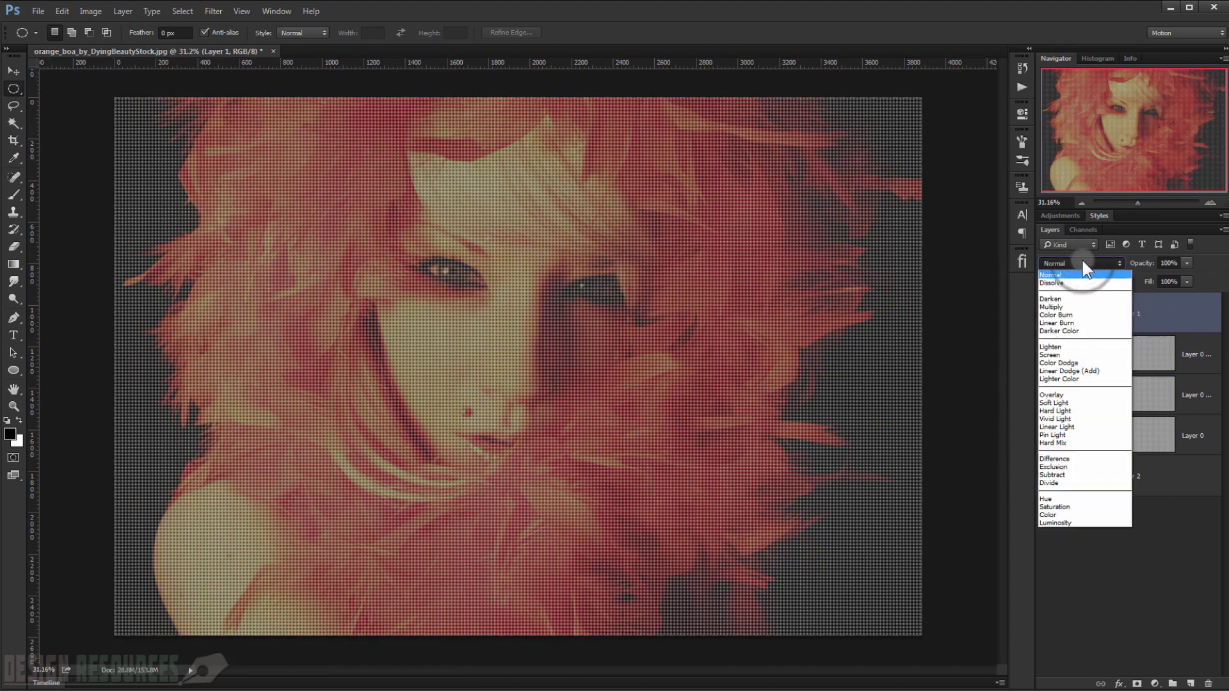
click(1072, 403)
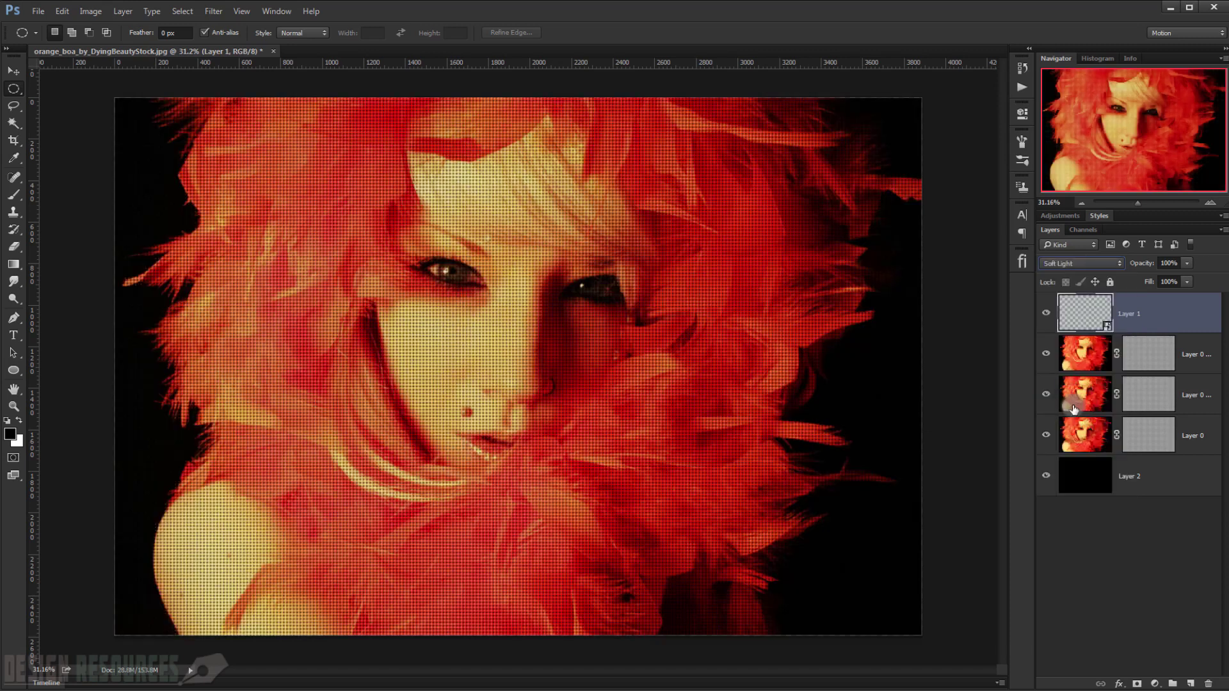
click(1130, 542)
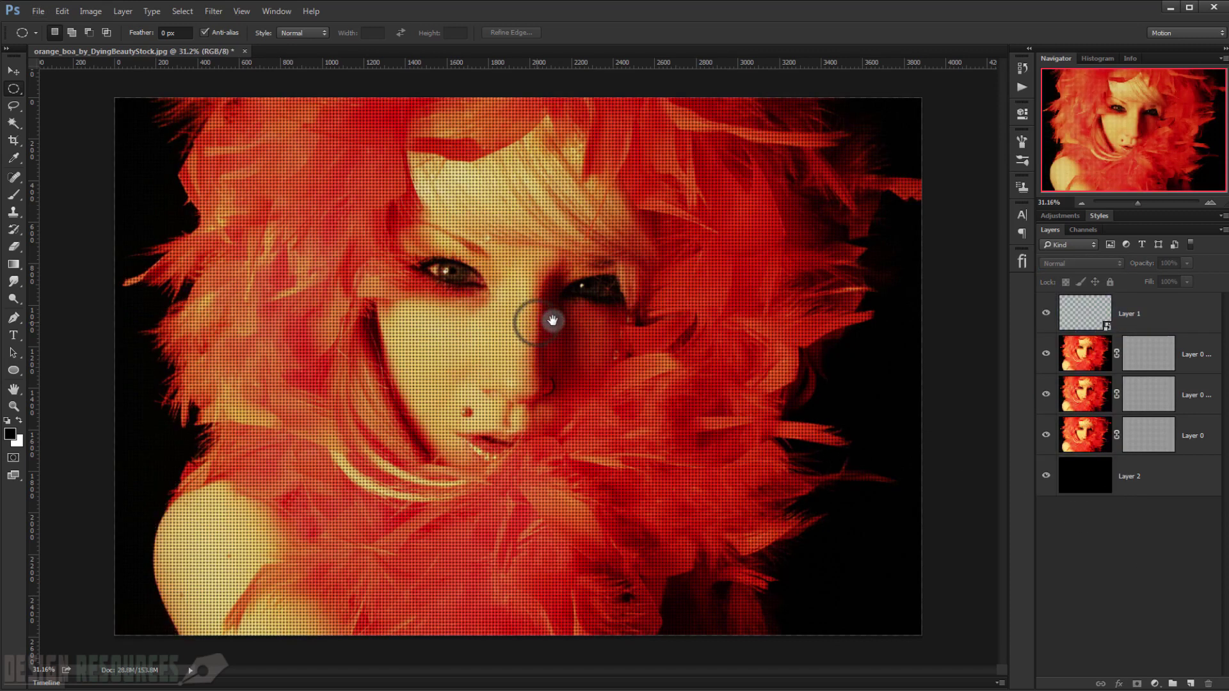
drag(1142, 201, 1146, 199)
click(1149, 314)
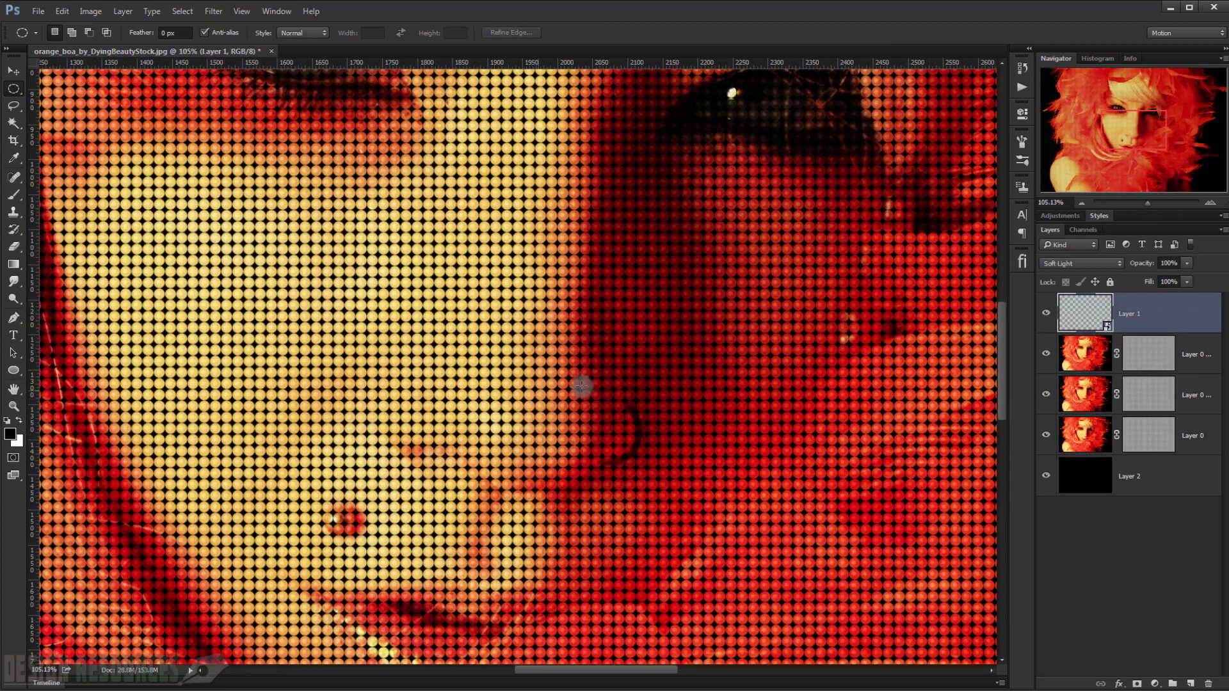
drag(581, 384, 576, 356)
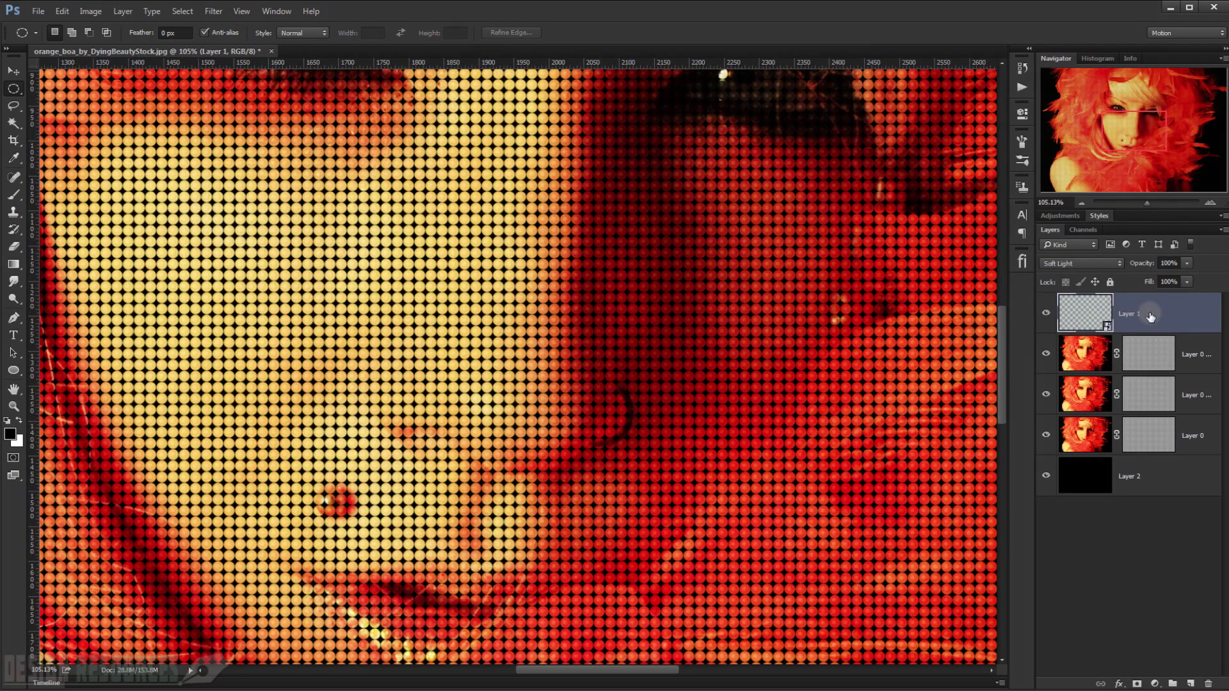
key(ctrl+0)
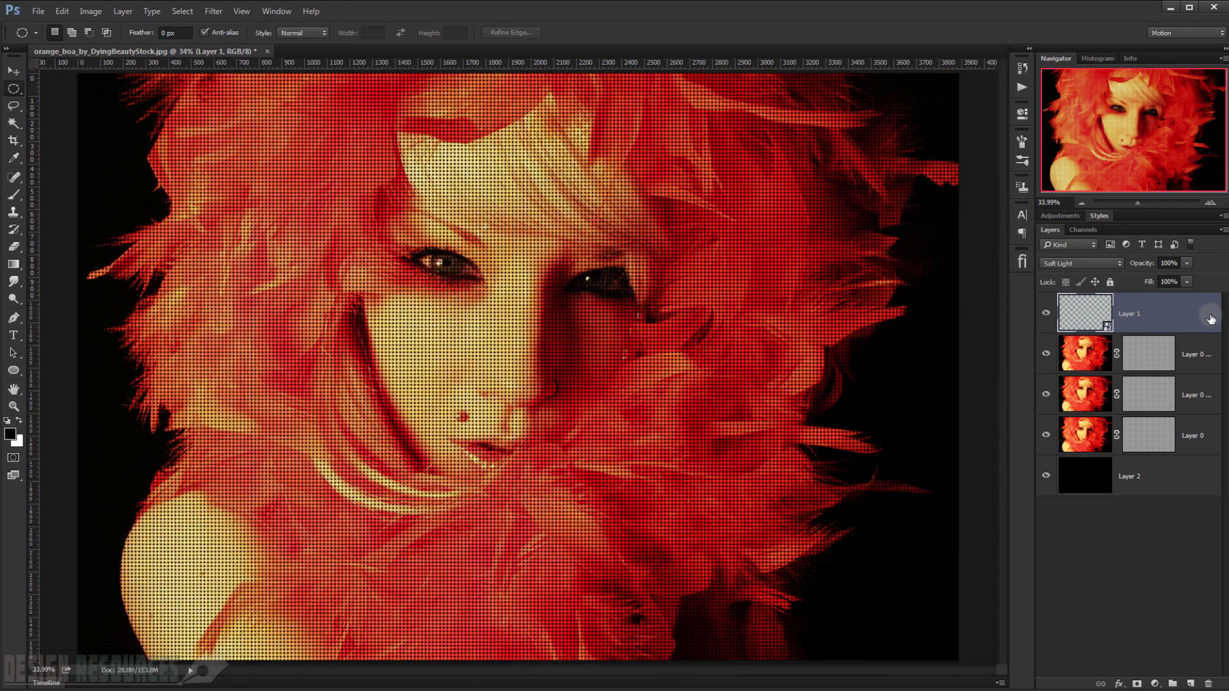
Duplicate Layer 1 and set the copy to Normal blend mode at 25% opacity.
key(ctrl+j)
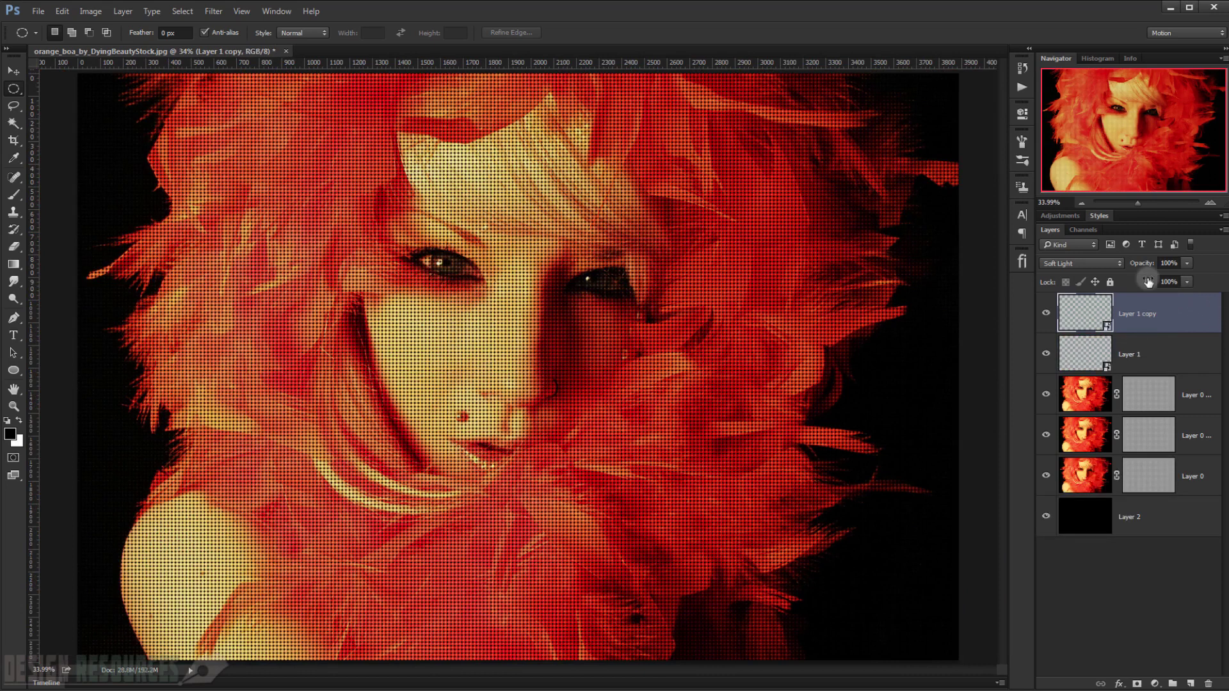
click(1089, 263)
click(1084, 274)
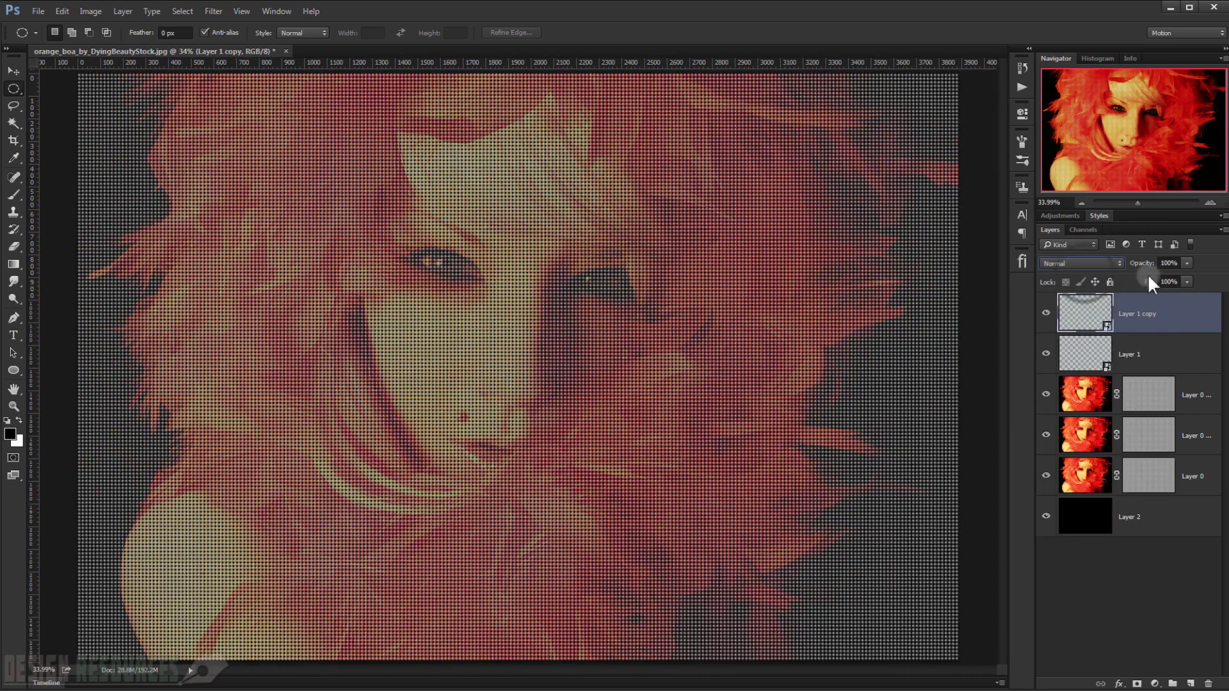
click(1173, 262)
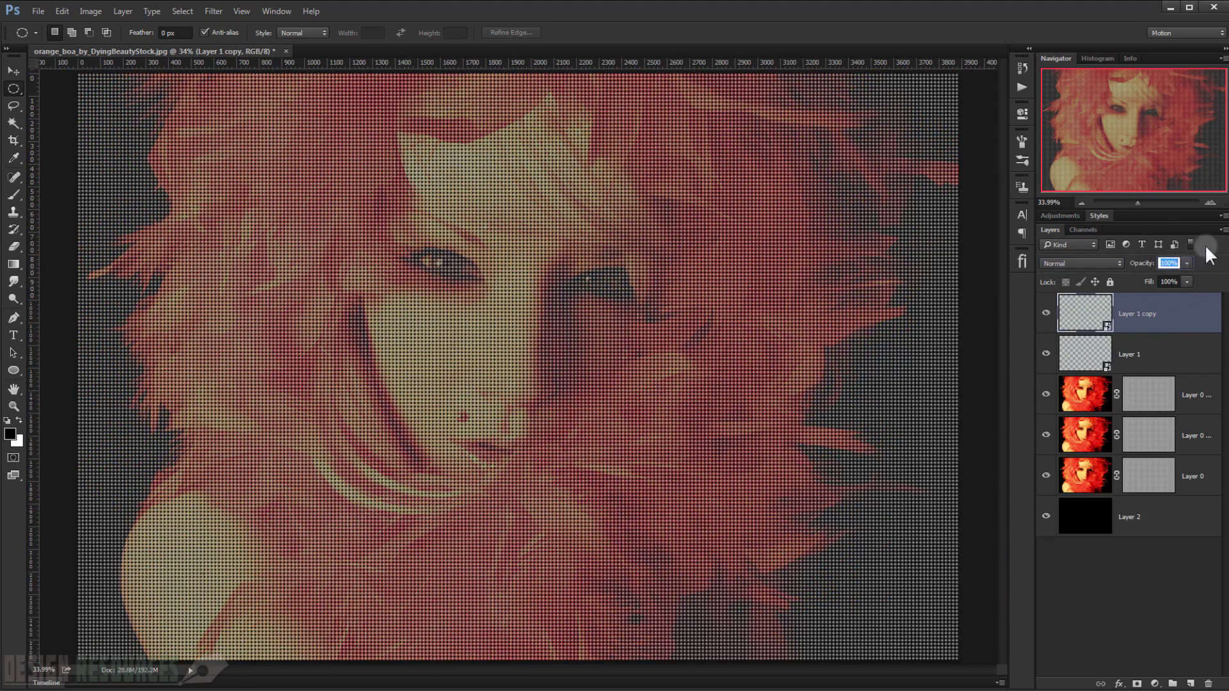
text(25)
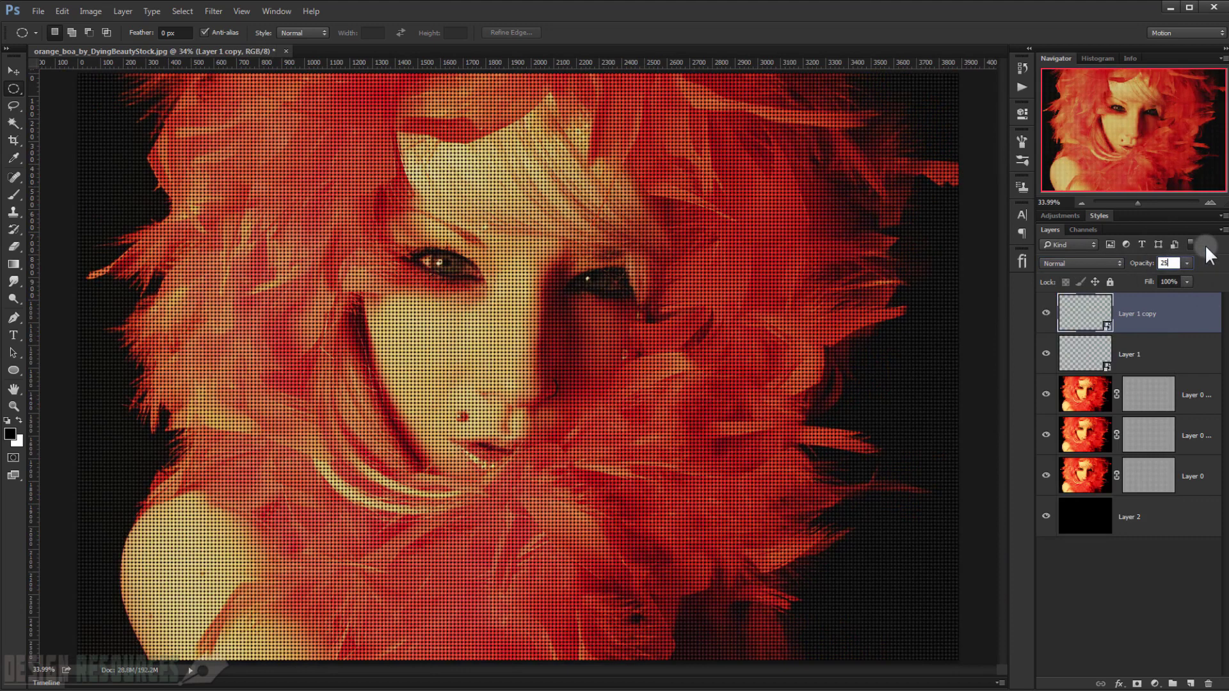
key(Return)
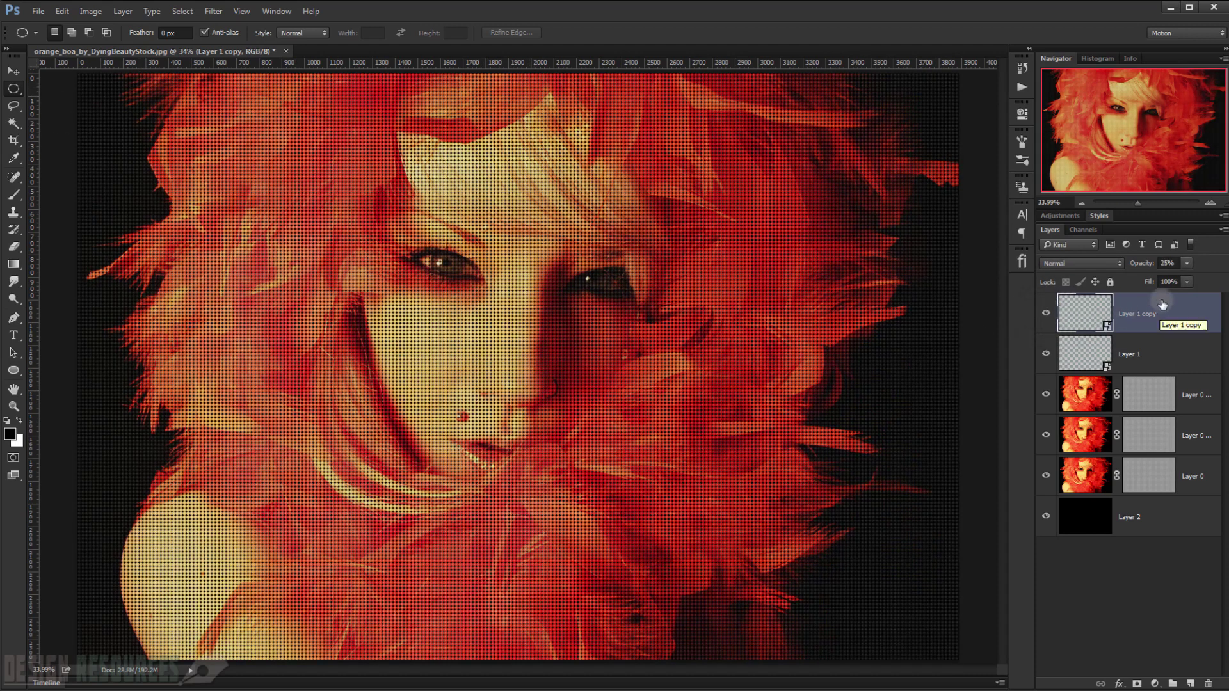
Hide the interface panels and fit the whole image in the window to review the LED screen effect.
key(Tab)
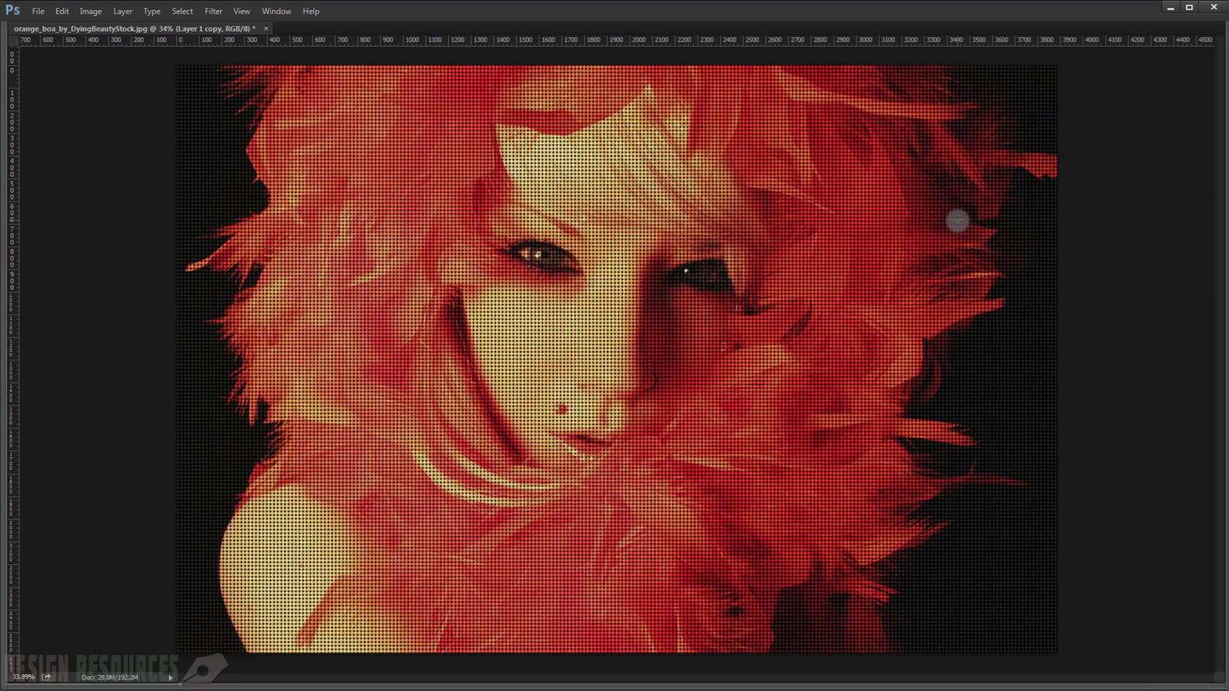
key(ctrl+0)
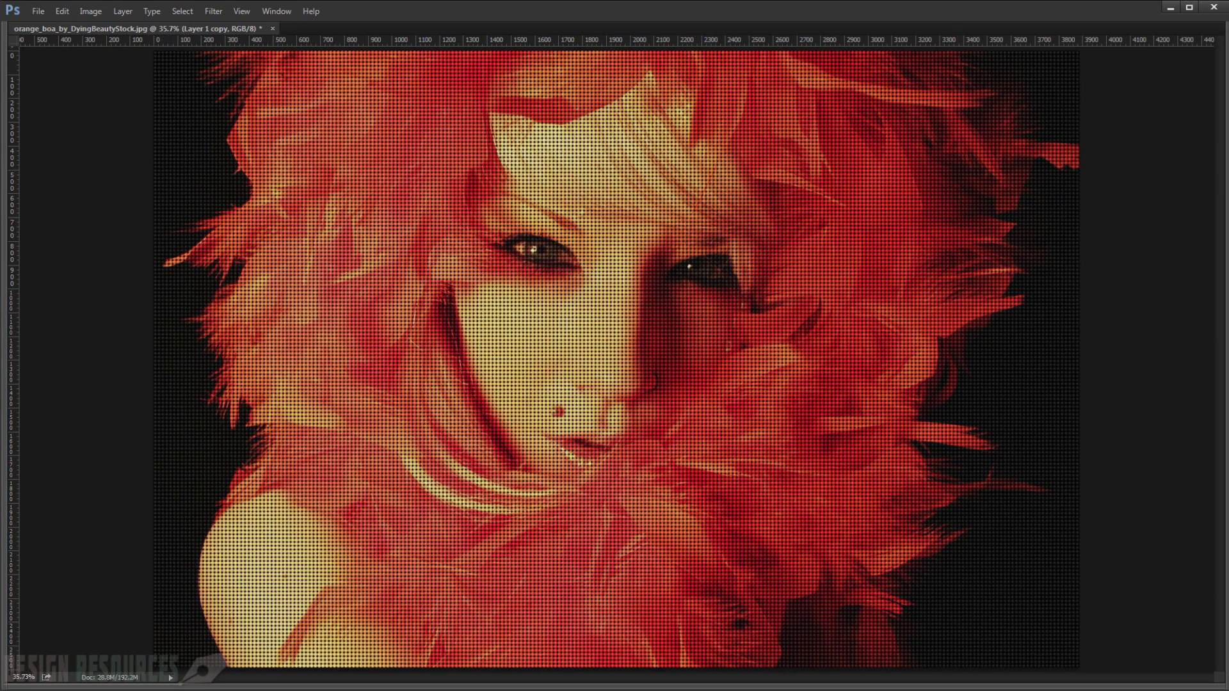